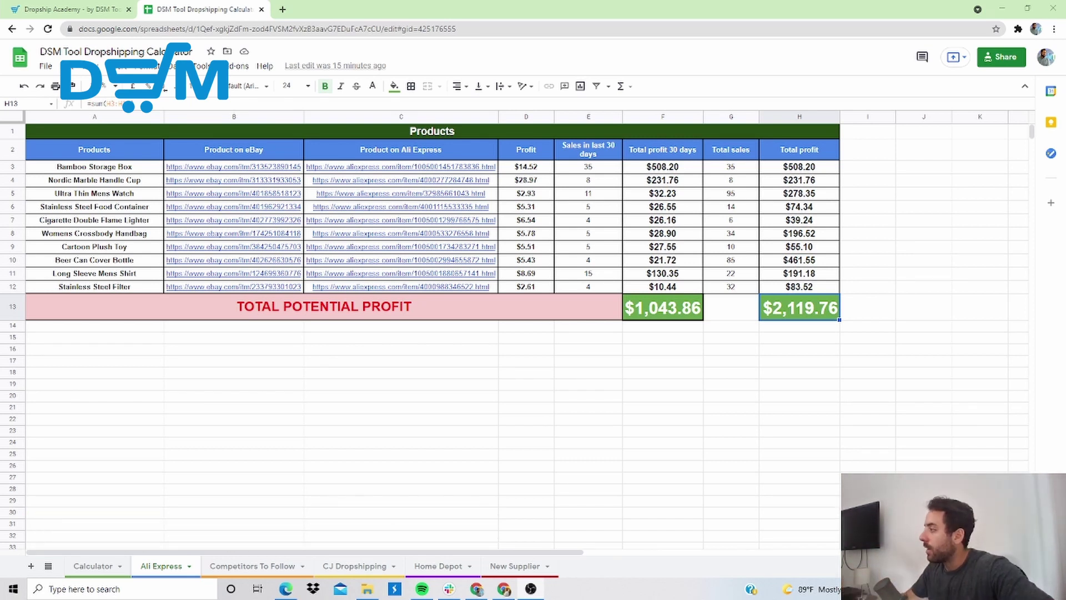
Review the product names, the Bamboo Storage Box profit and the overall total profit on the Ali Express sheet
click(103, 169)
click(111, 194)
click(129, 235)
click(133, 273)
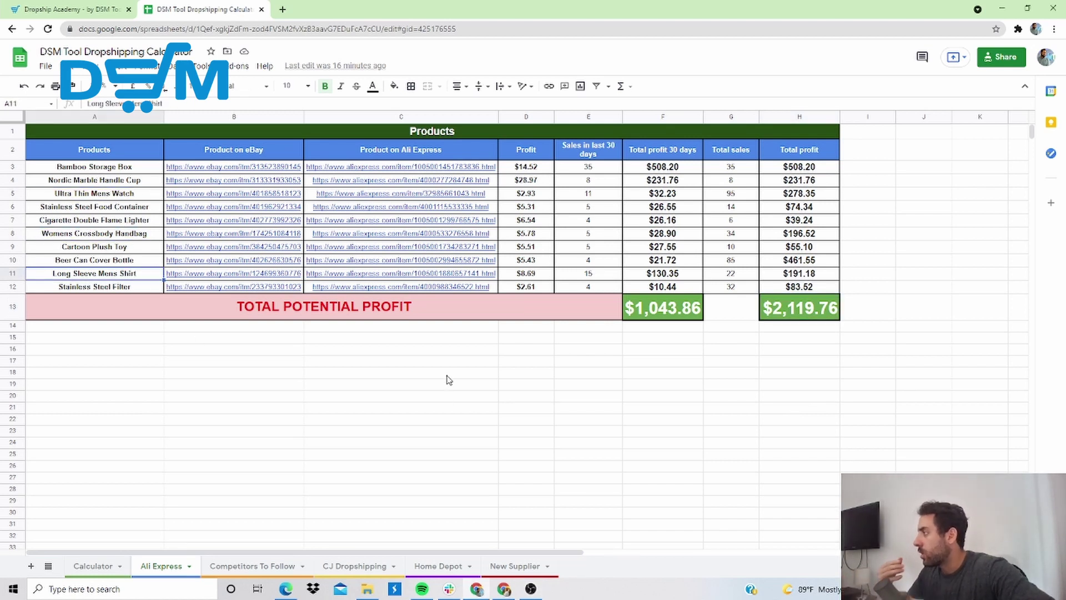
click(532, 168)
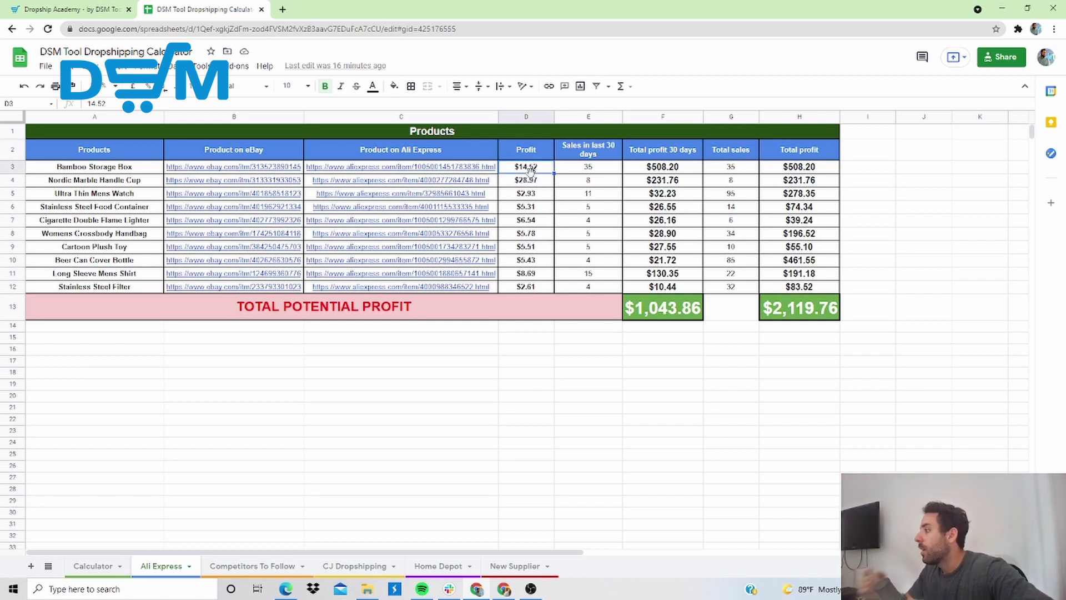
click(801, 317)
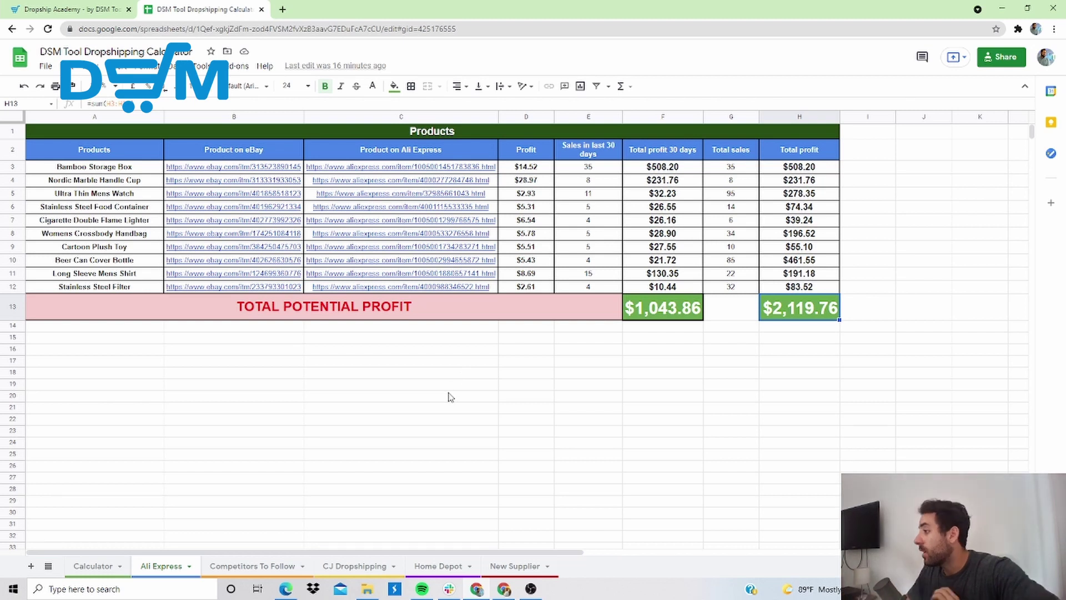
Switch to the Dropship Academy blog, view its latest article on Terapeak eBay product research, and return to the blog's home page
click(51, 4)
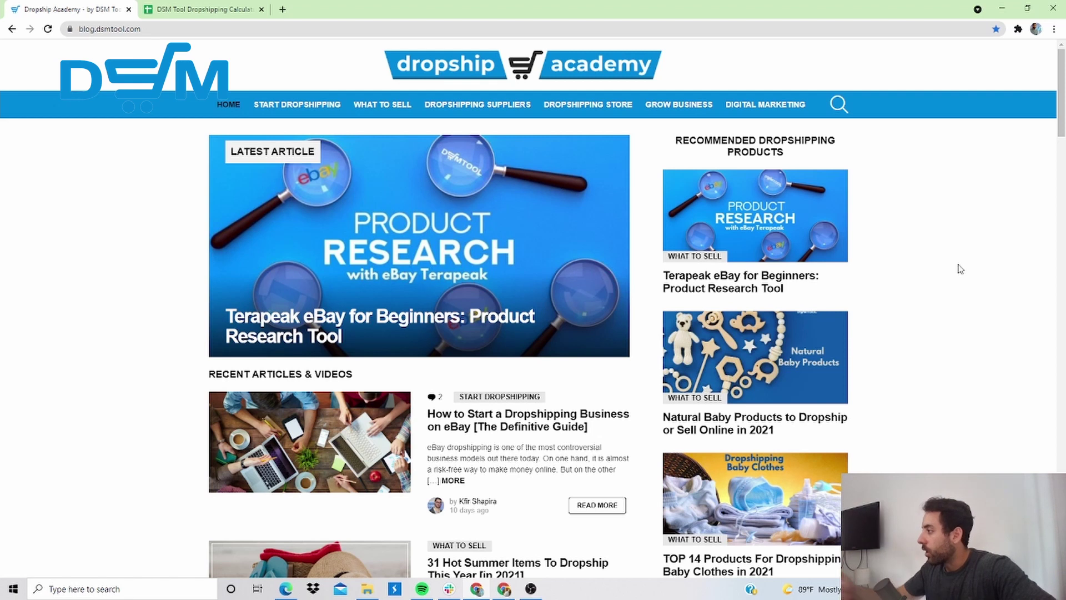
click(469, 221)
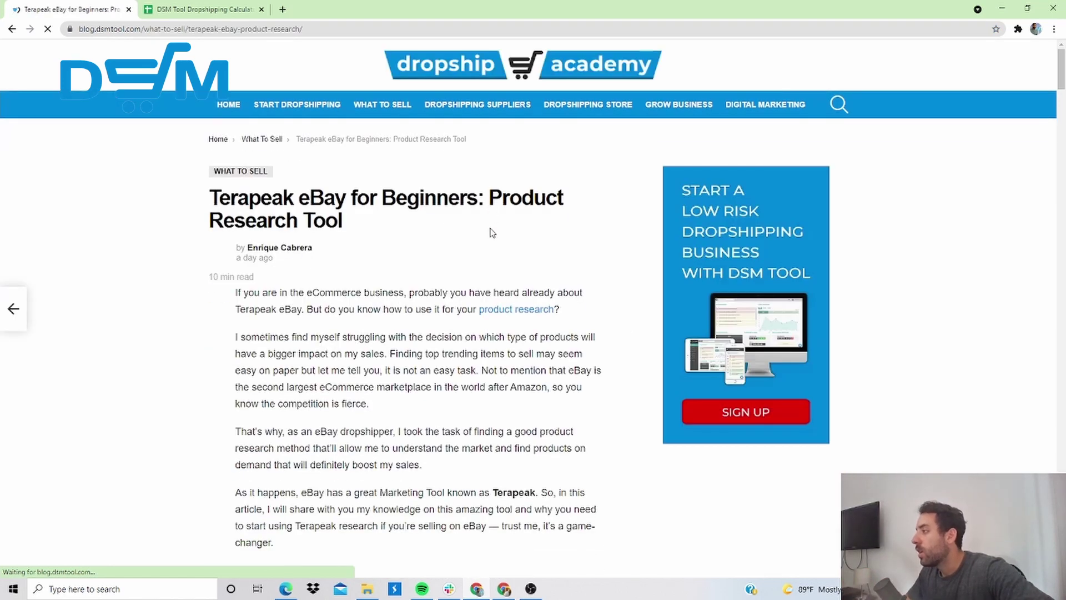
scroll(382, 330, down, 10)
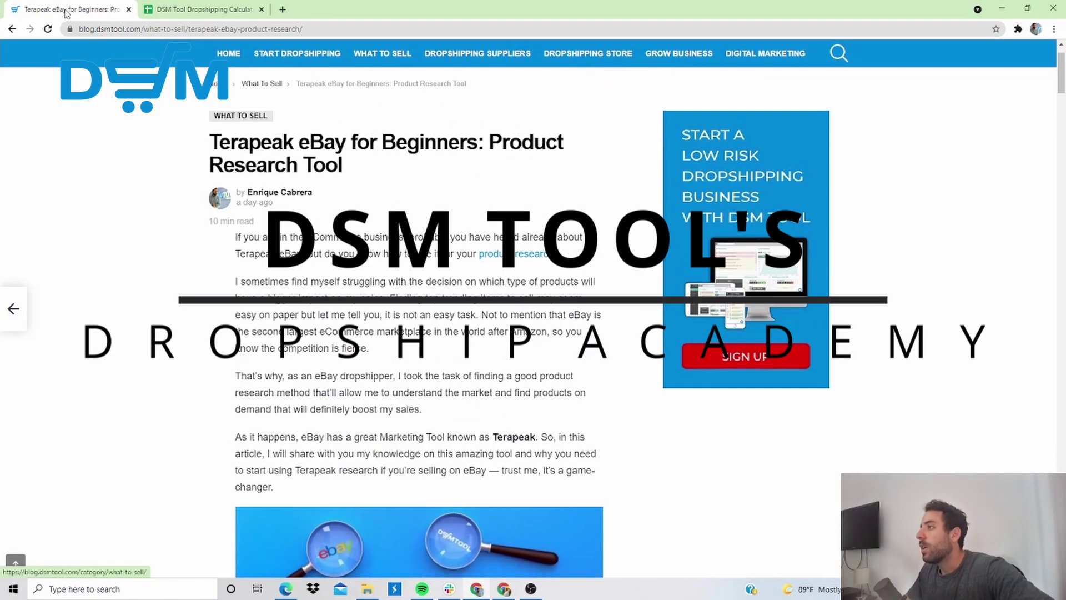
click(12, 29)
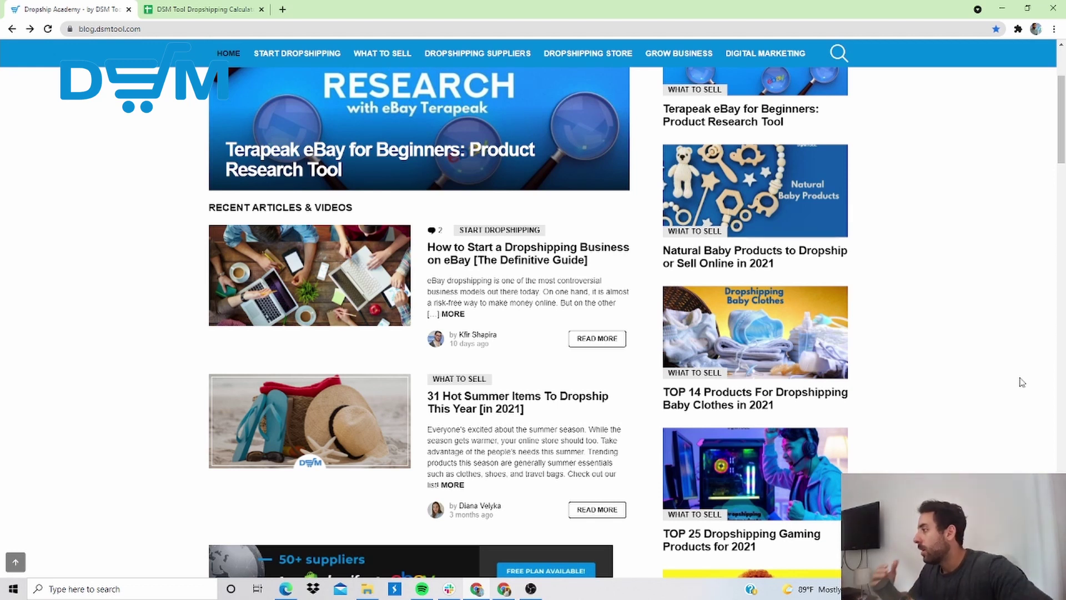
scroll(1022, 382, up, 3)
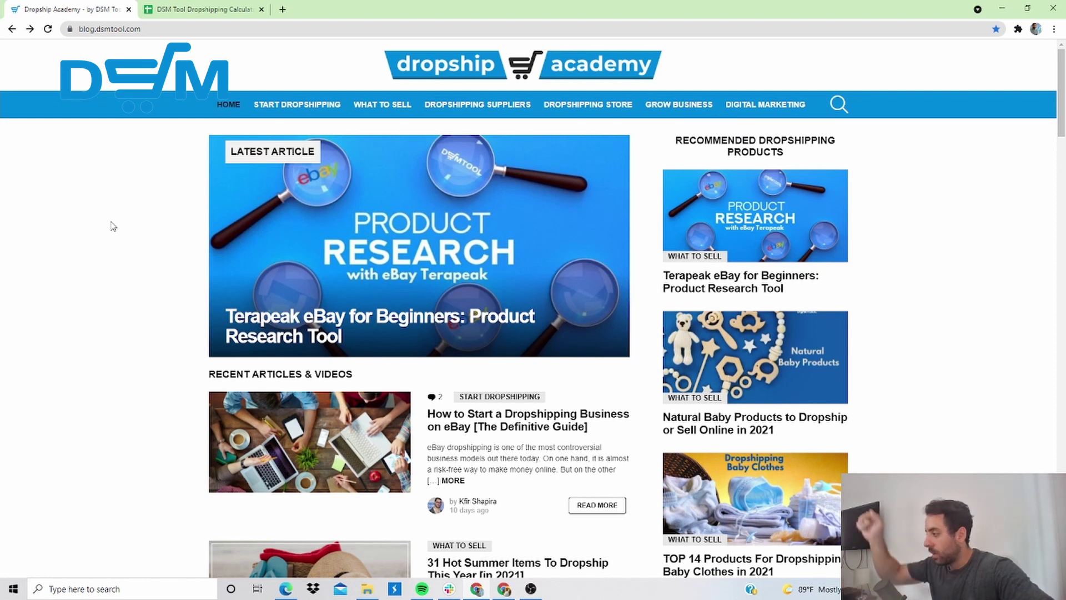
Return to the DSM Tool Dropshipping Calculator spreadsheet and look at the Bamboo Storage Box entry
key(ctrl+Tab)
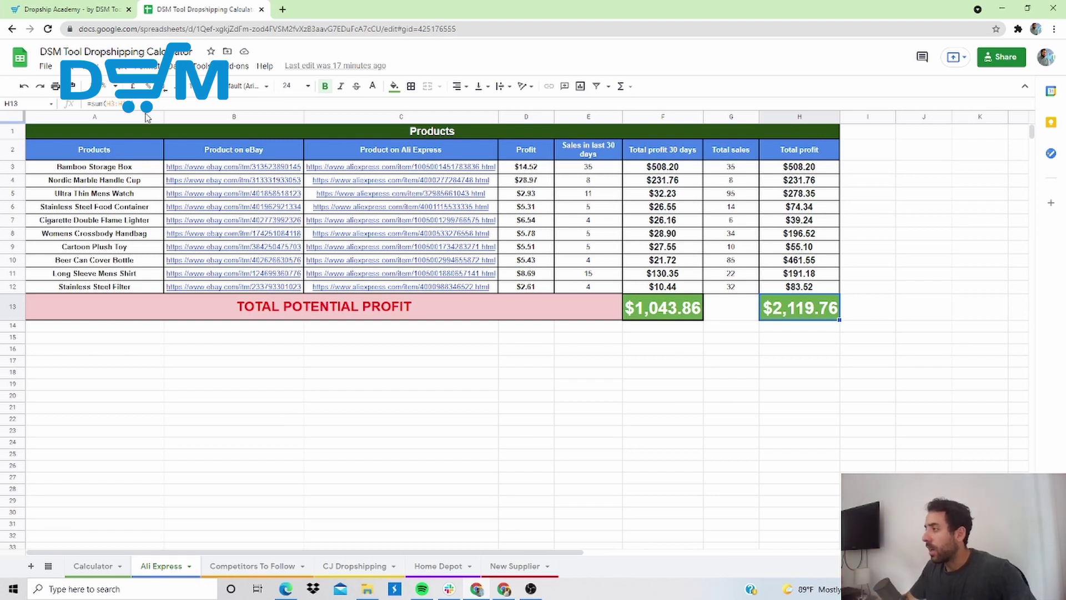
click(132, 167)
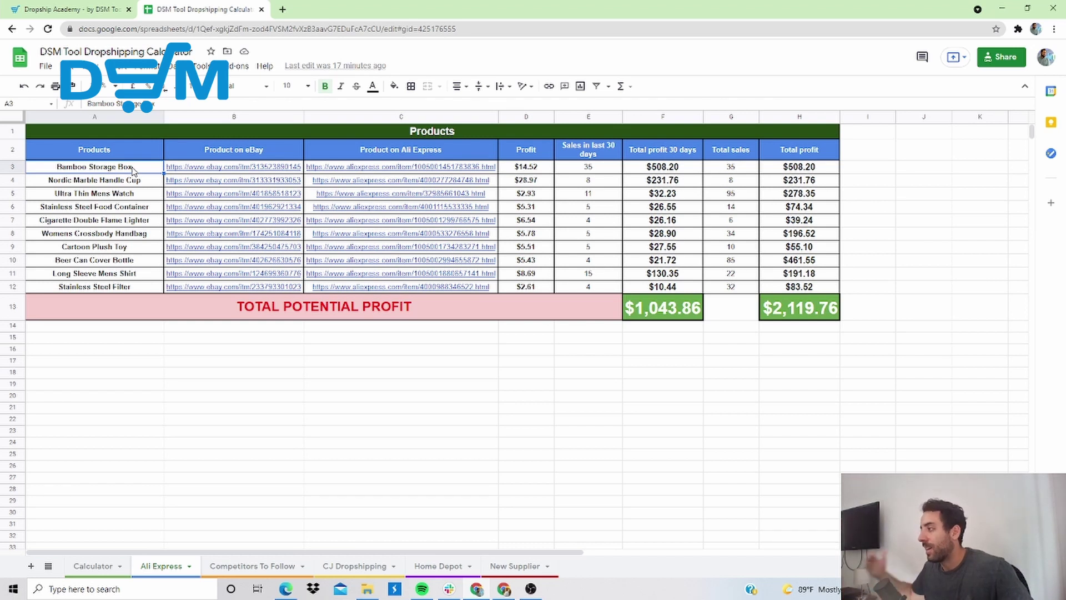
click(243, 409)
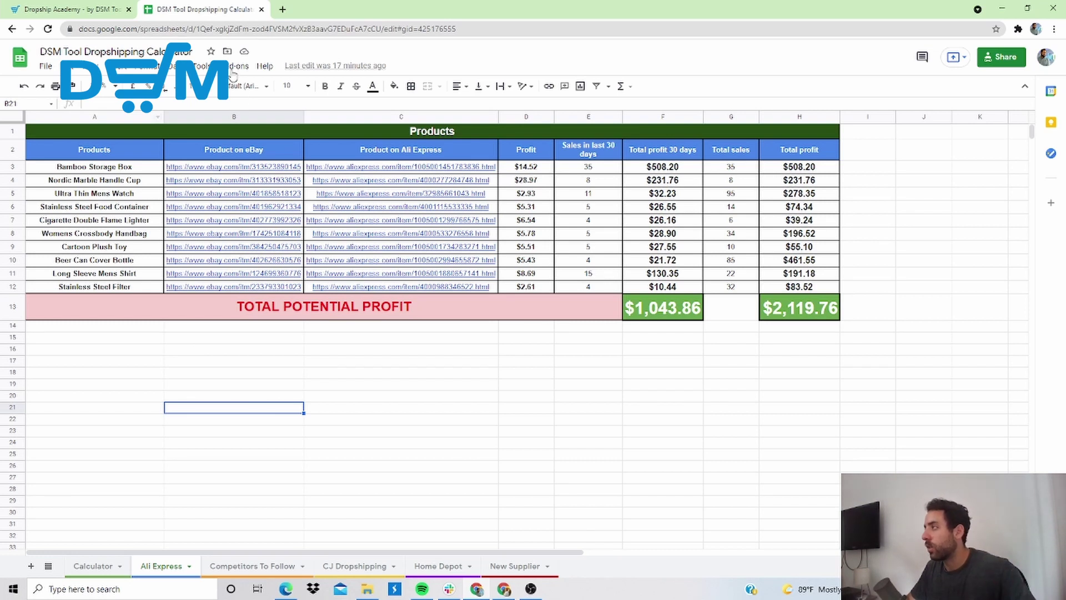
Open dsmtool.com/calculator in a new browser tab
click(283, 9)
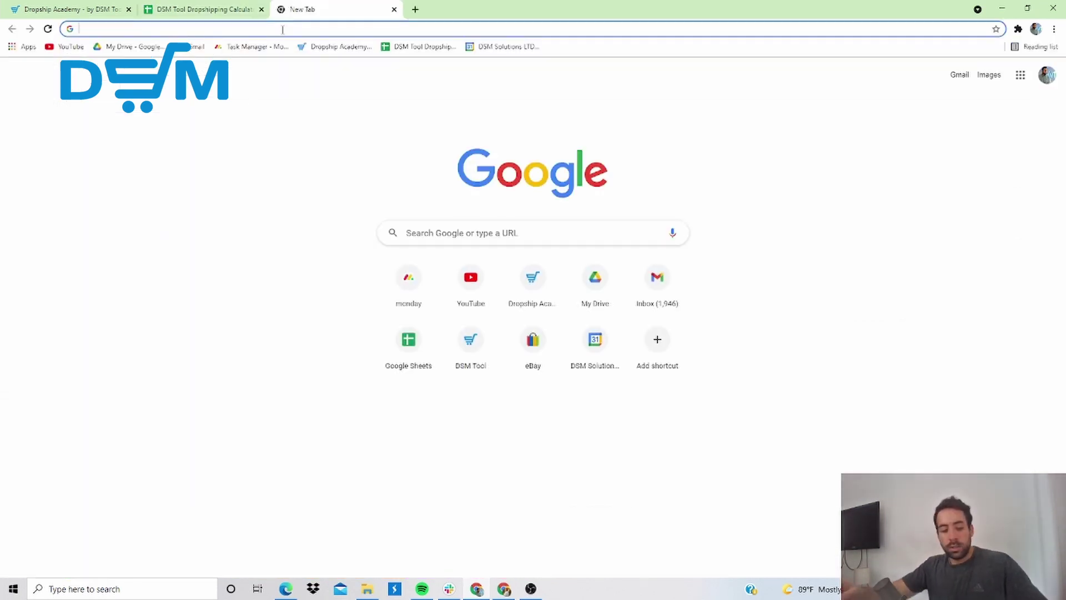
text(dsmtool.com/calculator)
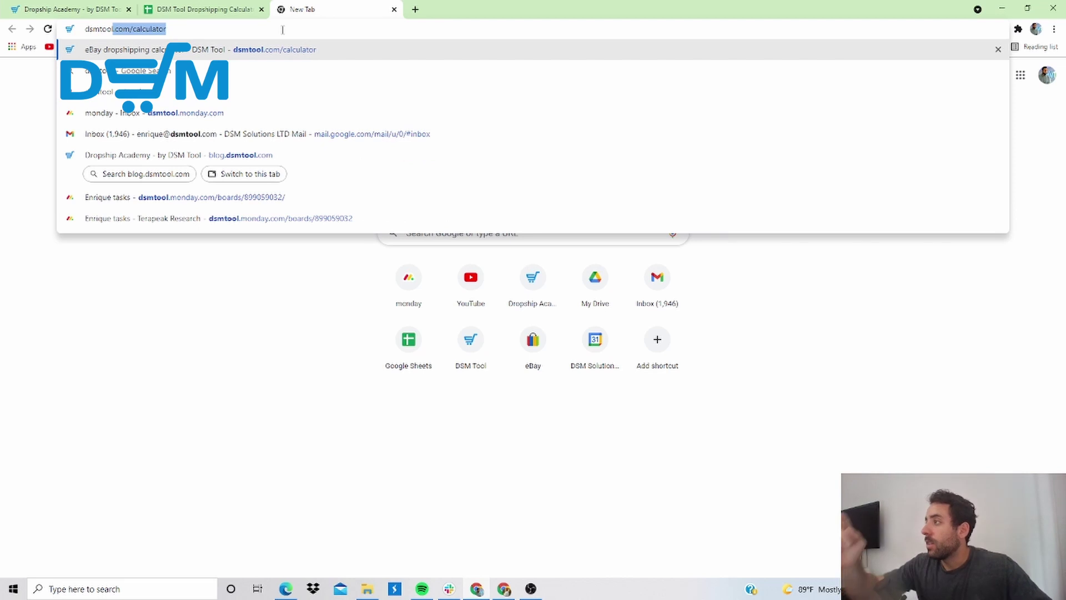
key(Return)
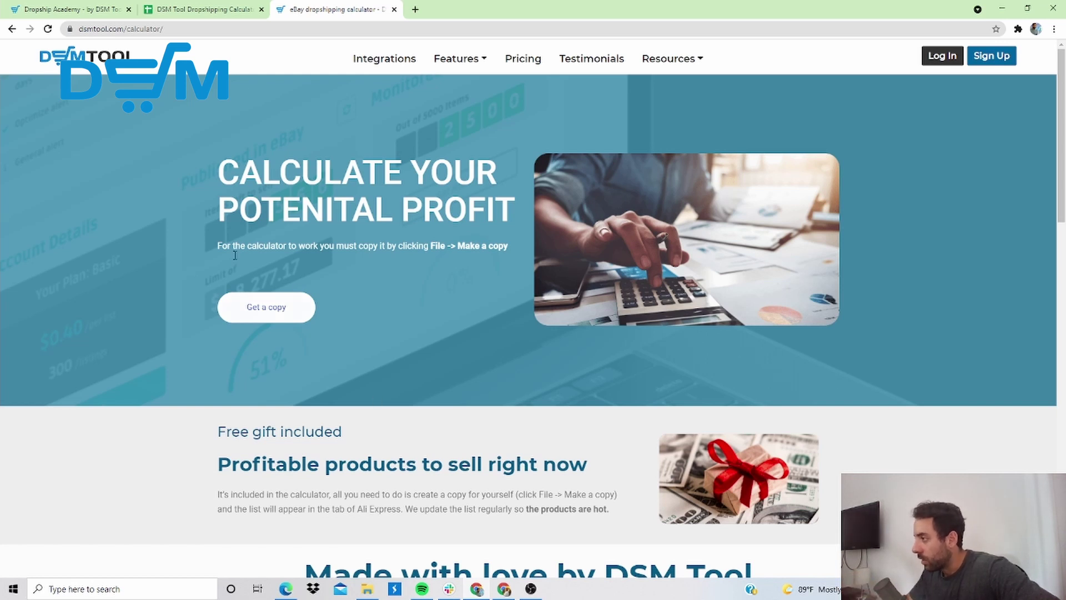
Look through the calculator page, including the survey statement about first profitable sales and the frequently asked questions
scroll(425, 392, down, 7)
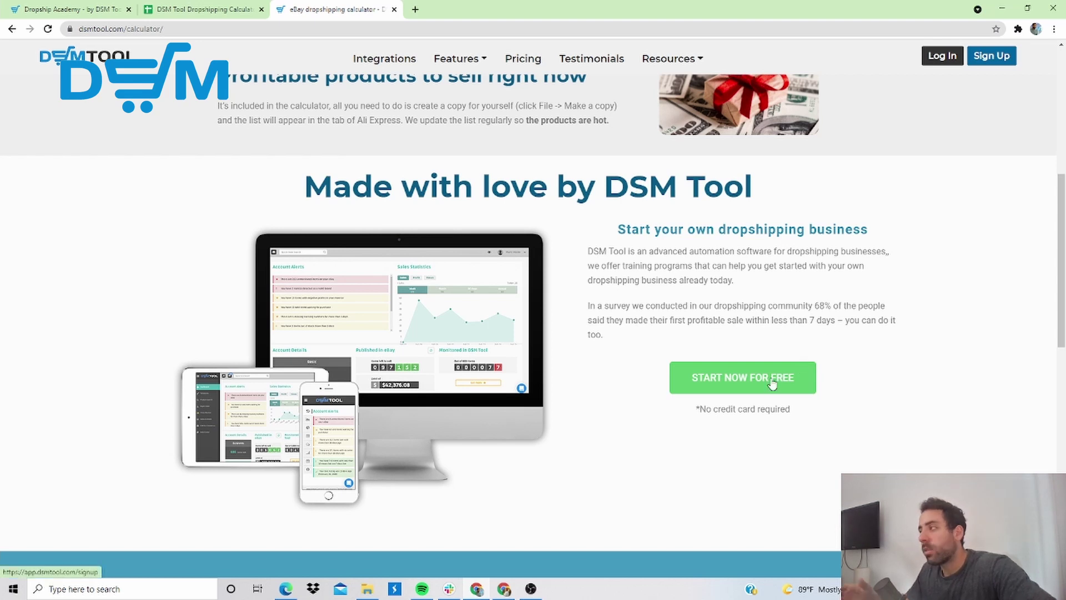
drag(813, 305, 834, 306)
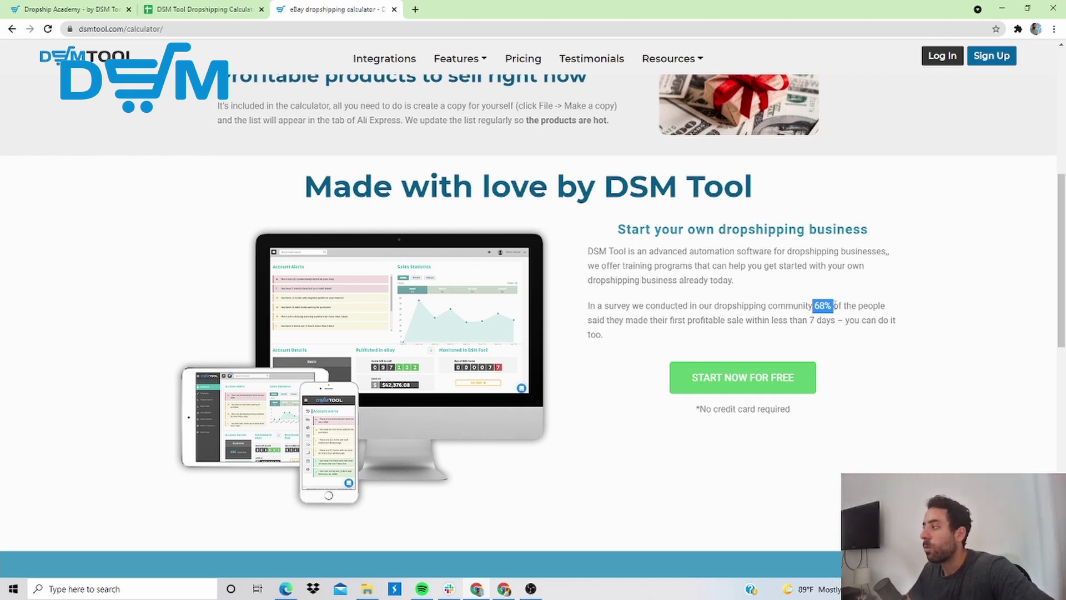
scroll(726, 413, down, 7)
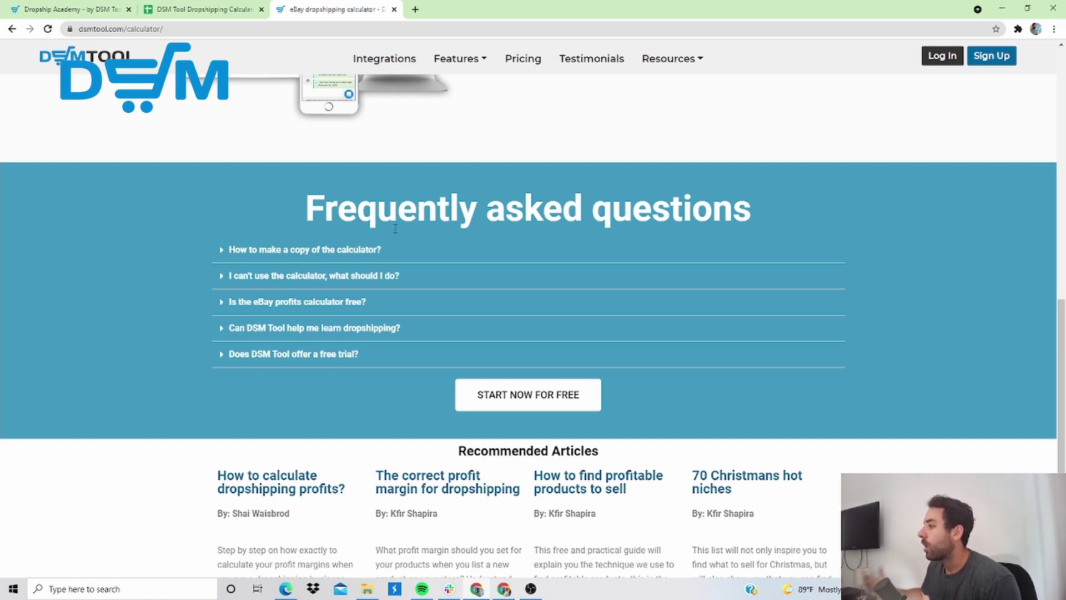
scroll(396, 228, up, 15)
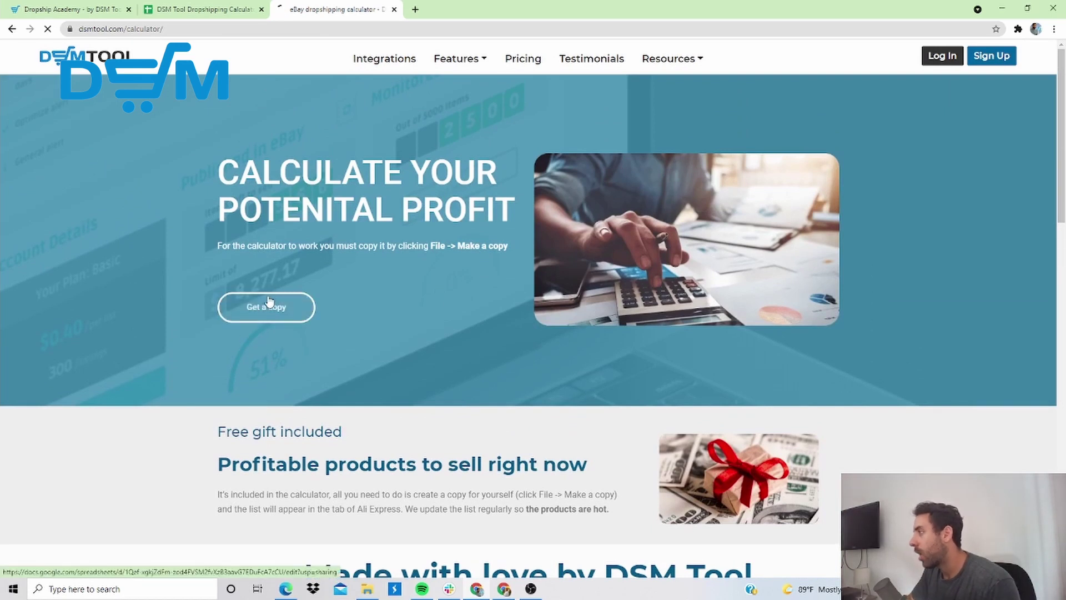
Open the calculator spreadsheet through the page's copy link and compare it with the Ali Express product list already open
click(269, 305)
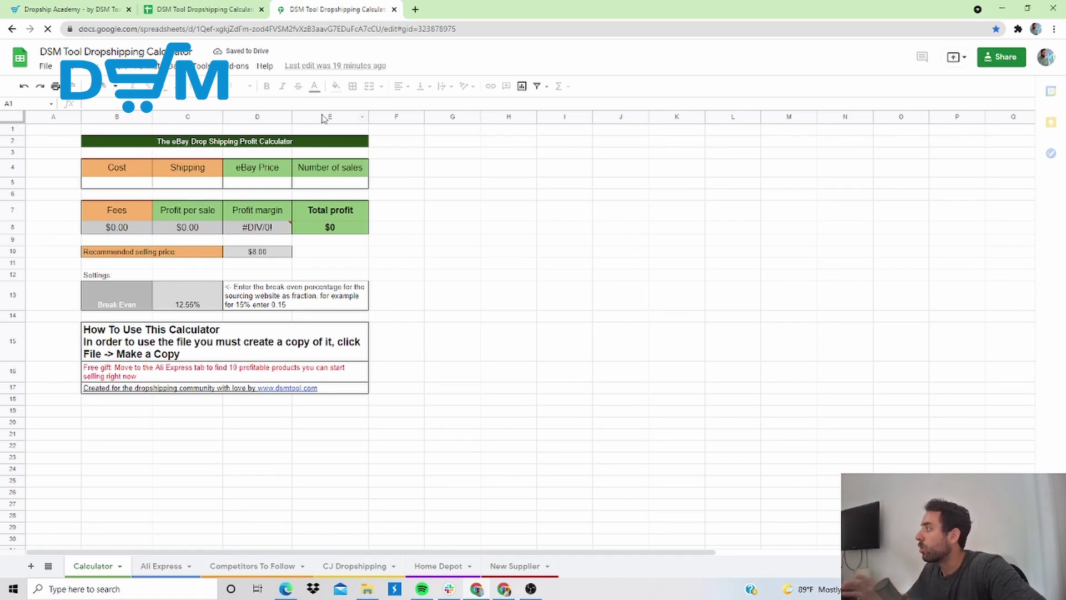
click(211, 9)
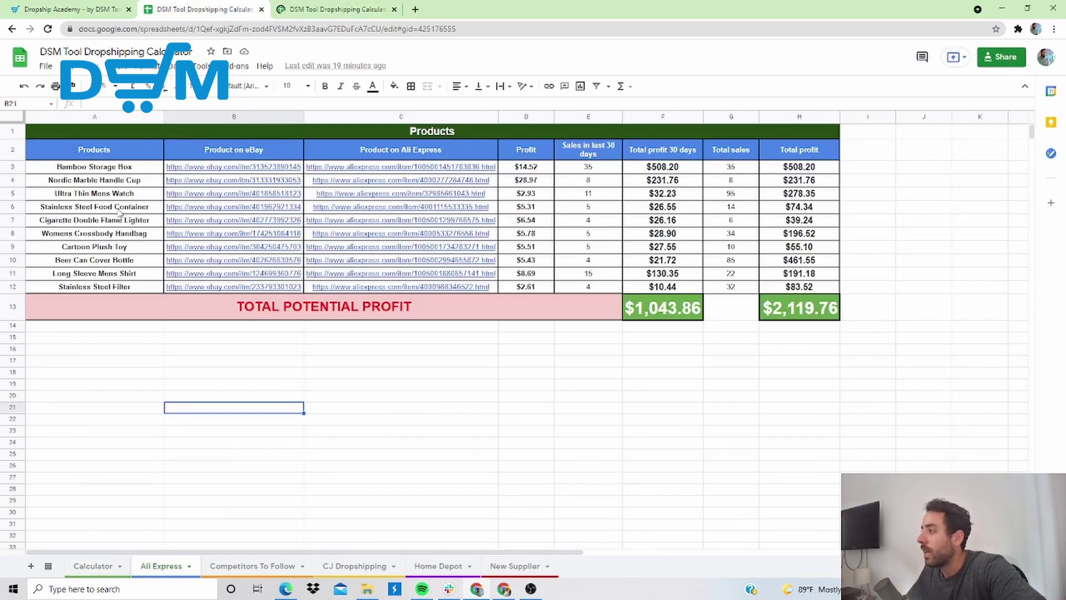
click(300, 10)
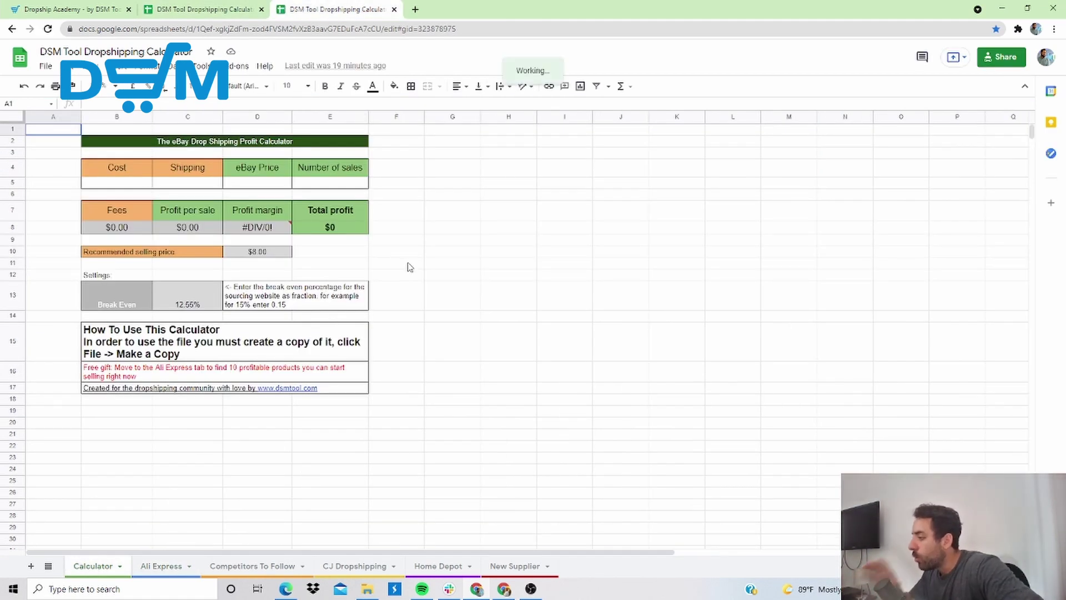
Examine the calculator's break-even setting, its cost, shipping and eBay price inputs, and the fees and profit per sale results
click(124, 303)
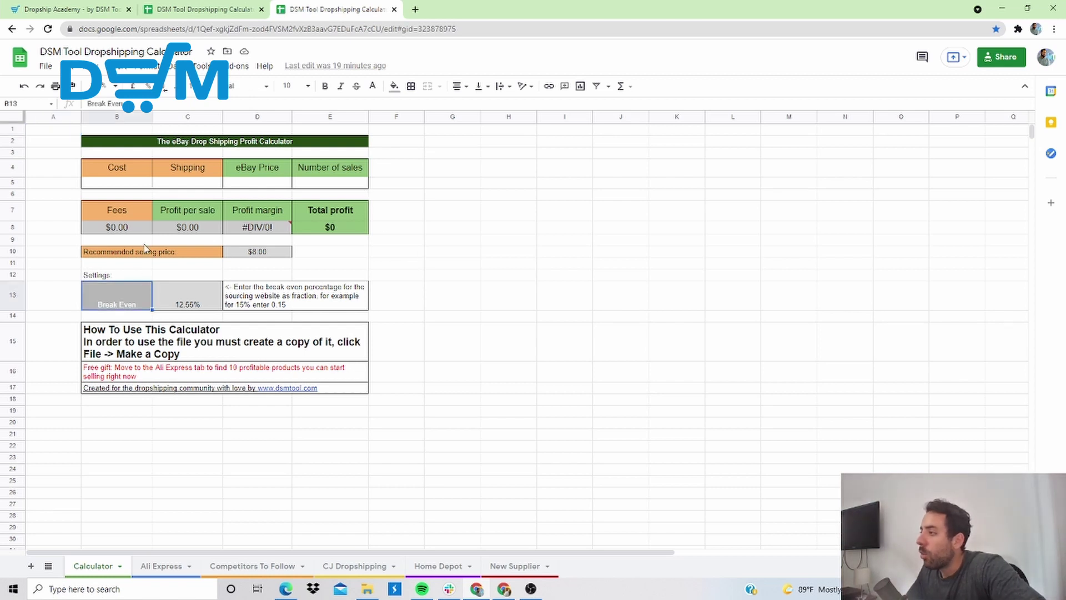
click(146, 188)
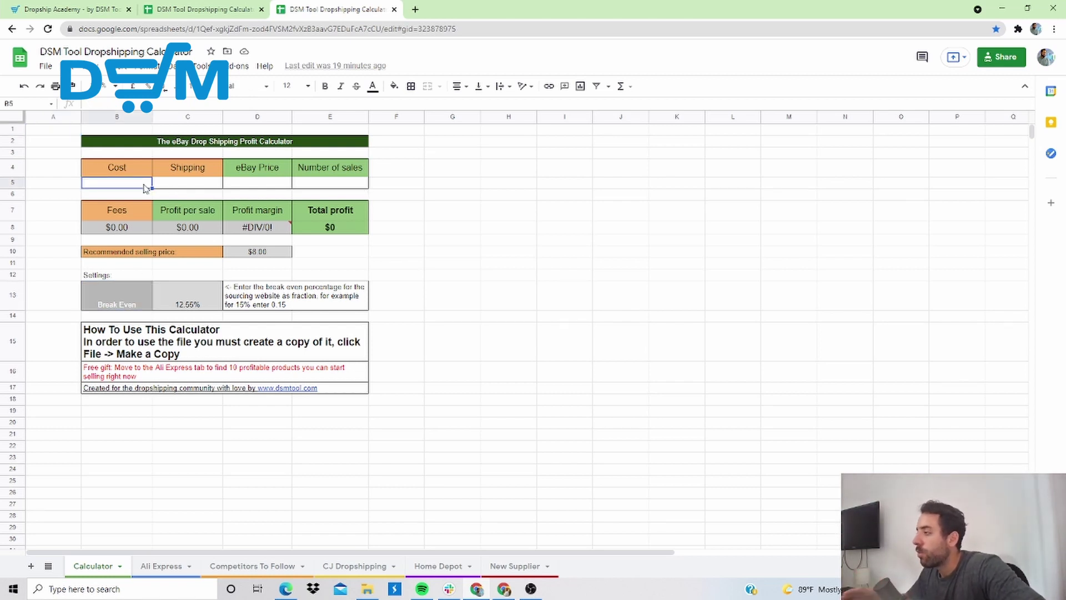
click(190, 184)
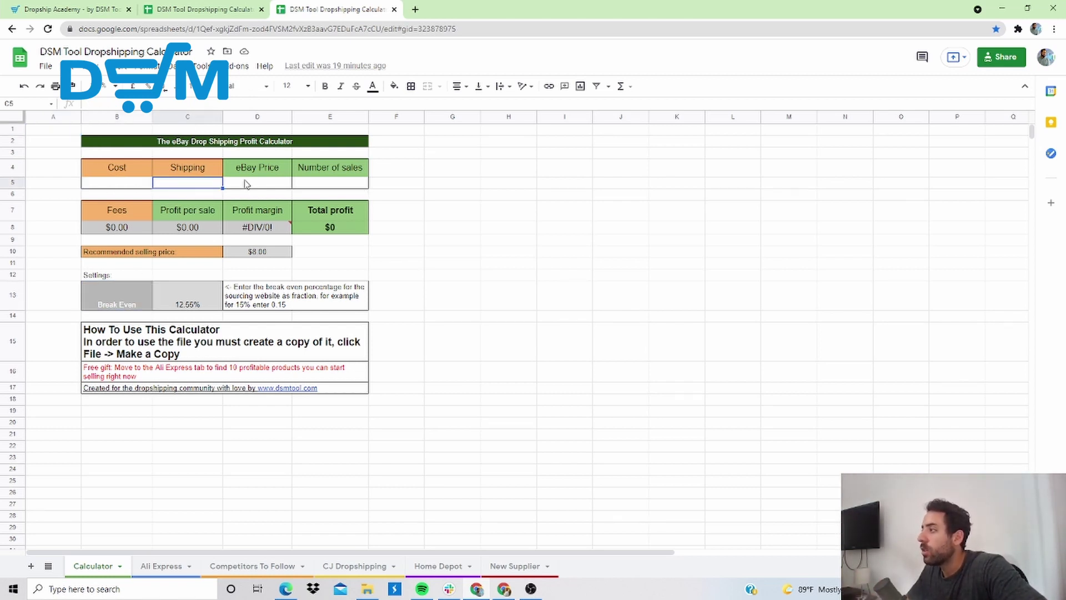
click(246, 184)
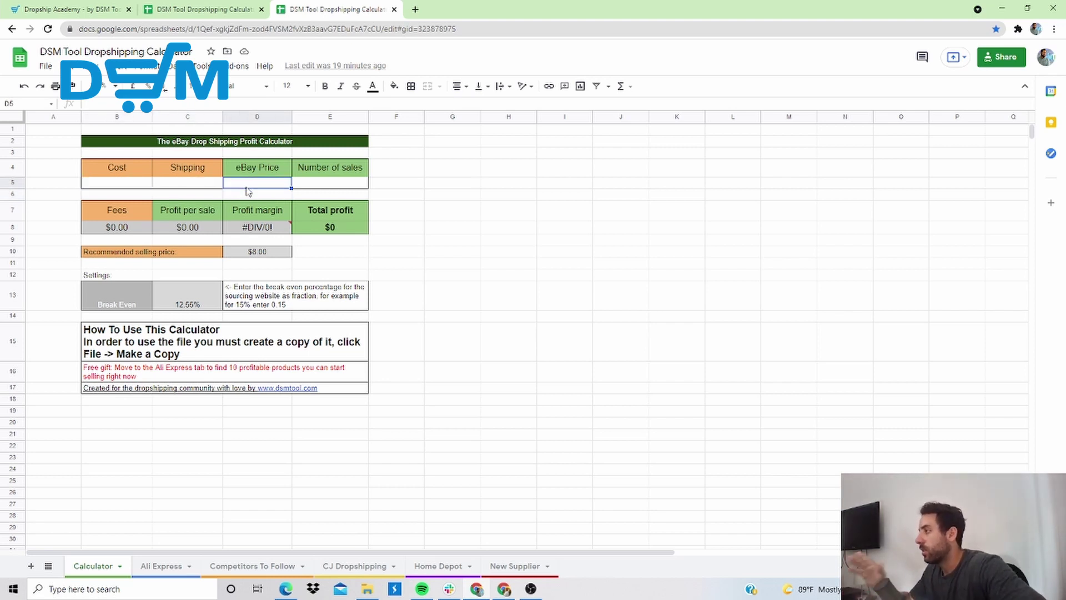
click(129, 227)
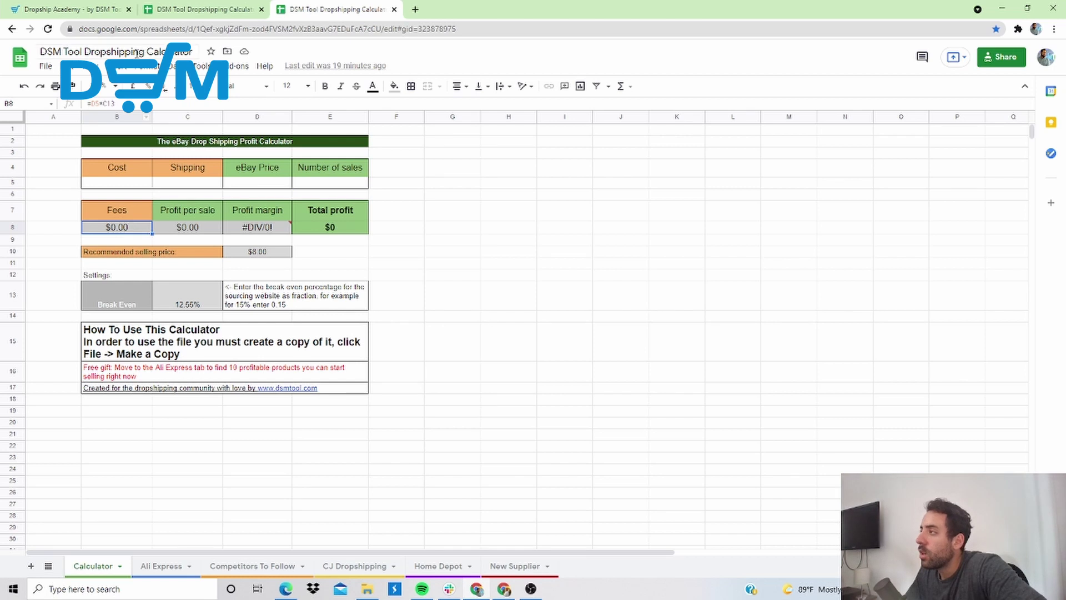
drag(178, 227, 167, 214)
click(382, 255)
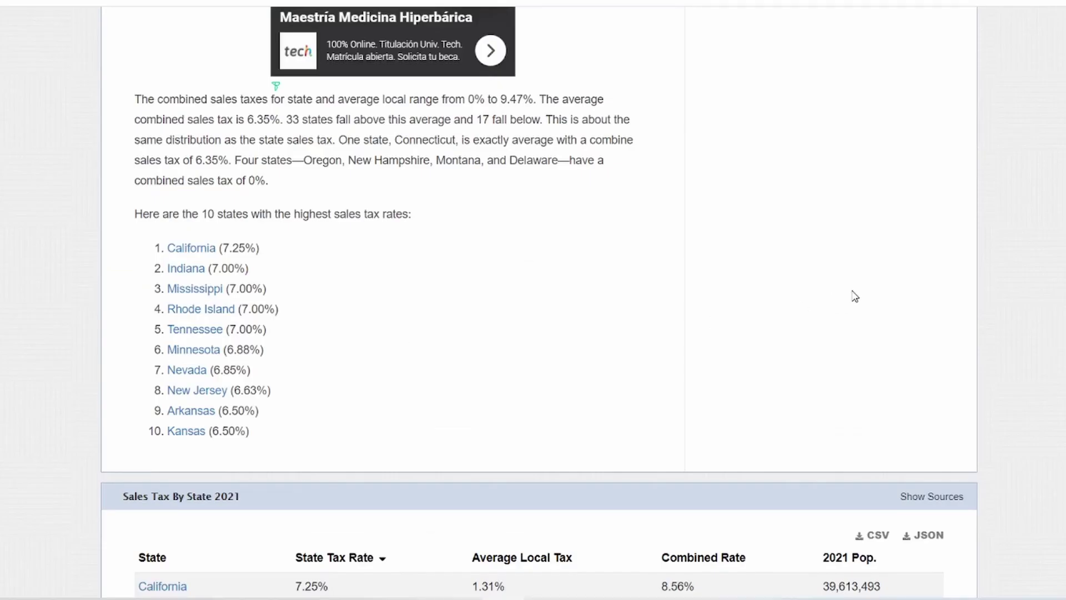
Look through the Sales Tax By State 2021 table for each state's tax rates
scroll(852, 292, down, 3)
scroll(767, 347, down, 9)
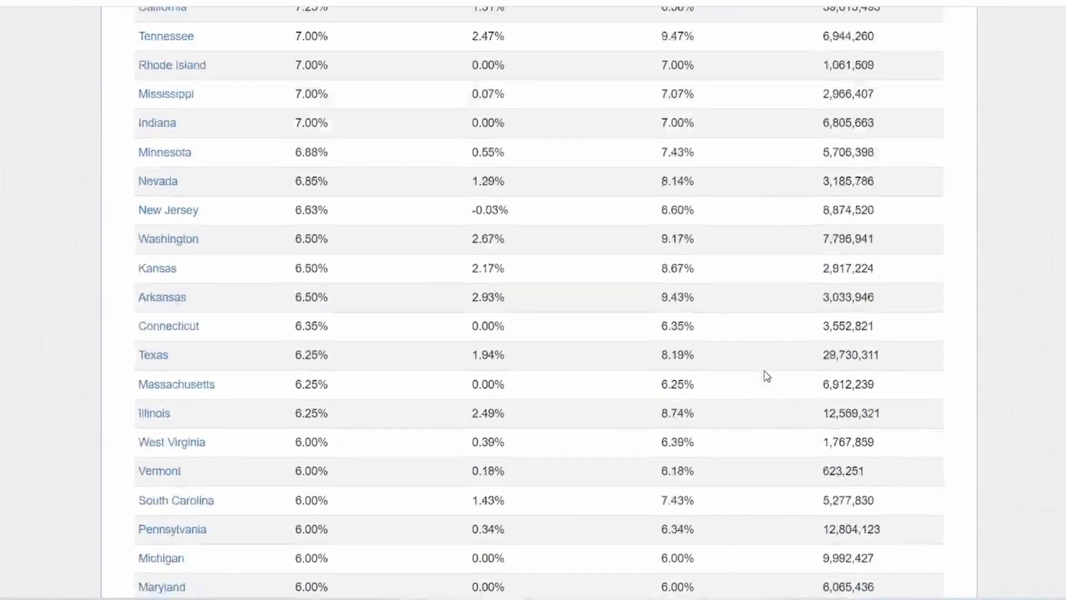
scroll(767, 376, down, 7)
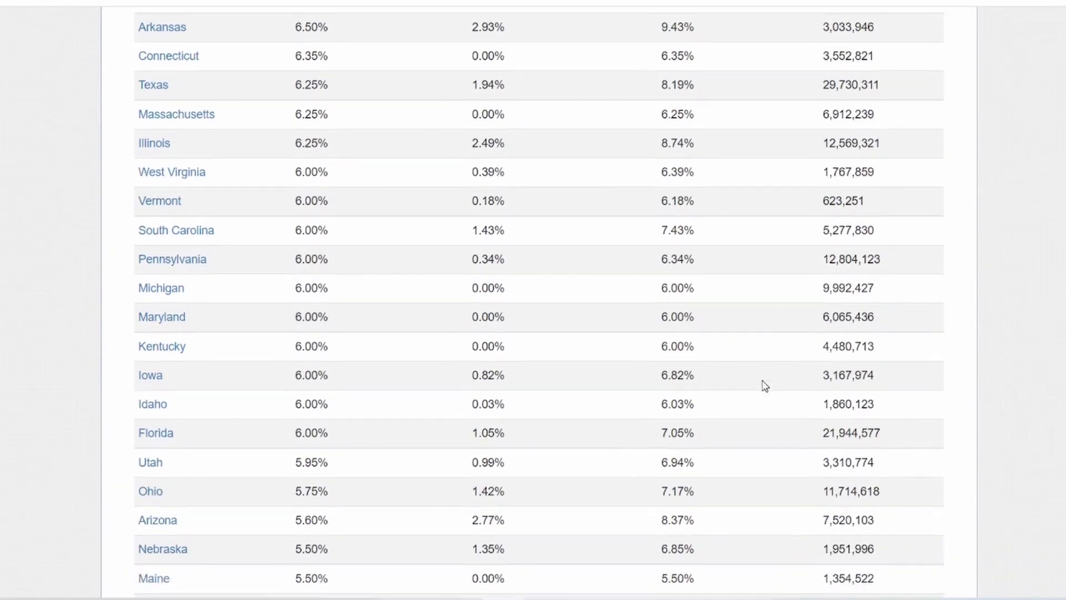
scroll(764, 387, down, 6)
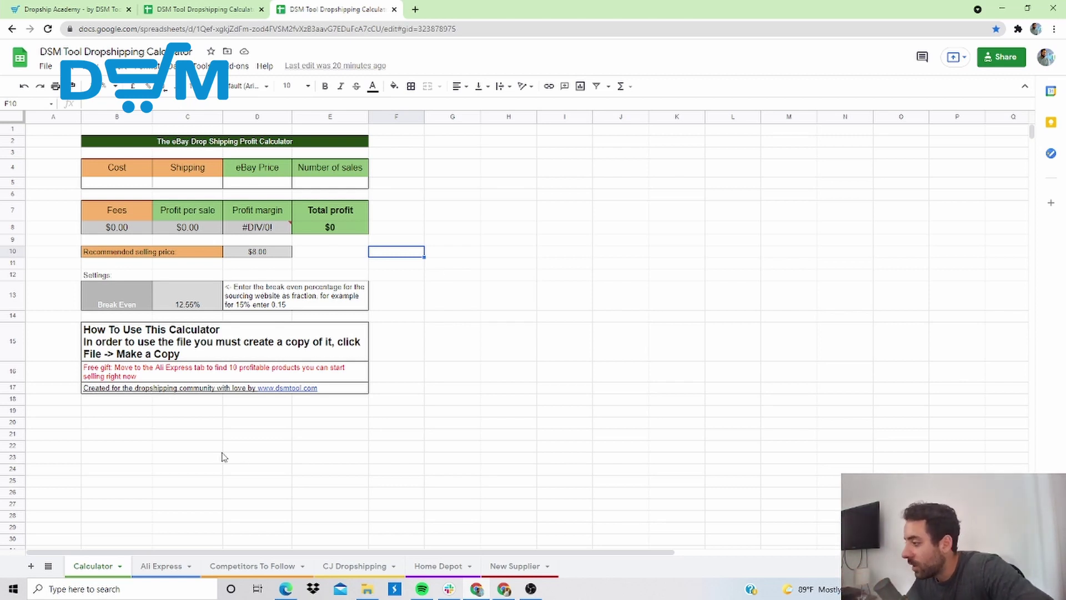
Go to the Ali Express sheet and highlight the product rows from the product names through the total profit column for review
click(154, 570)
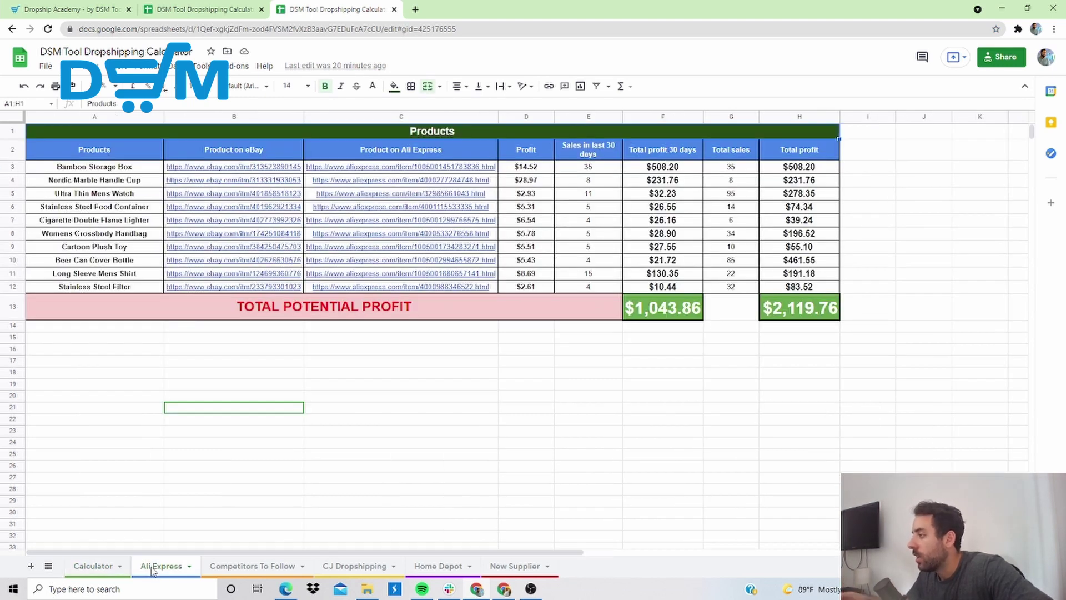
click(653, 385)
click(114, 169)
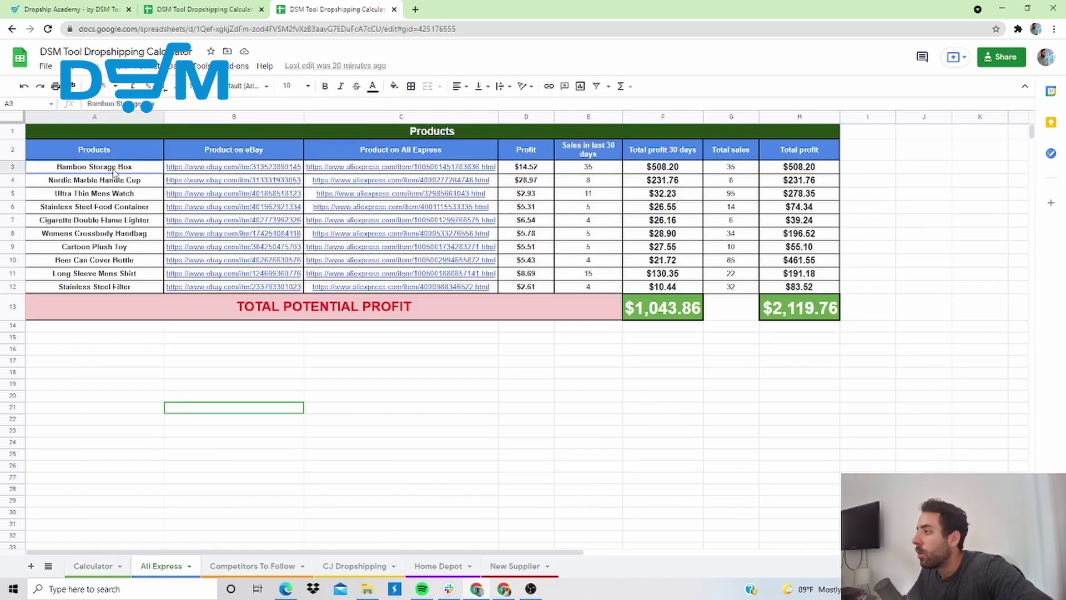
drag(114, 172, 794, 286)
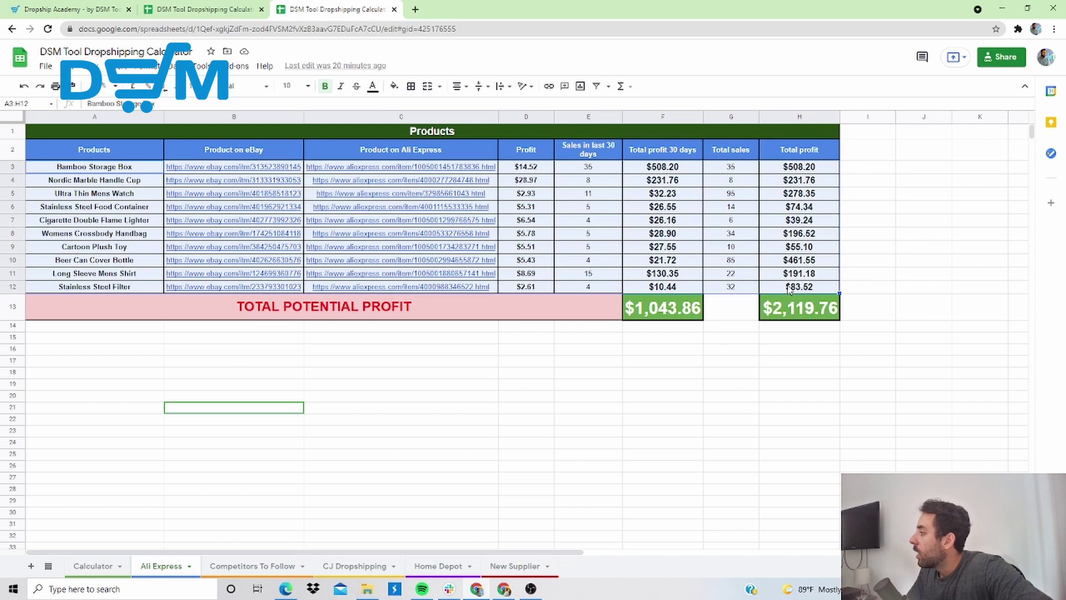
click(812, 396)
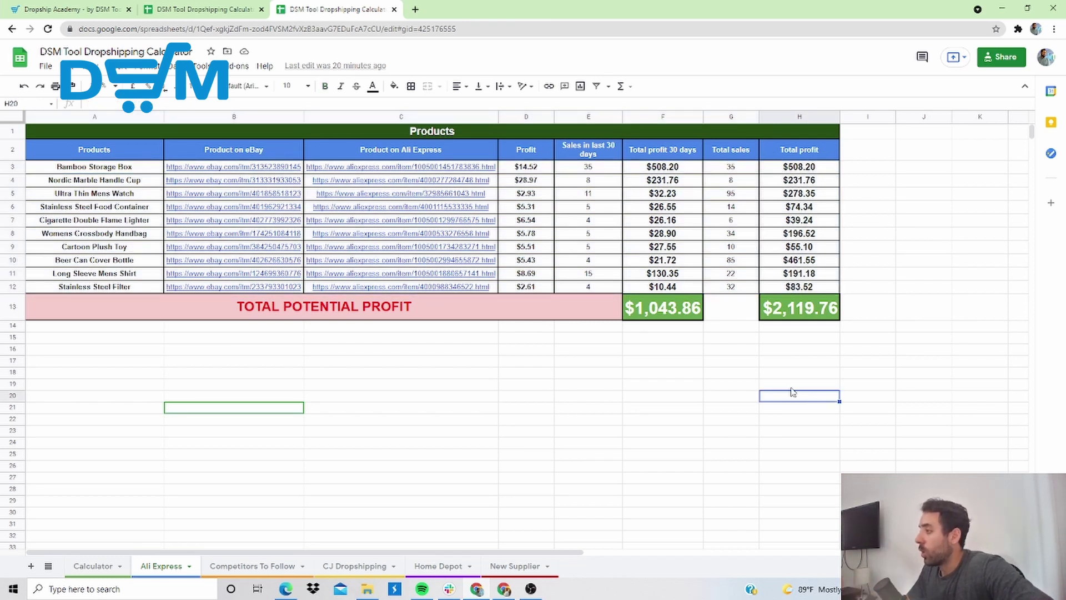
drag(77, 169, 793, 281)
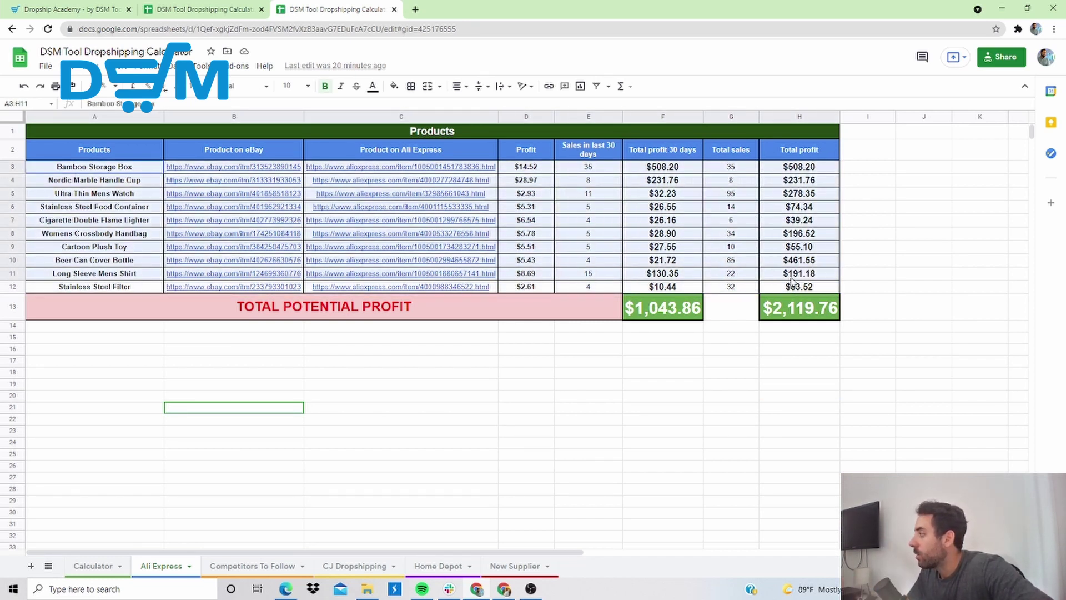
Open the Bamboo Storage Box's eBay listing from the Ali Express sheet and close the duplicate calculator spreadsheet
click(790, 375)
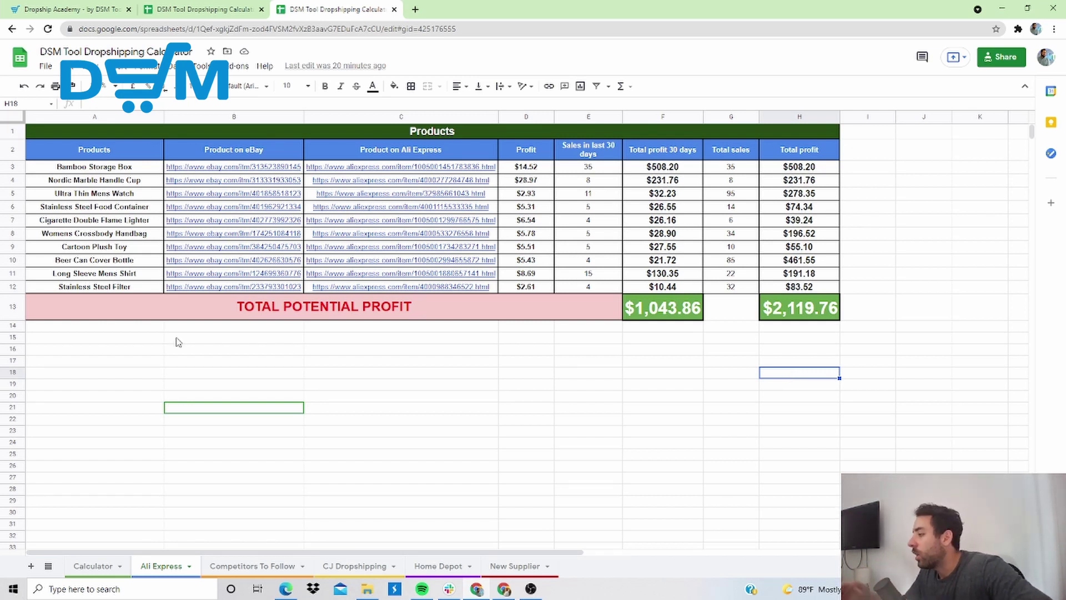
mouse_move(261, 170)
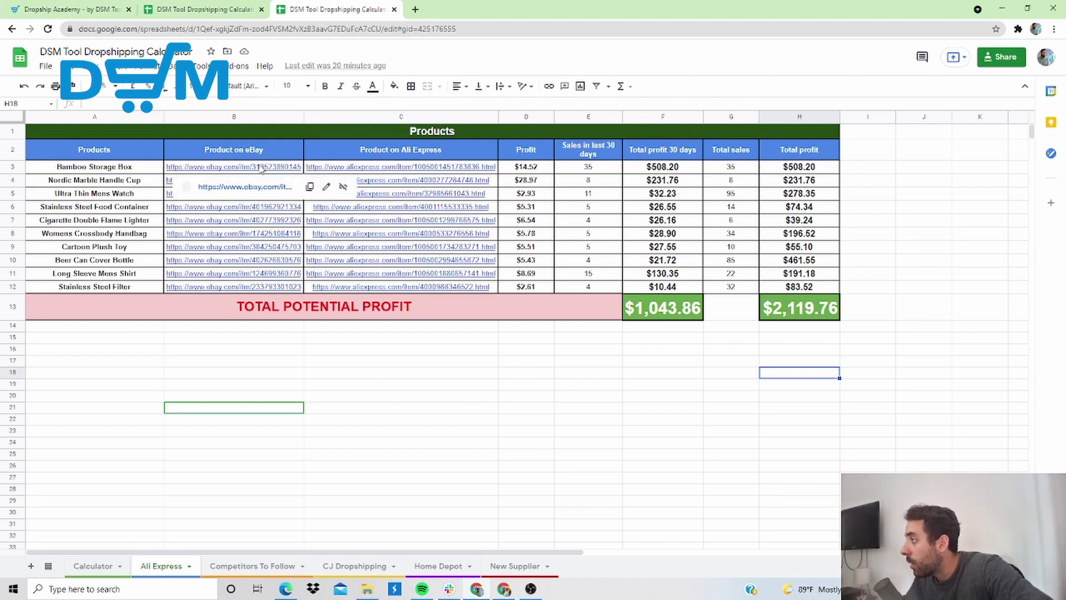
mouse_move(376, 171)
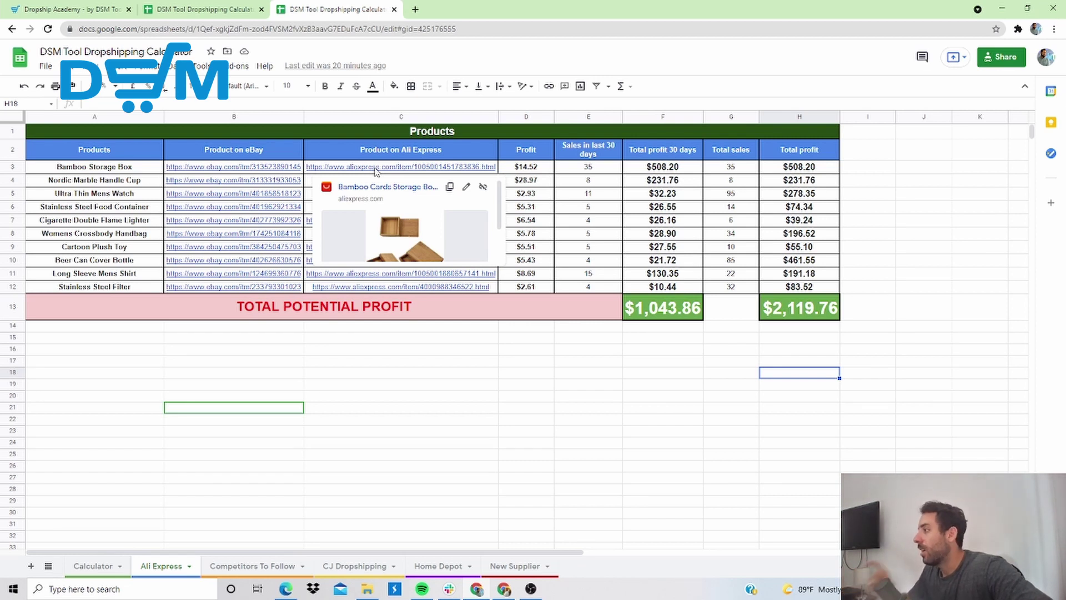
click(314, 408)
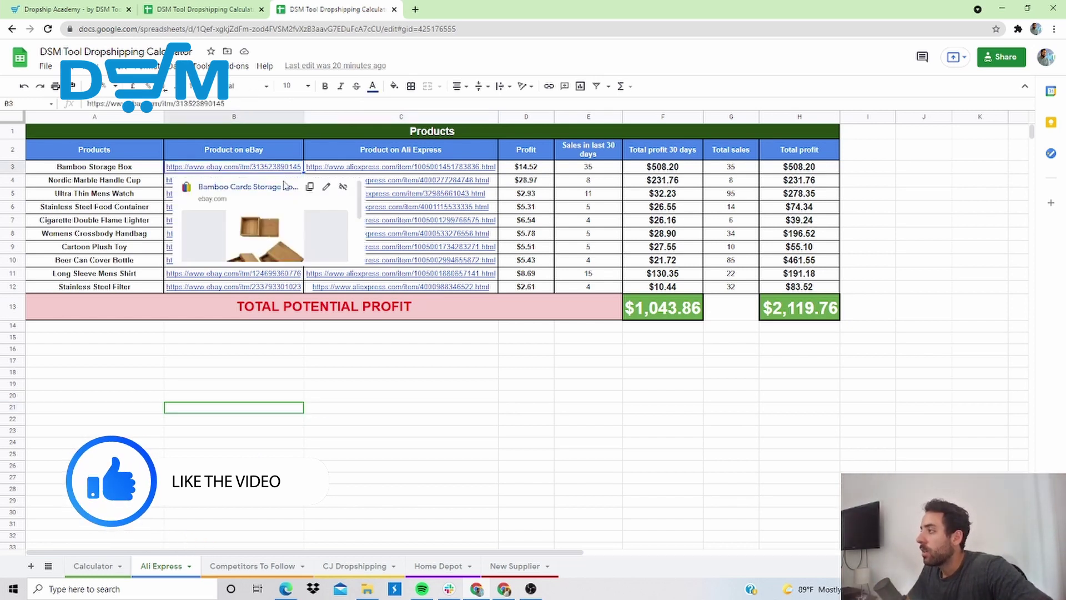
click(285, 189)
click(262, 10)
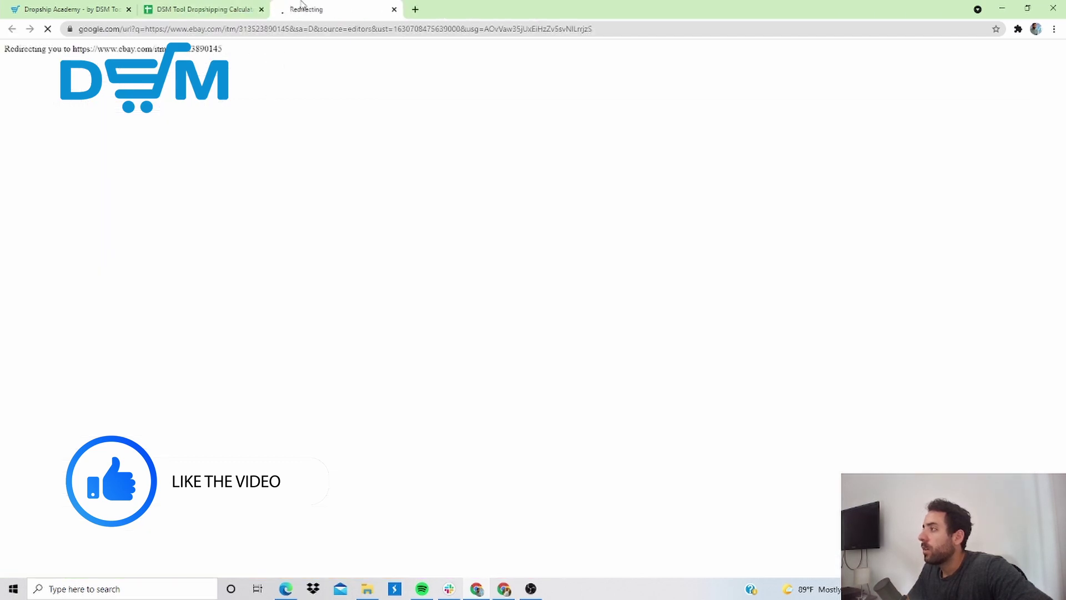
Examine the Bamboo Cards Storage Box listing on eBay for its price, shipping details, item location and units sold
scroll(677, 316, down, 5)
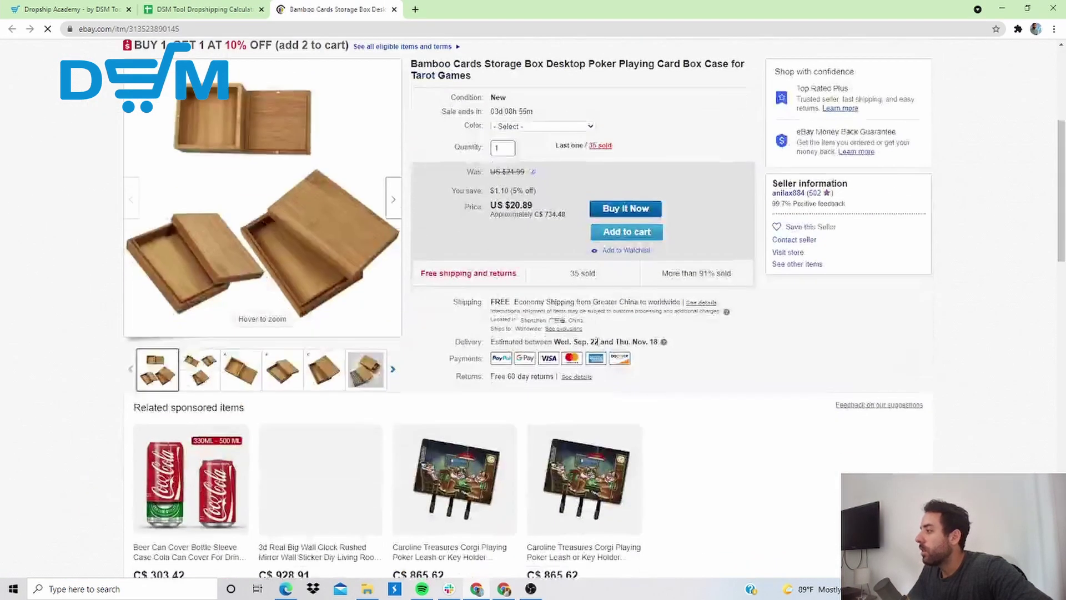
scroll(677, 316, up, 3)
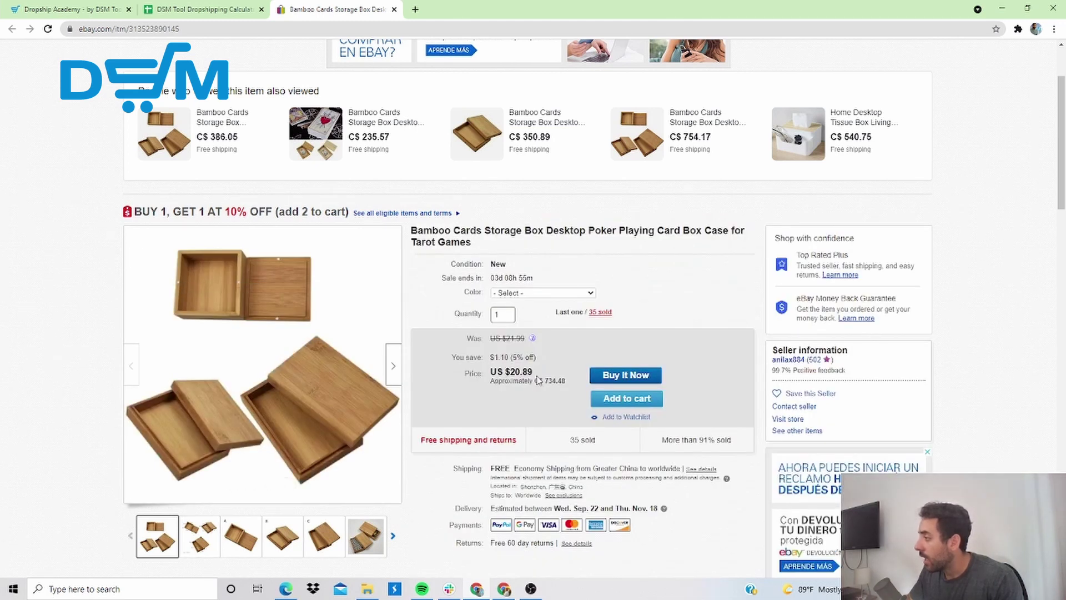
drag(534, 372, 490, 372)
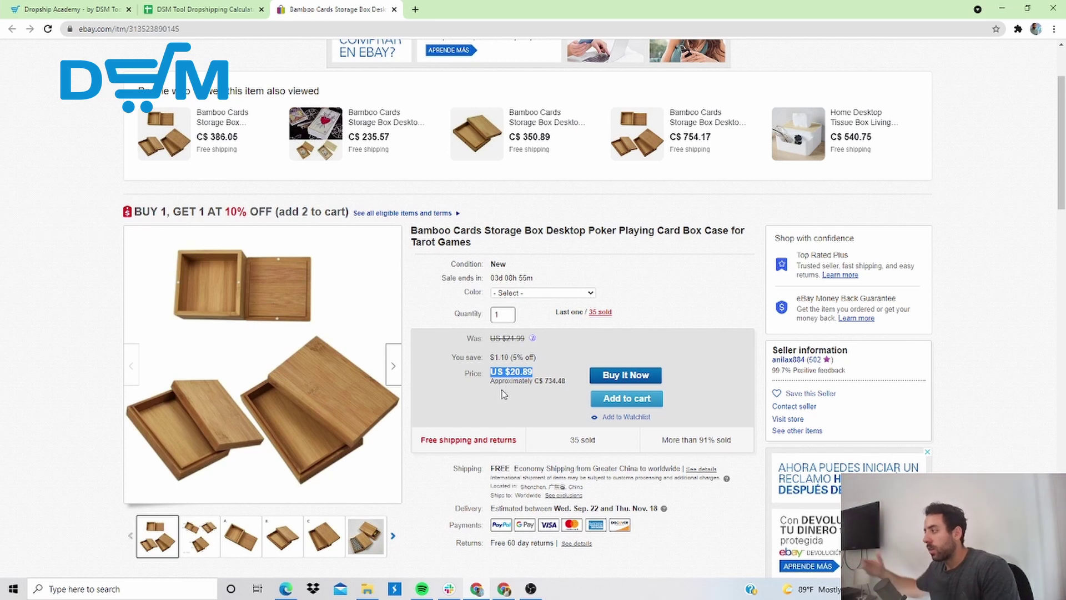
click(539, 361)
scroll(594, 389, down, 2)
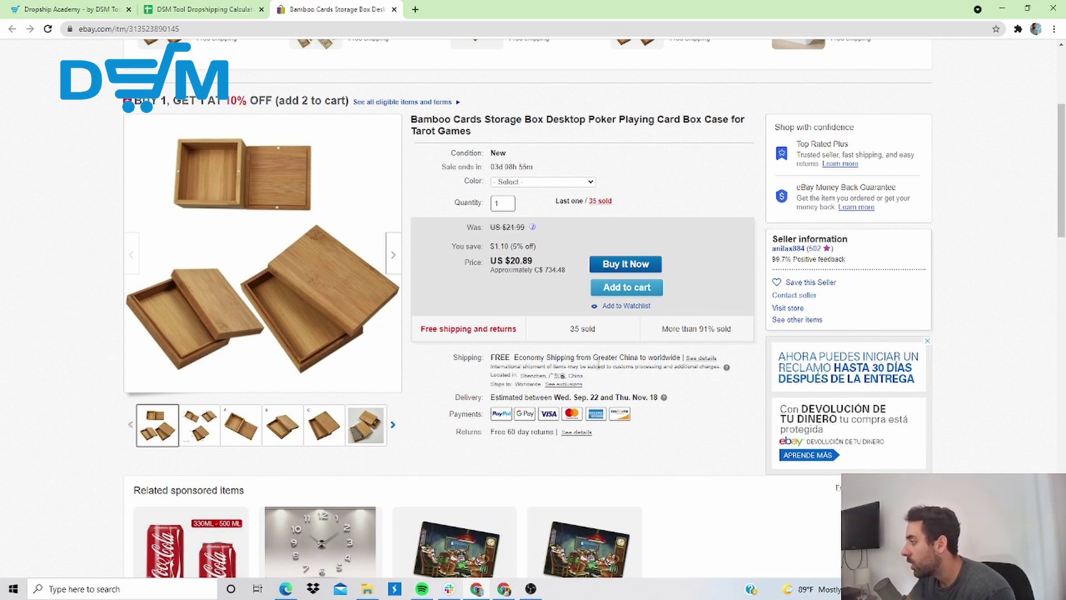
drag(598, 379, 490, 378)
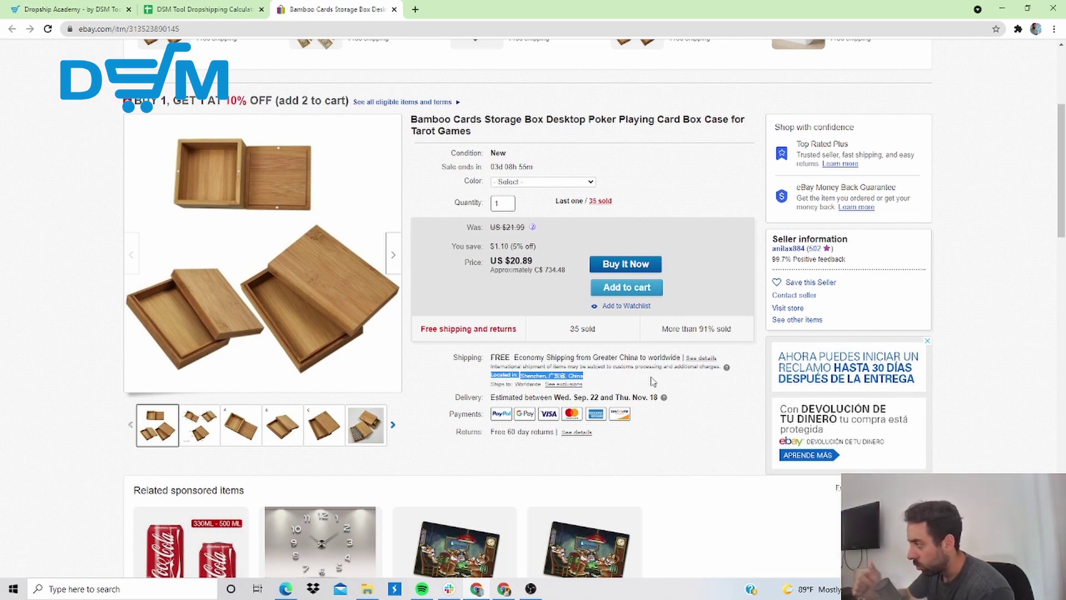
scroll(653, 380, up, 4)
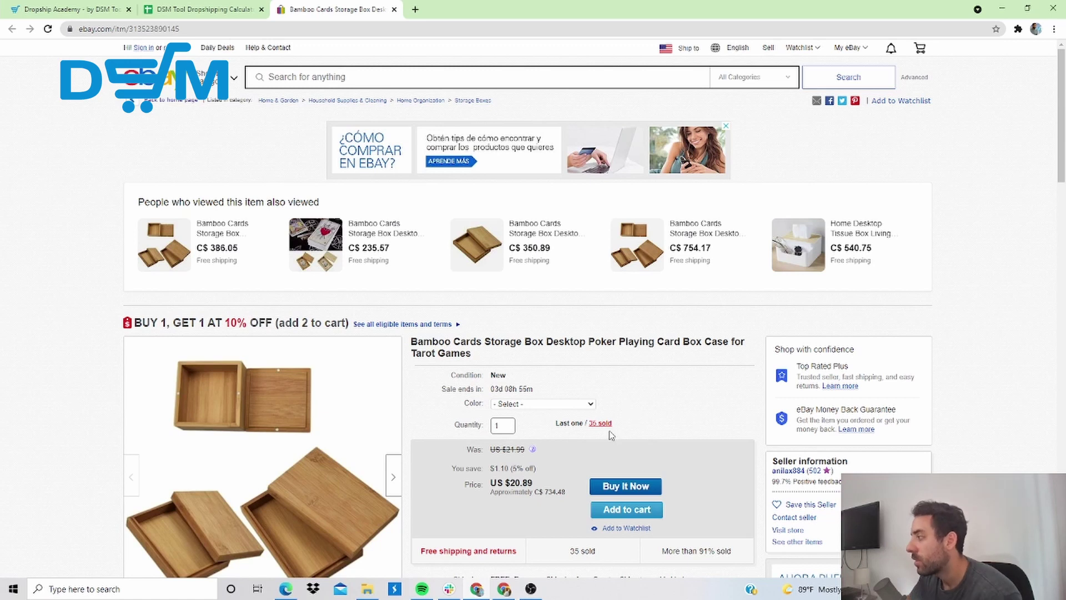
scroll(611, 435, down, 1)
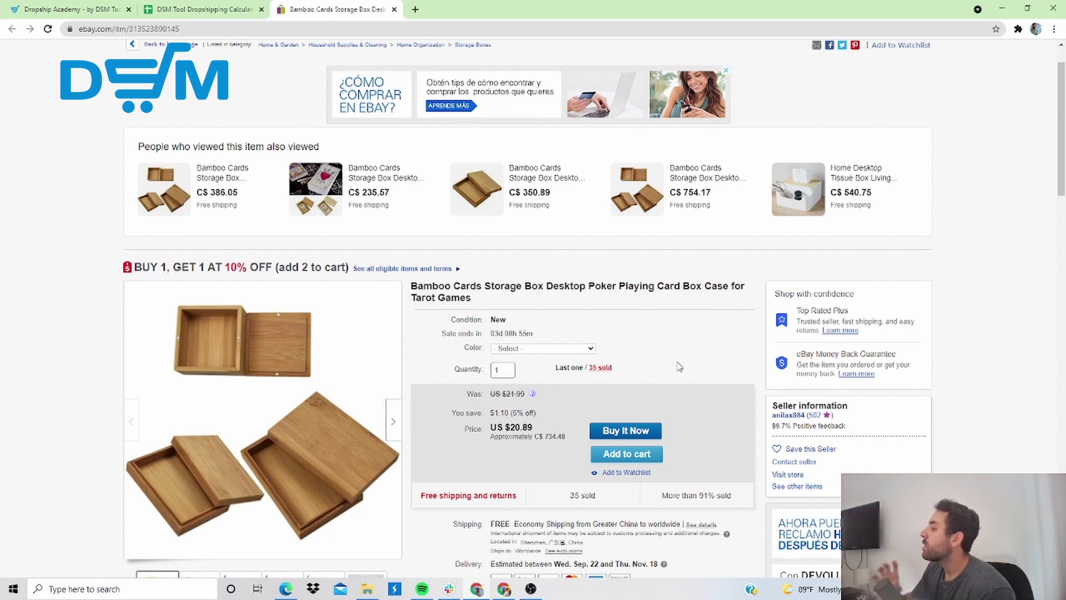
Open the eBay listing's purchase history and review its variation, buy it now price, quantity and date of purchase columns
click(602, 371)
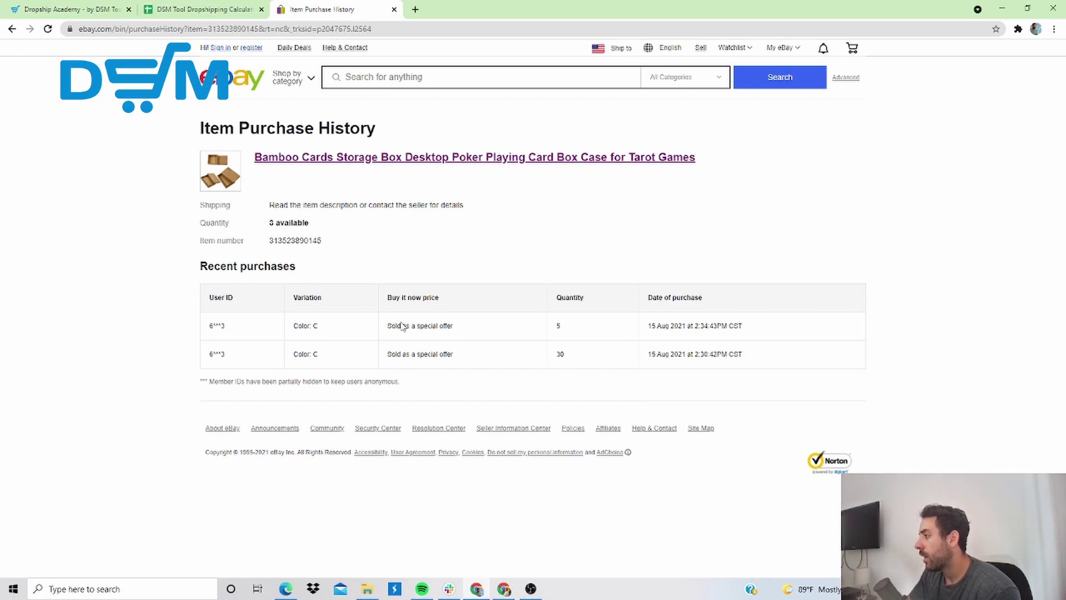
drag(392, 298, 443, 298)
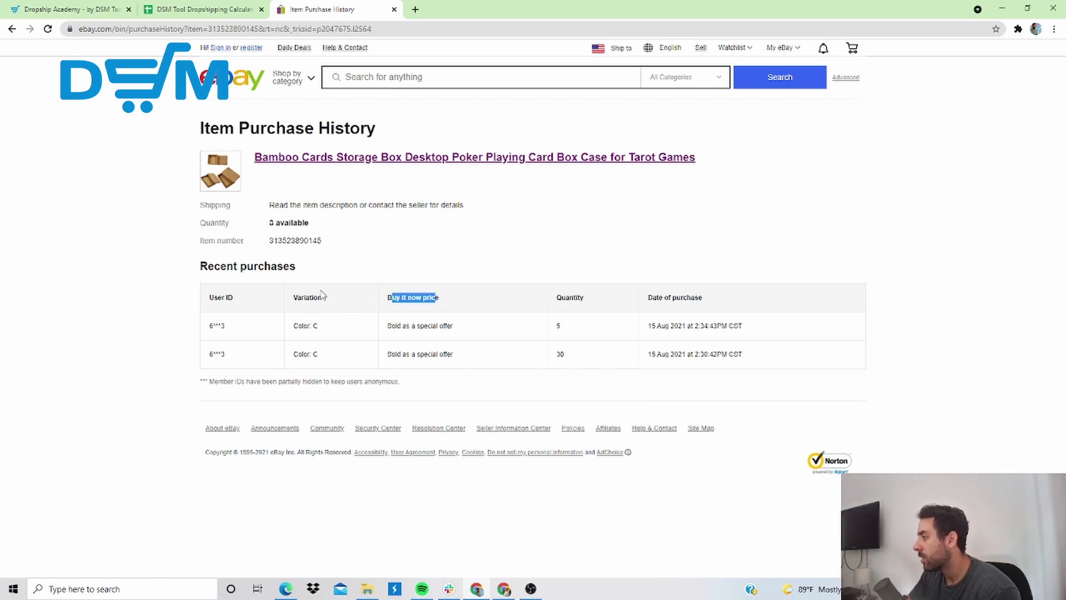
drag(324, 297, 297, 298)
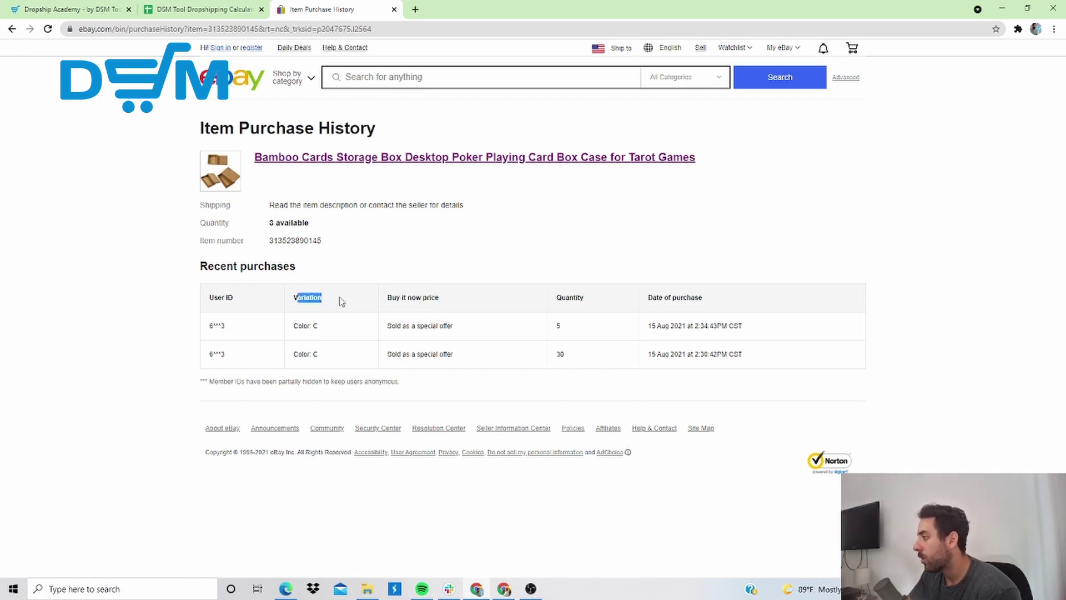
click(395, 297)
drag(395, 298, 450, 307)
click(450, 307)
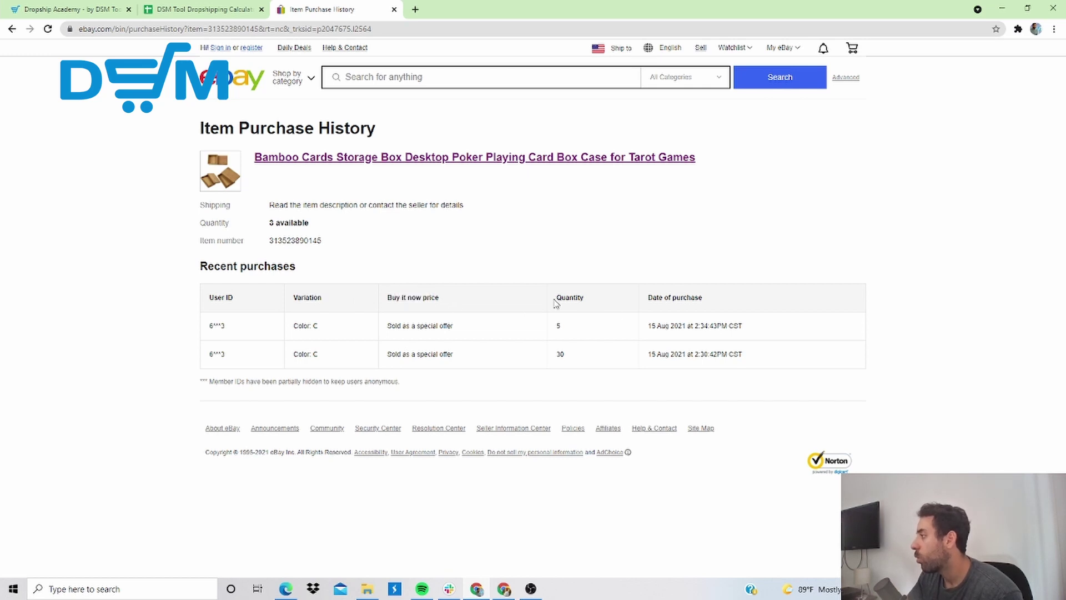
drag(555, 298, 750, 313)
click(743, 283)
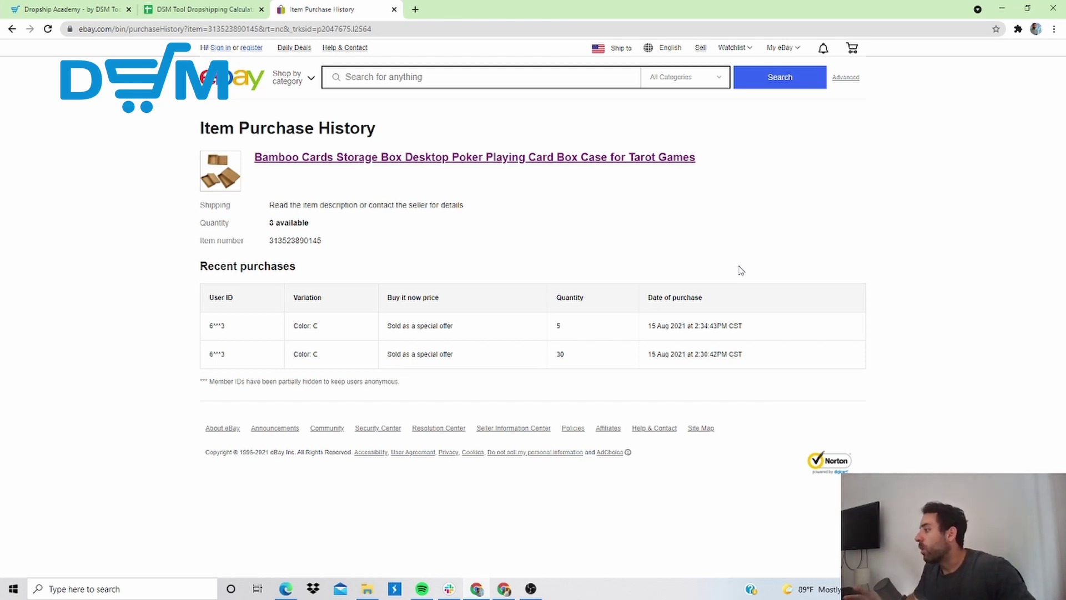
Check each recent purchase's special offer entry, color variation, quantity and date, and return to the eBay listing
drag(457, 329, 388, 326)
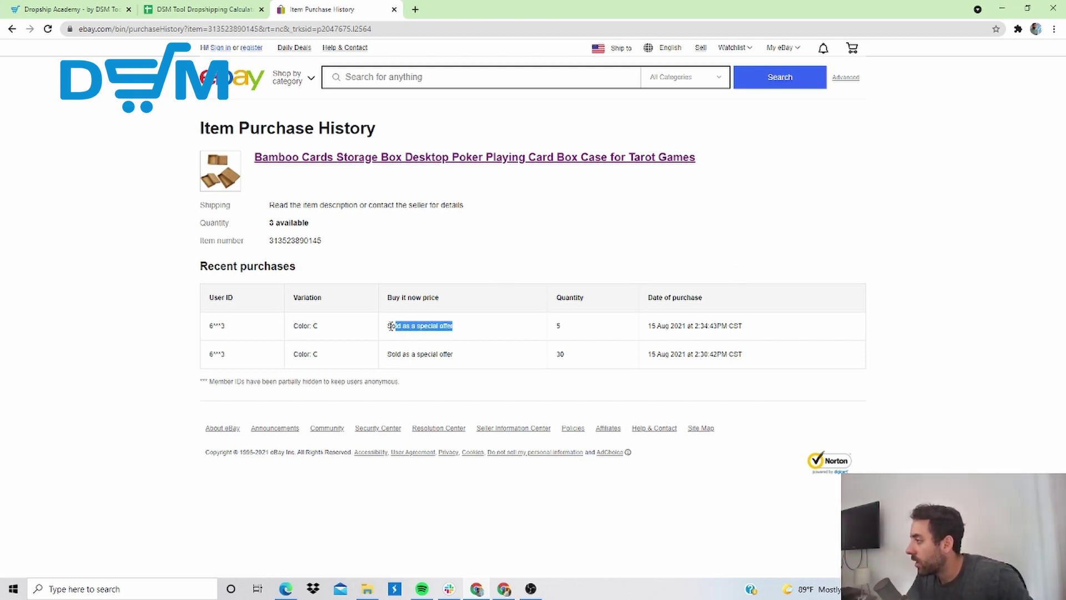
click(417, 355)
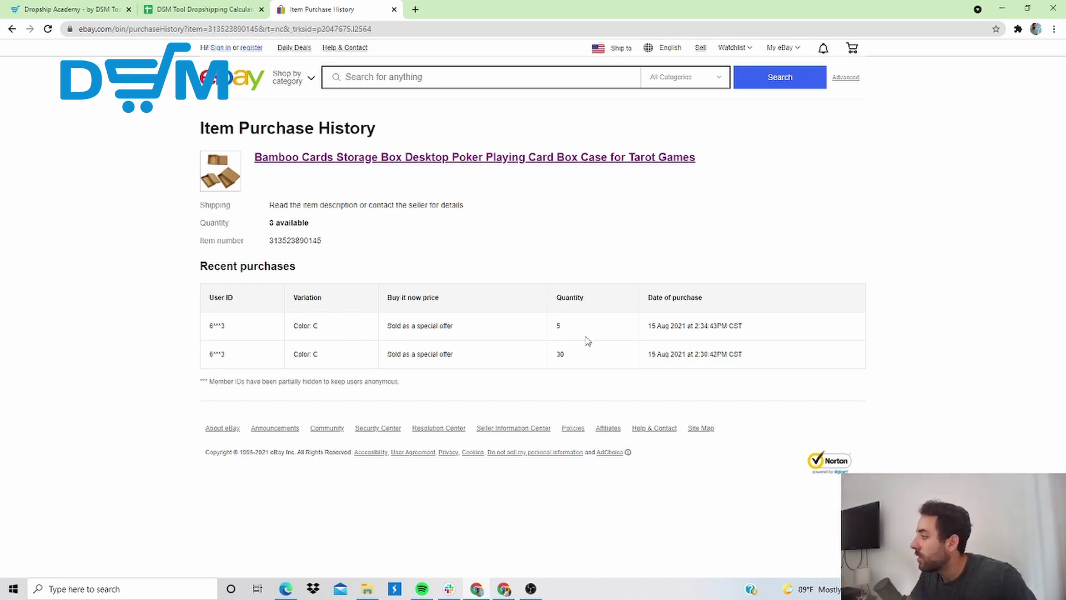
drag(694, 326, 661, 326)
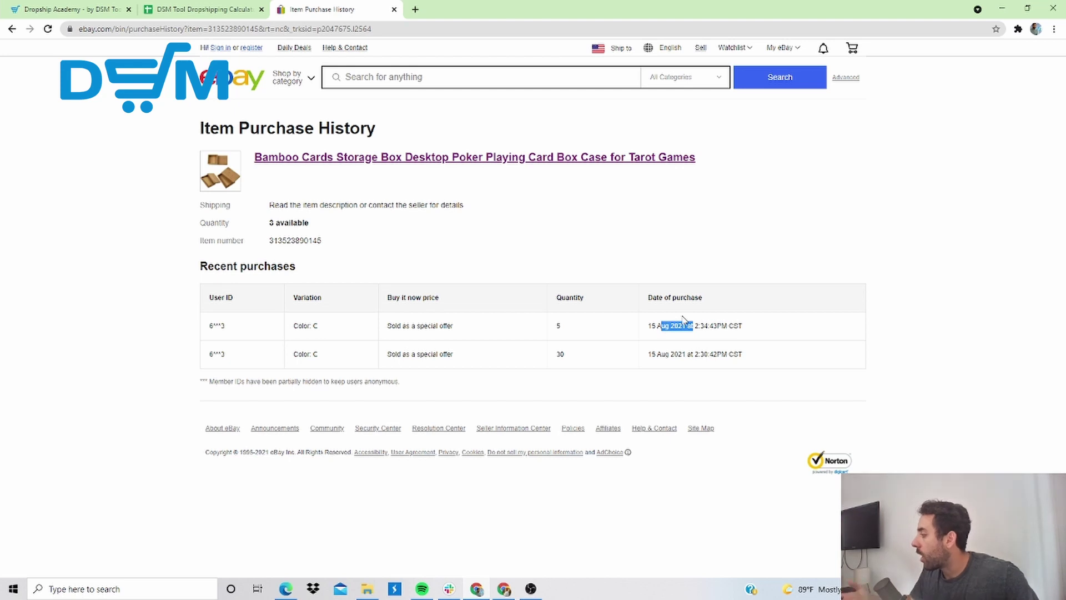
click(605, 336)
drag(302, 325, 327, 332)
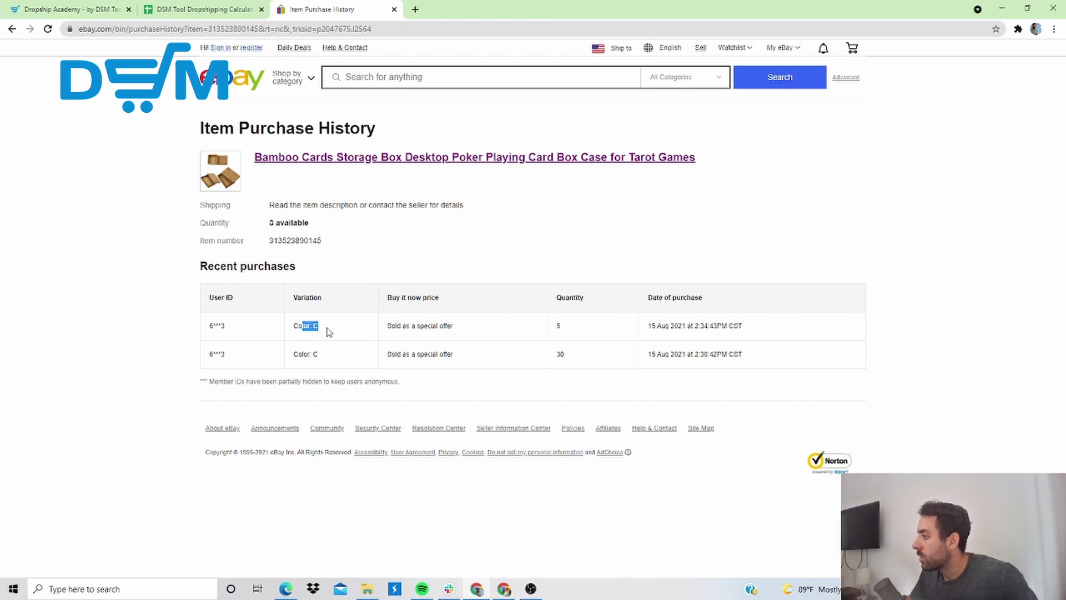
click(326, 332)
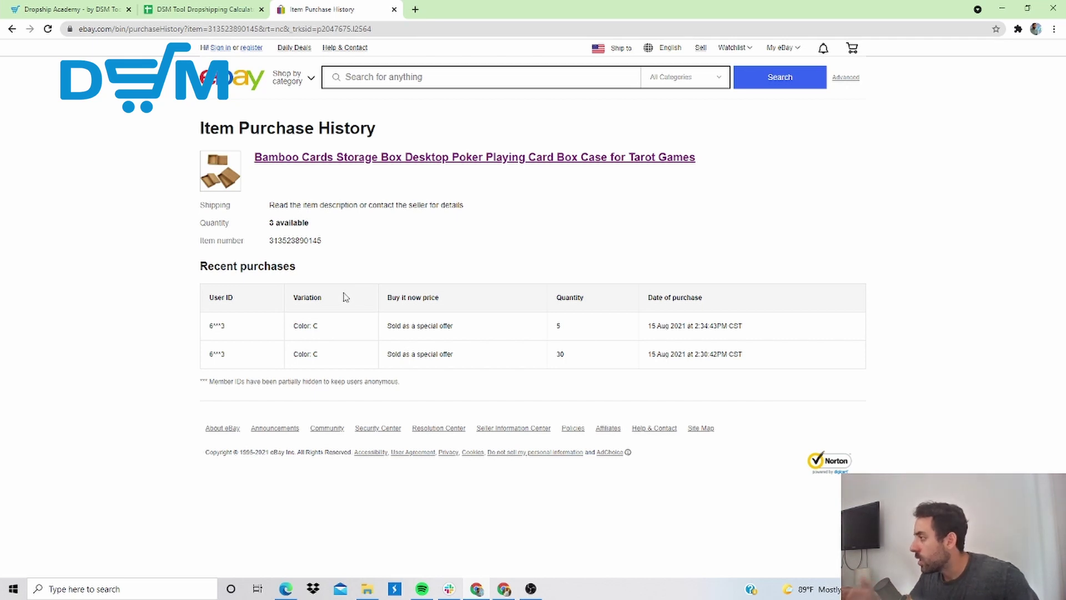
drag(552, 318, 368, 276)
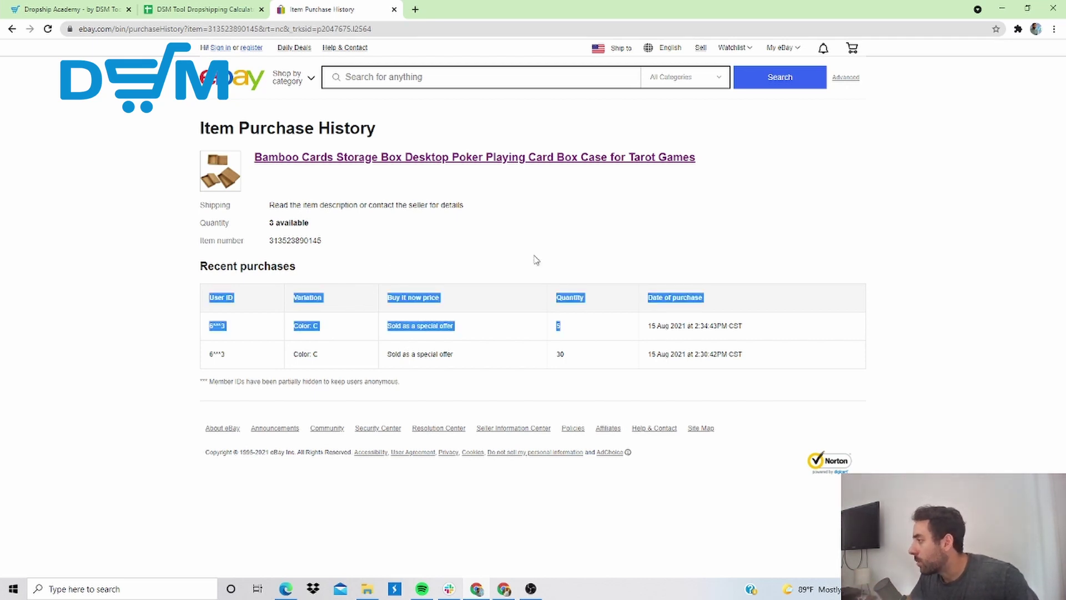
click(620, 349)
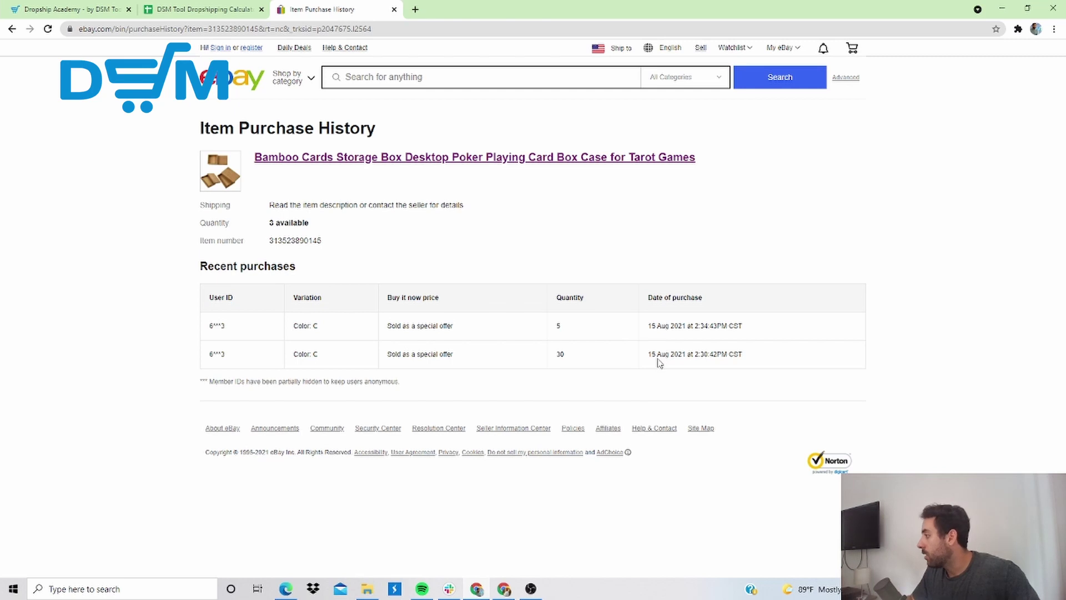
drag(647, 354, 680, 357)
click(682, 358)
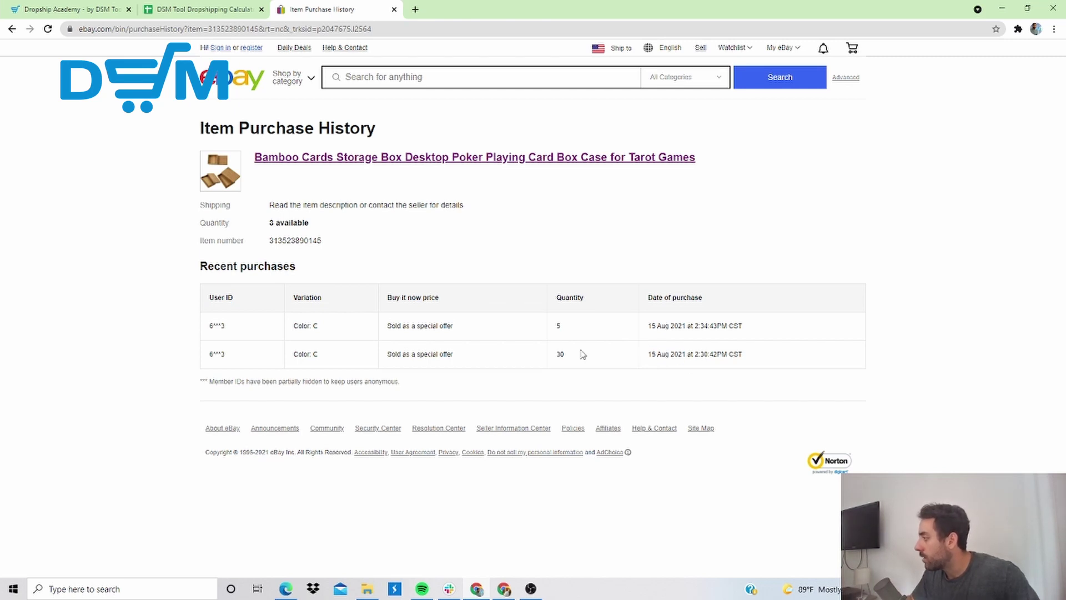
drag(581, 354, 535, 355)
click(564, 272)
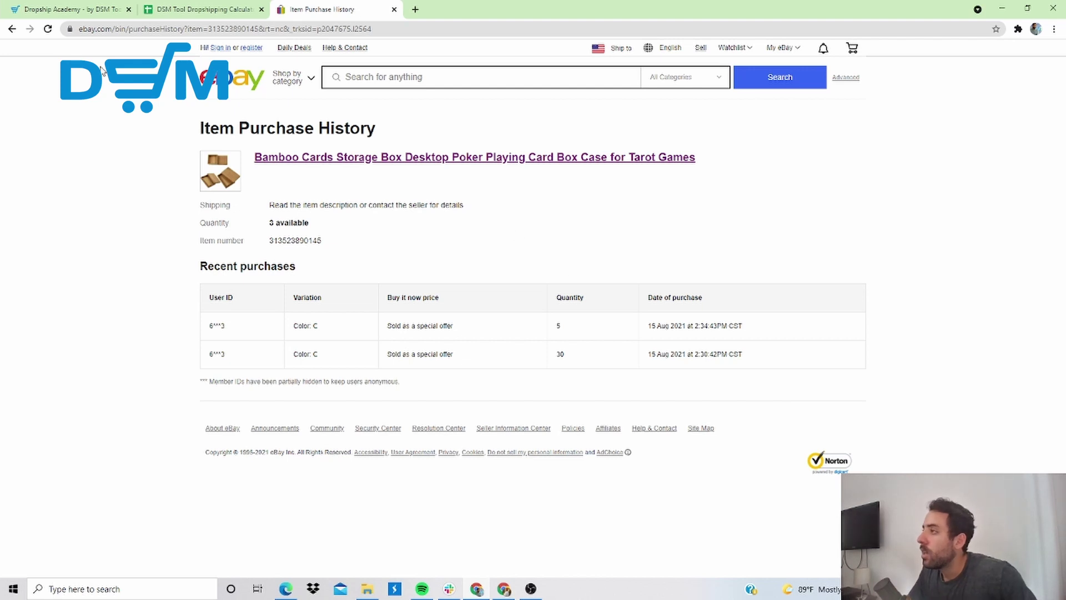
click(13, 32)
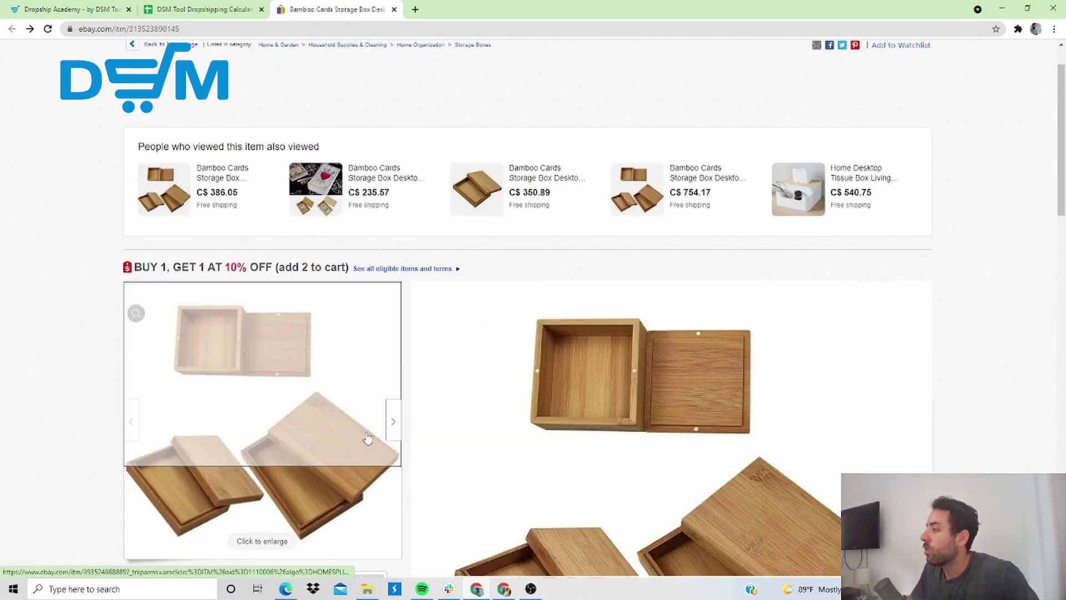
Open the Bamboo Storage Box's AliExpress product from the calculator spreadsheet and dismiss the "New way to save" popup
click(204, 8)
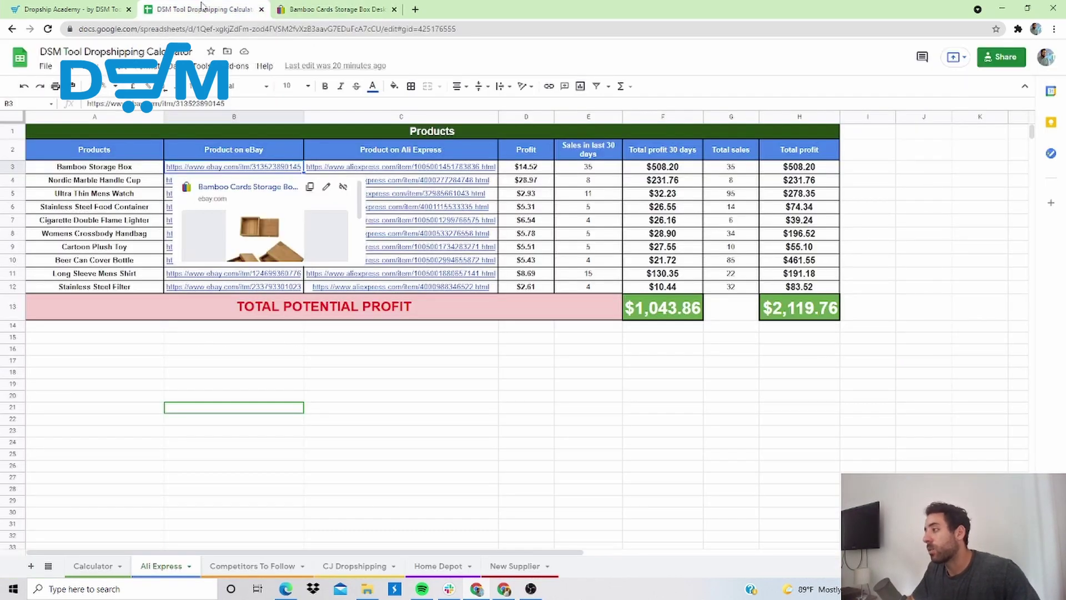
click(383, 171)
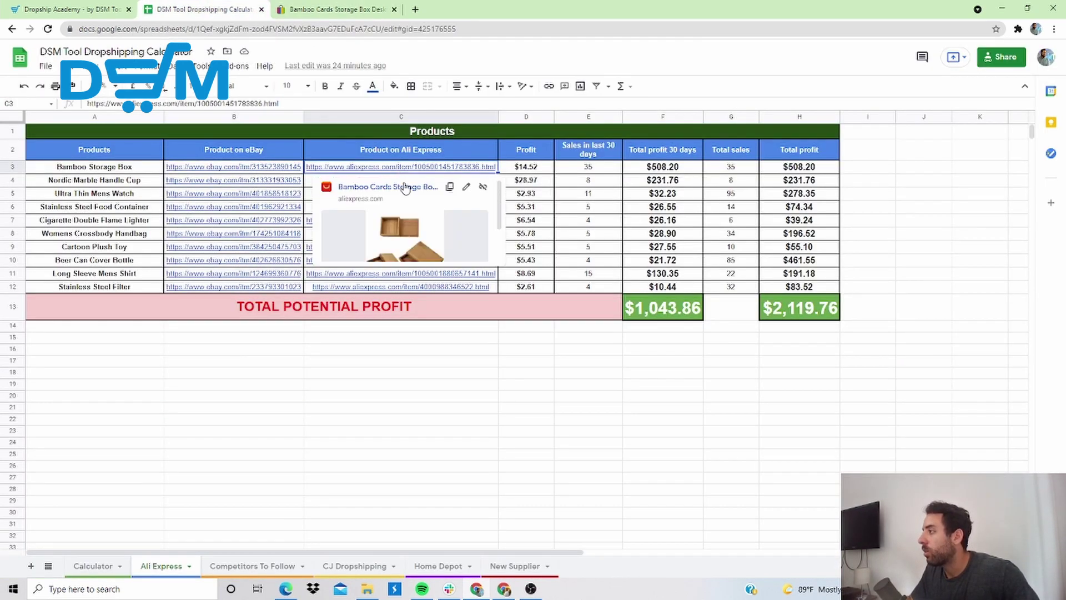
click(405, 188)
click(366, 7)
drag(365, 7, 302, 7)
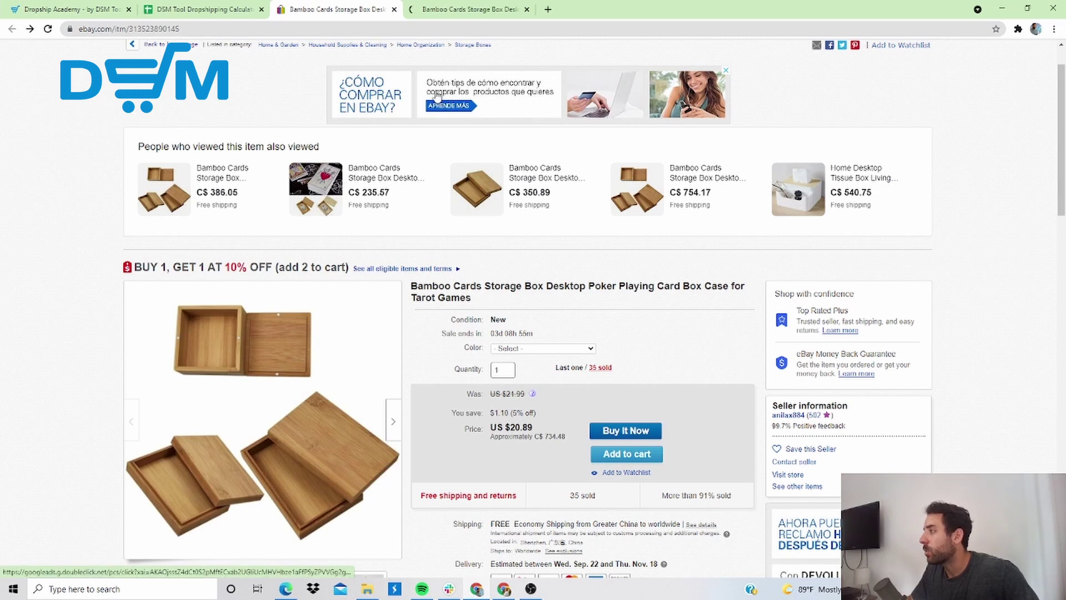
click(469, 9)
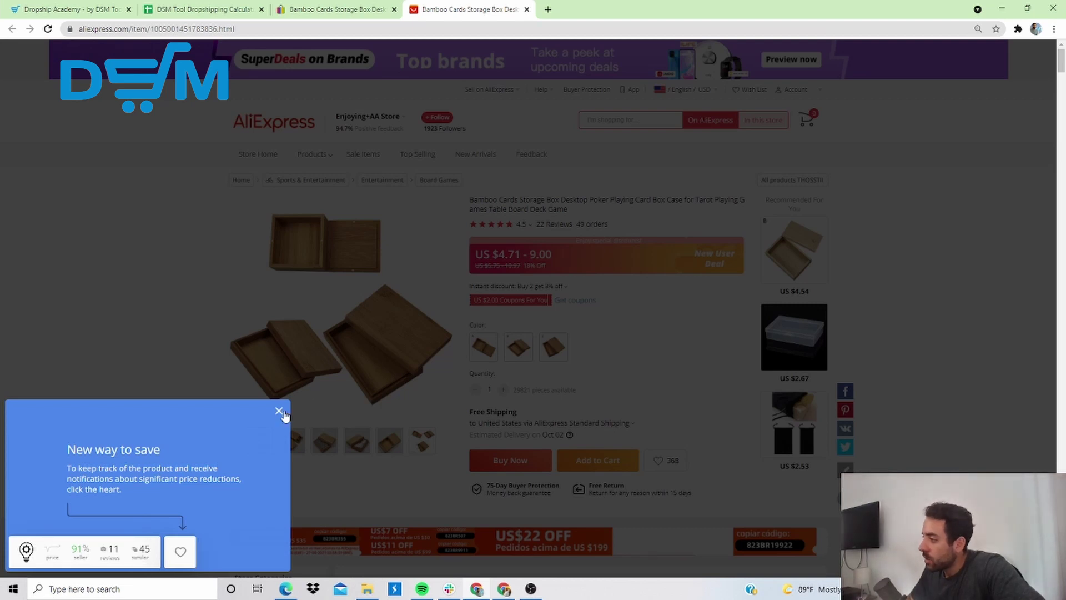
click(279, 410)
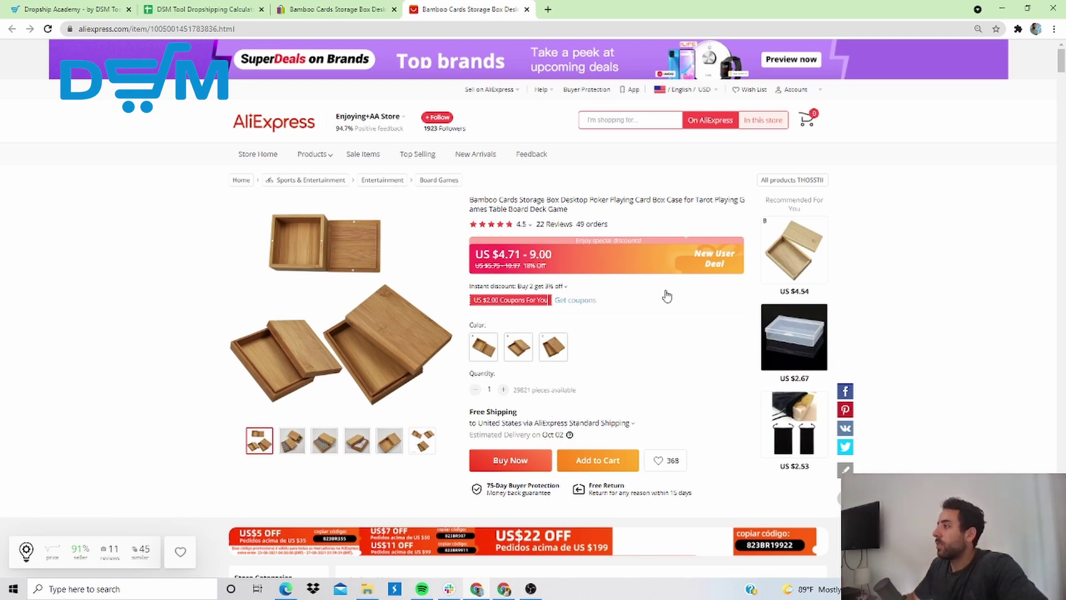
Compare the AliExpress product page with the matching eBay listing for price, color options and shipping
key(ctrl+shift+Tab)
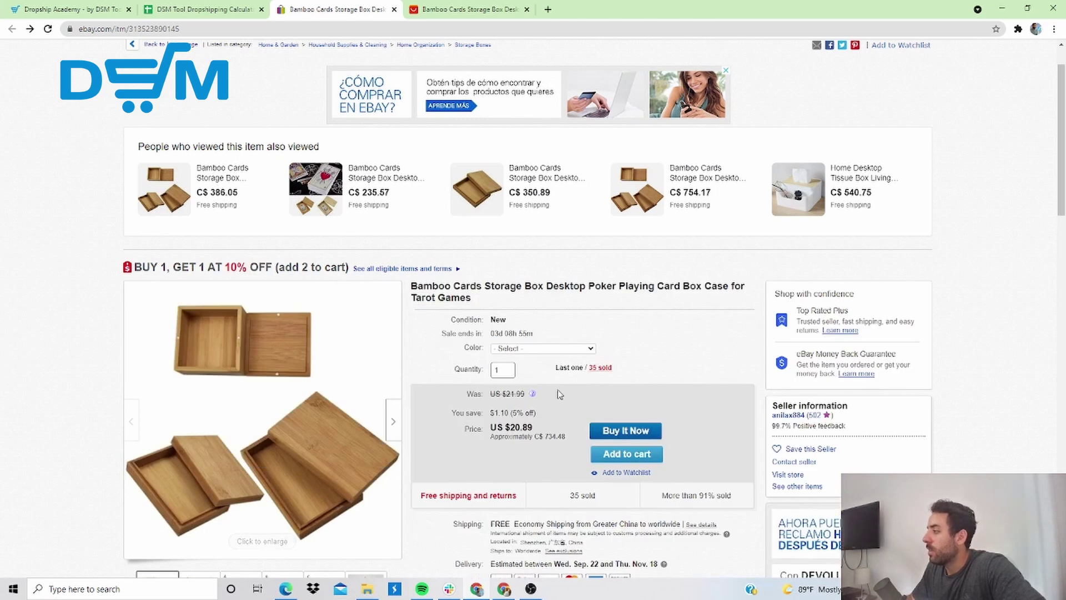
click(470, 9)
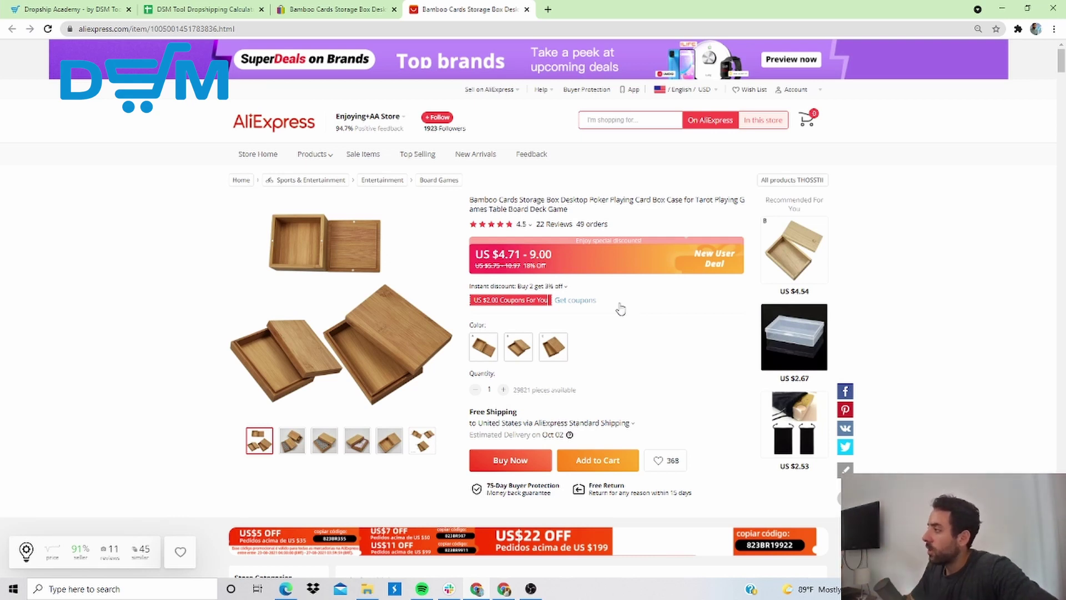
click(298, 5)
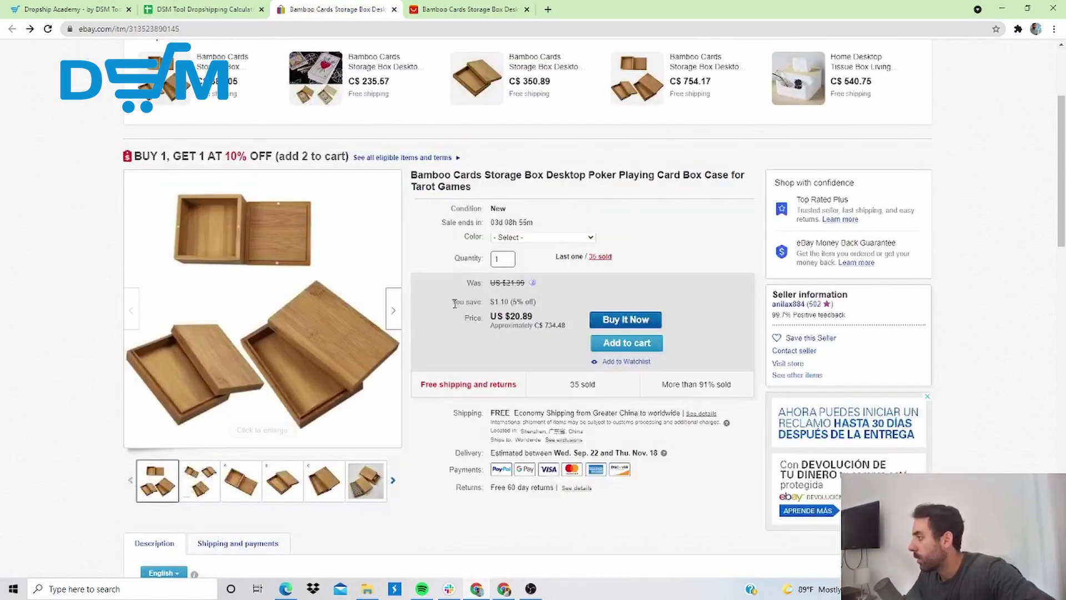
Open the AliExpress product's customer reviews and read the buyers' ratings, comments, color choices and review dates
click(466, 9)
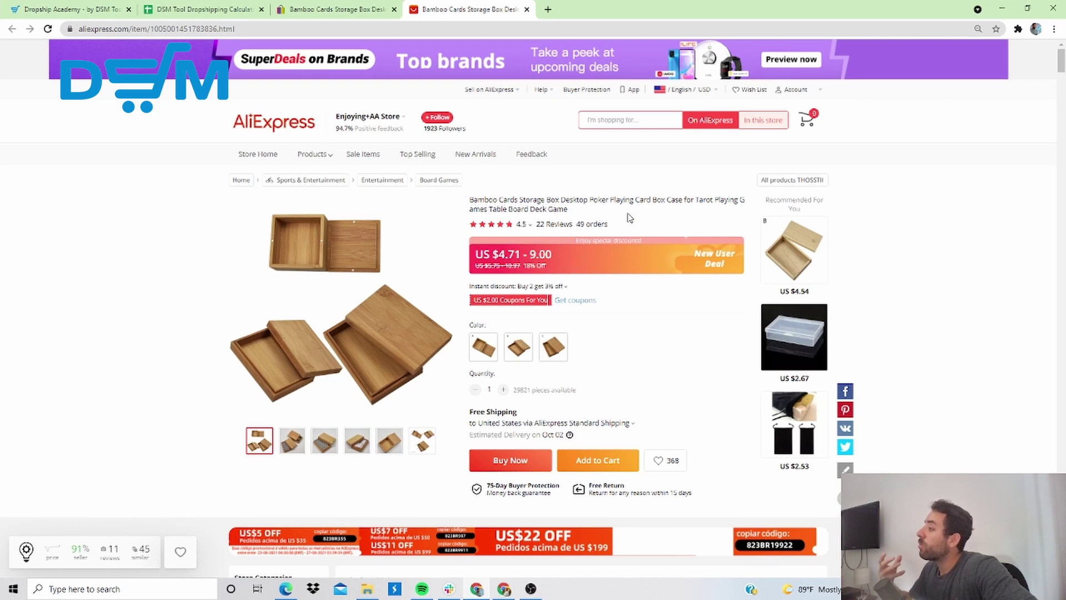
click(552, 225)
scroll(562, 332, down, 1)
scroll(562, 332, down, 1)
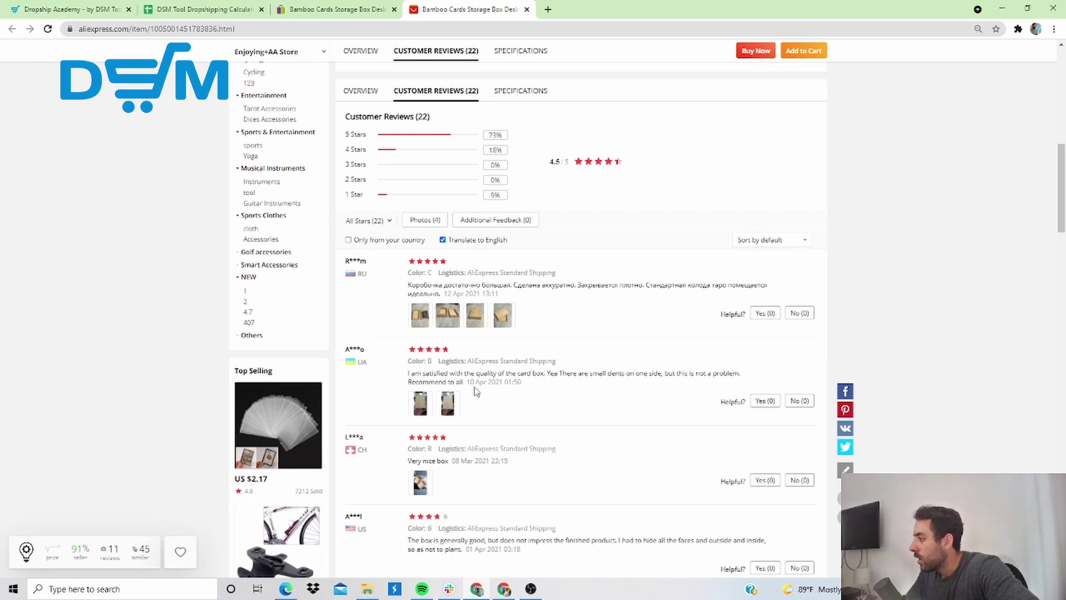
scroll(462, 383, down, 2)
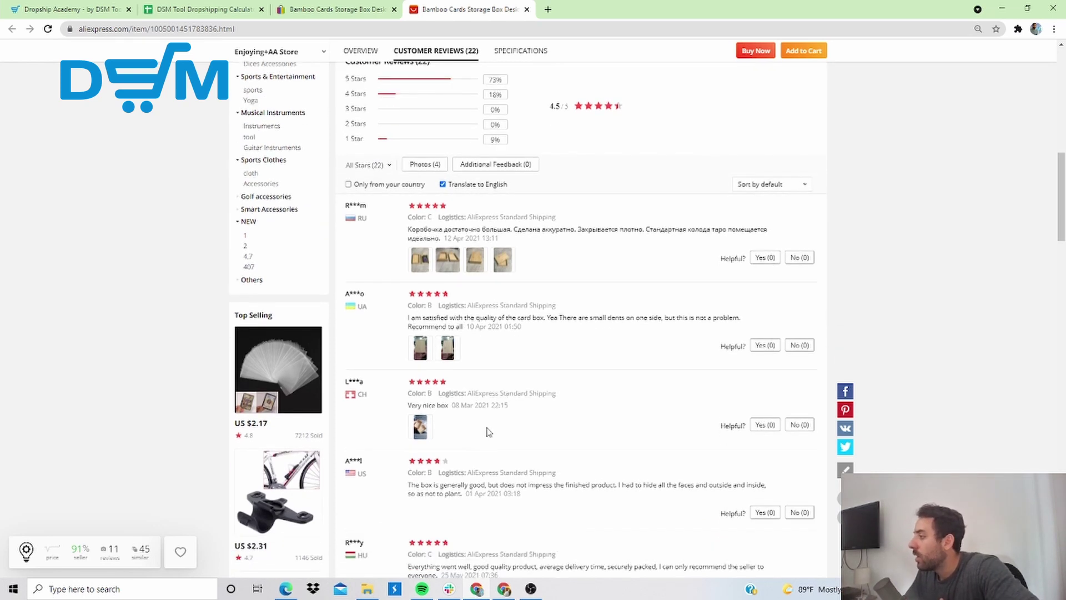
drag(447, 410, 430, 413)
click(431, 413)
scroll(589, 414, down, 4)
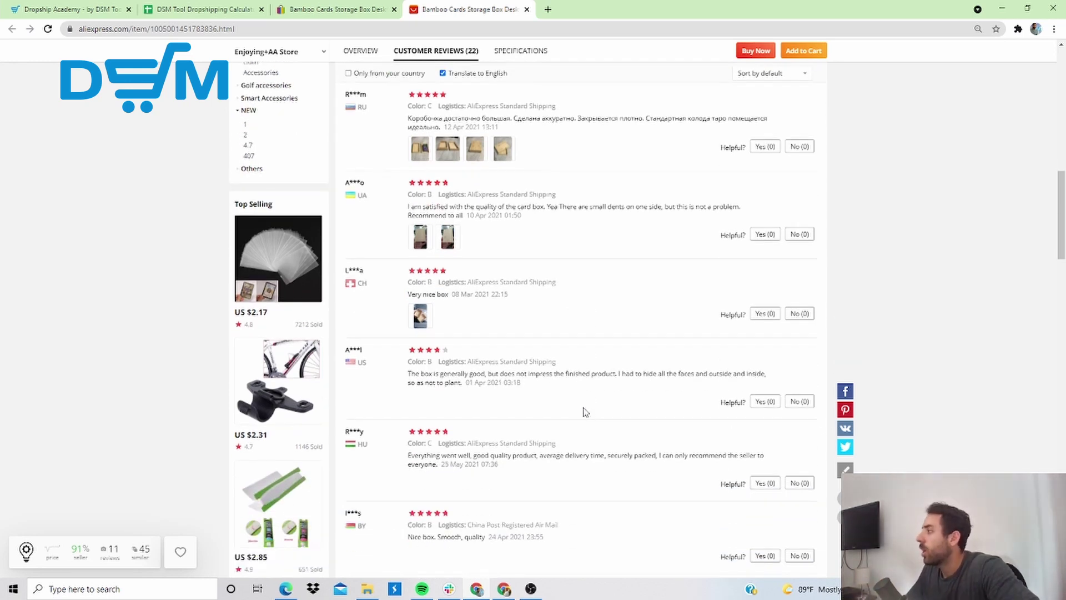
Compare the review star breakdown with the product's overall rating, number of reviews and orders on AliExpress
scroll(587, 414, up, 5)
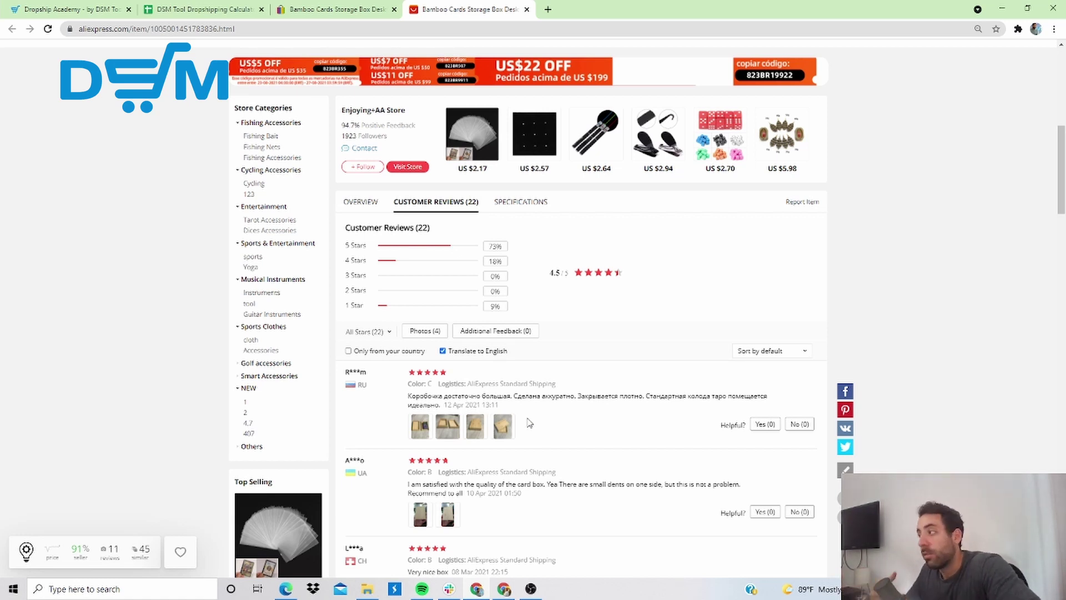
scroll(529, 423, up, 8)
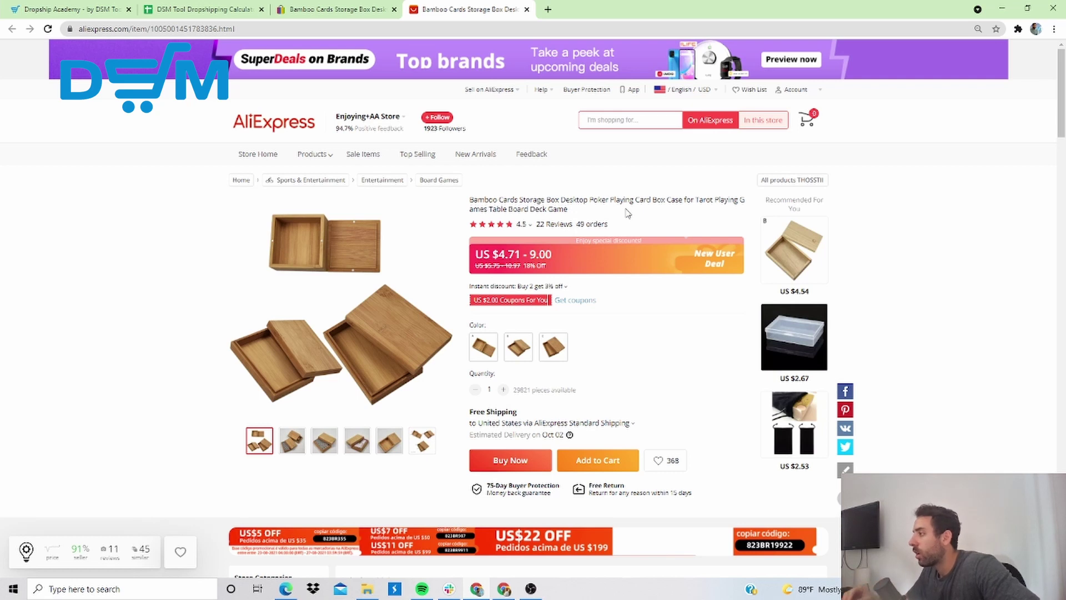
scroll(627, 213, down, 8)
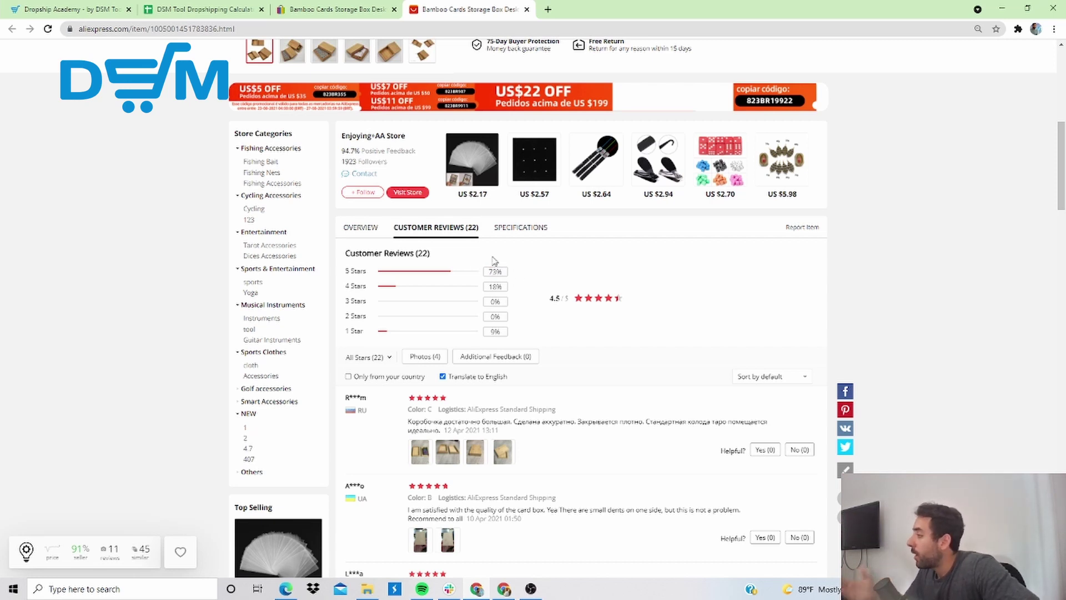
scroll(494, 260, up, 7)
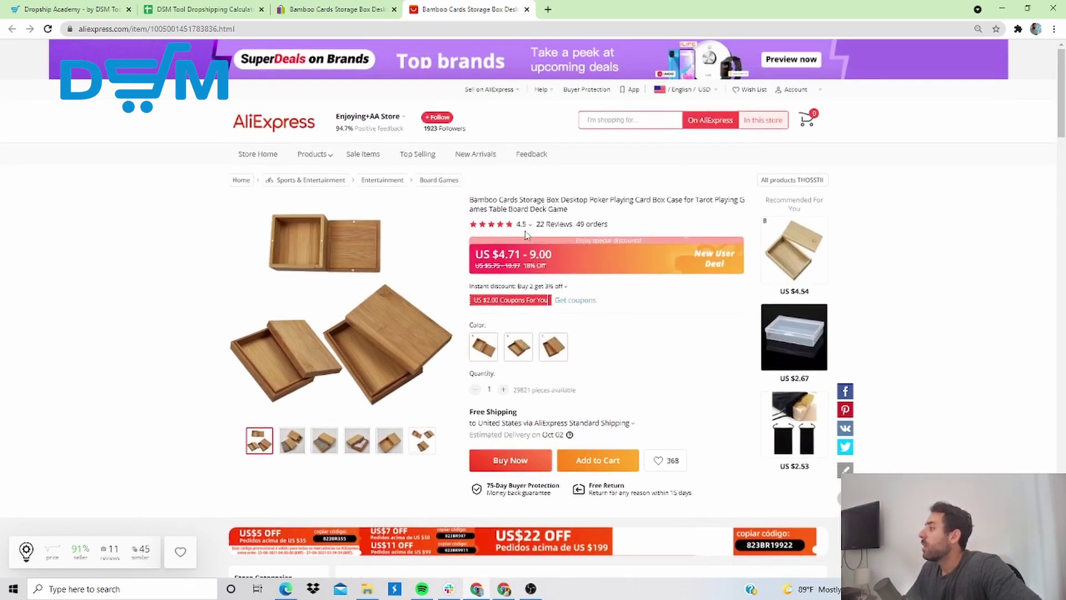
mouse_move(526, 236)
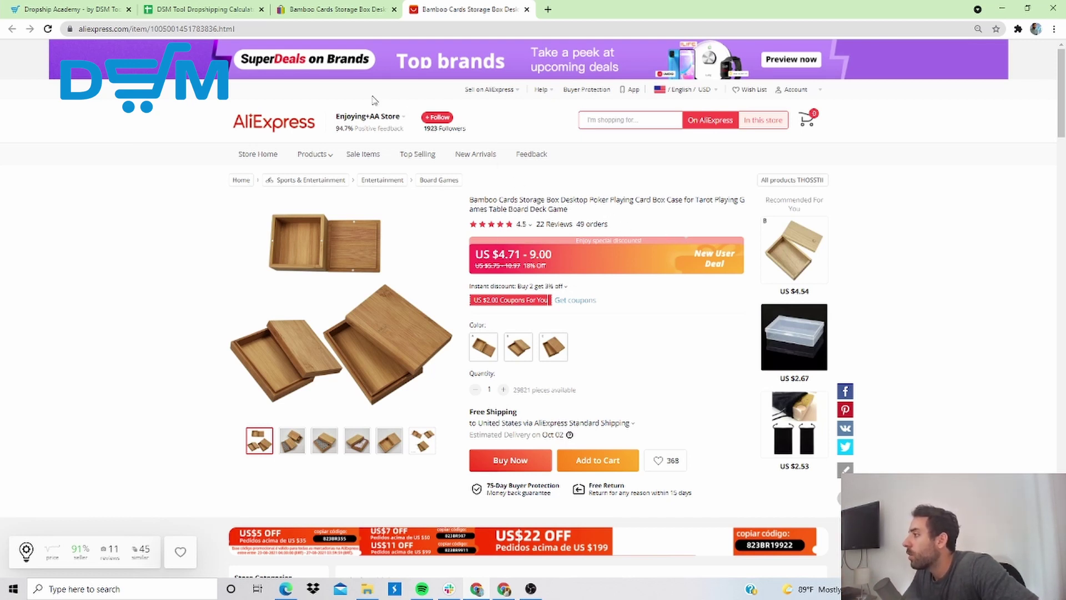
Check the AliExpress store's detailed seller ratings for item as described, communication and shipping speed
mouse_move(374, 125)
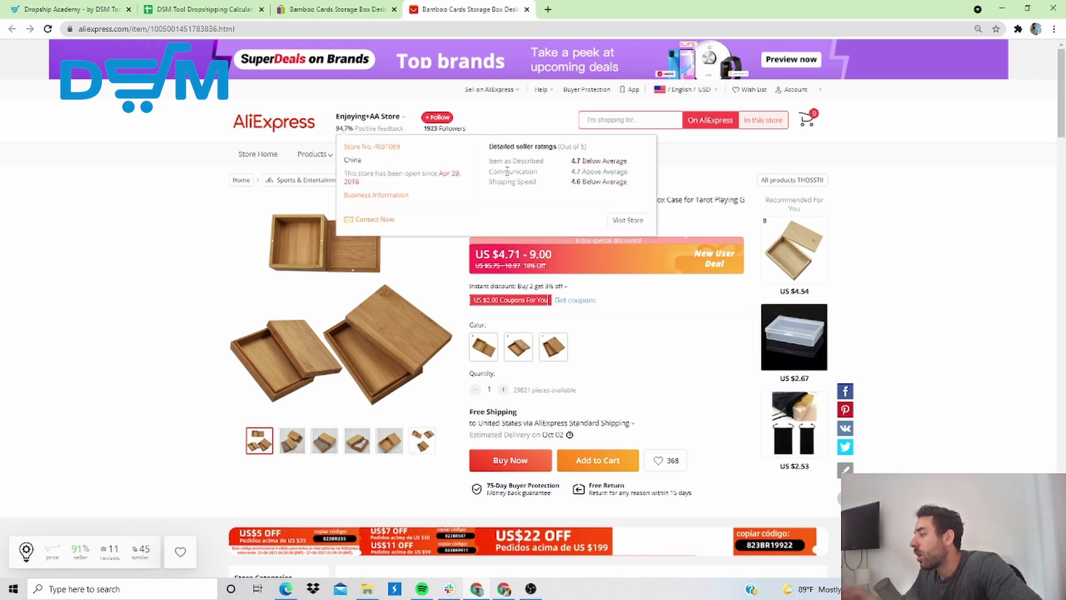
mouse_move(507, 171)
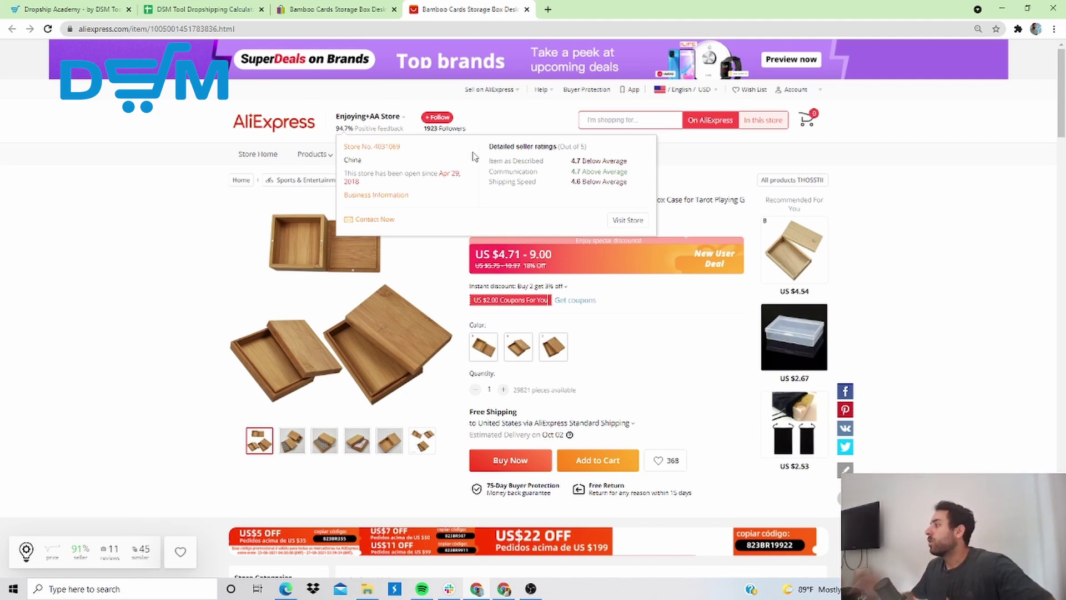
drag(490, 171, 628, 173)
click(638, 177)
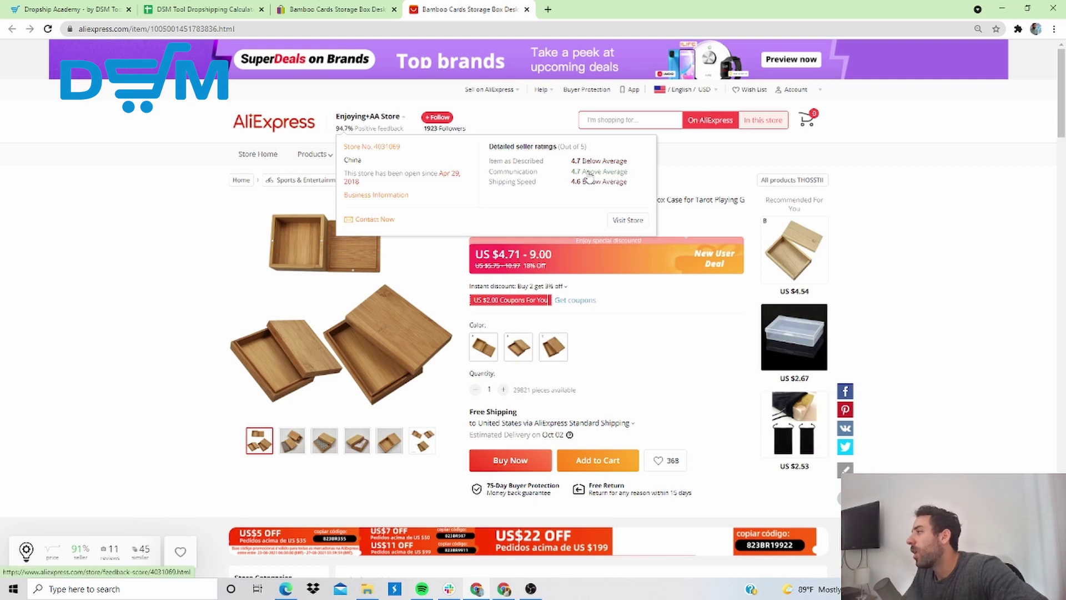
mouse_move(592, 185)
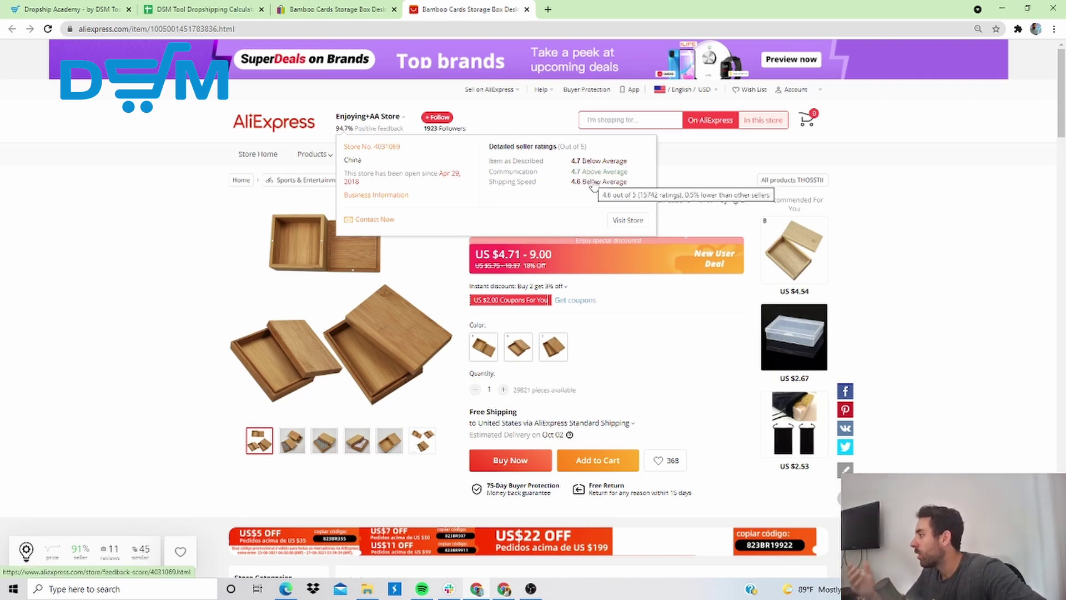
triple_click(555, 162)
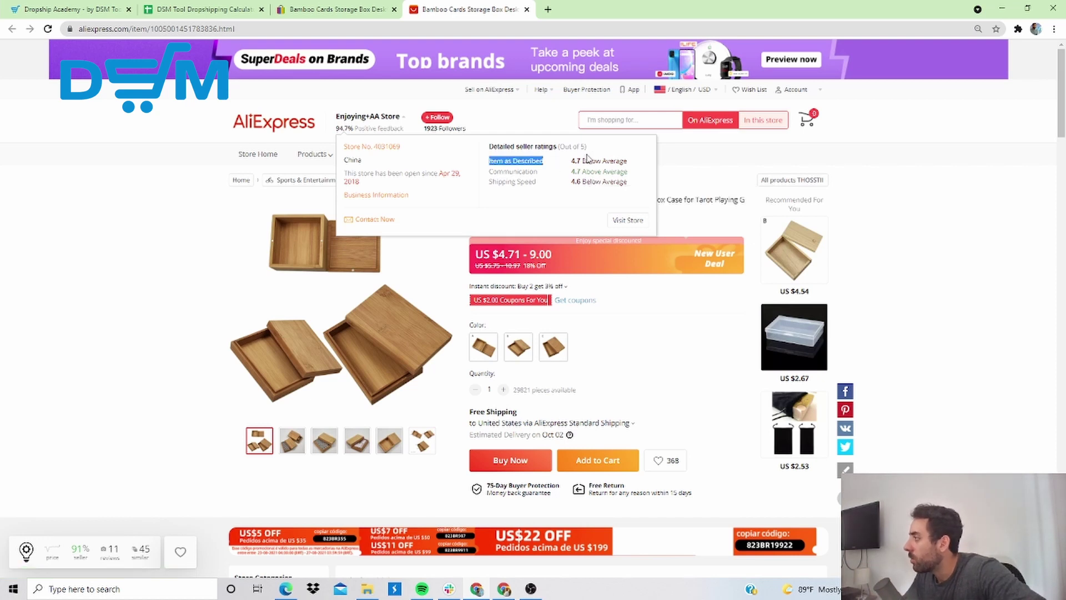
Open the store's feedback page, return to the product, and bring up the detailed seller ratings again
click(577, 164)
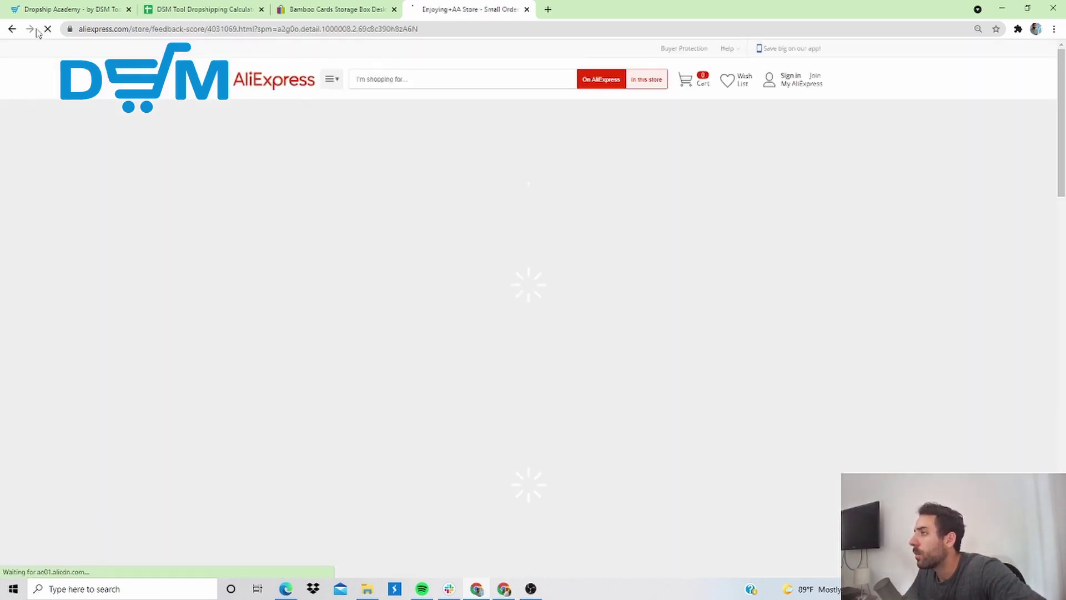
key(alt+Left)
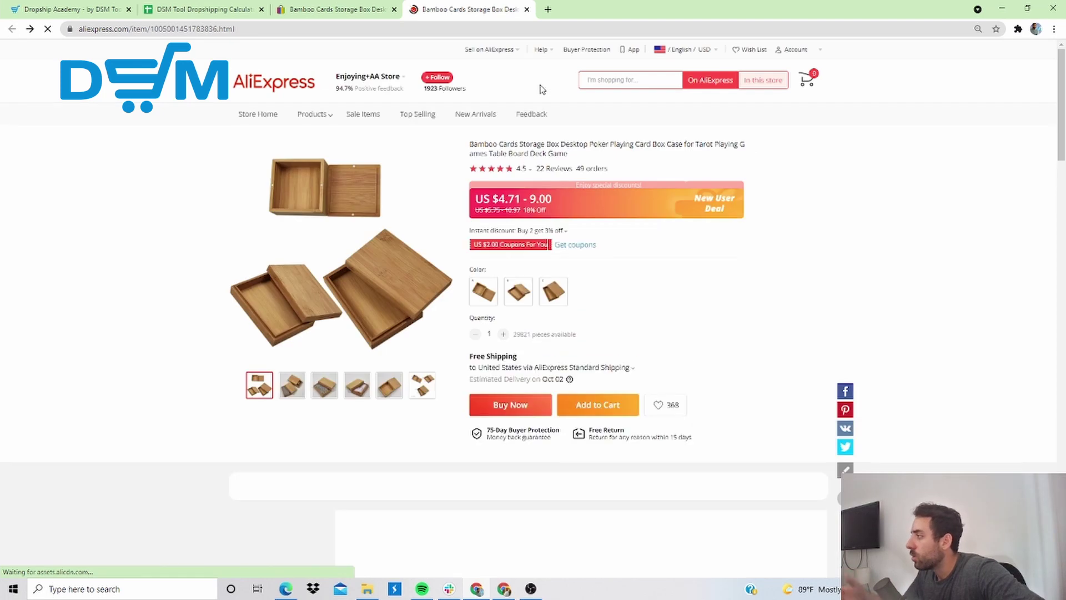
mouse_move(398, 143)
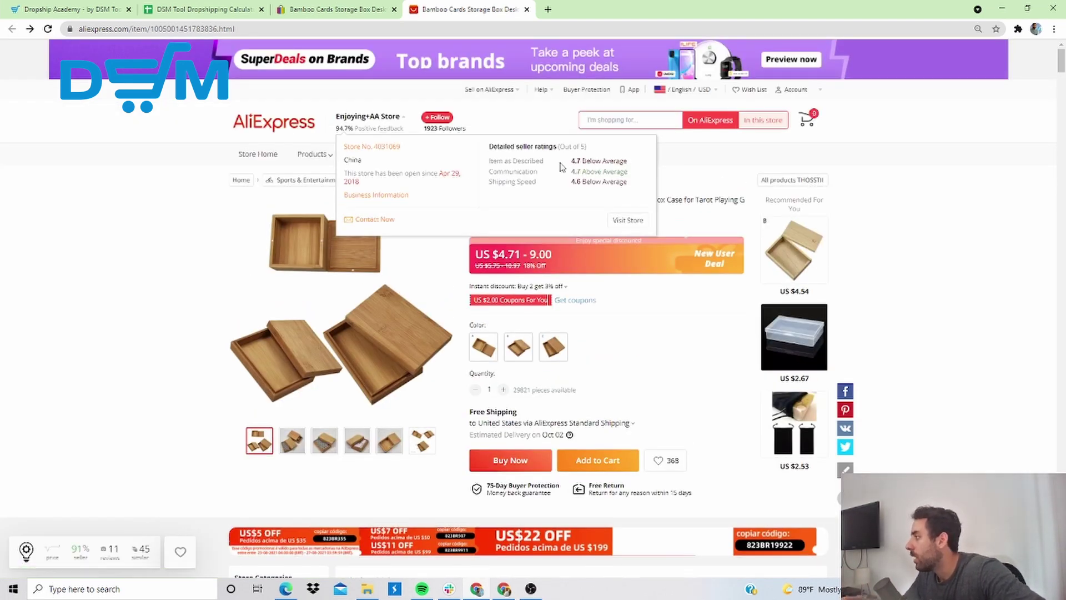
mouse_move(562, 167)
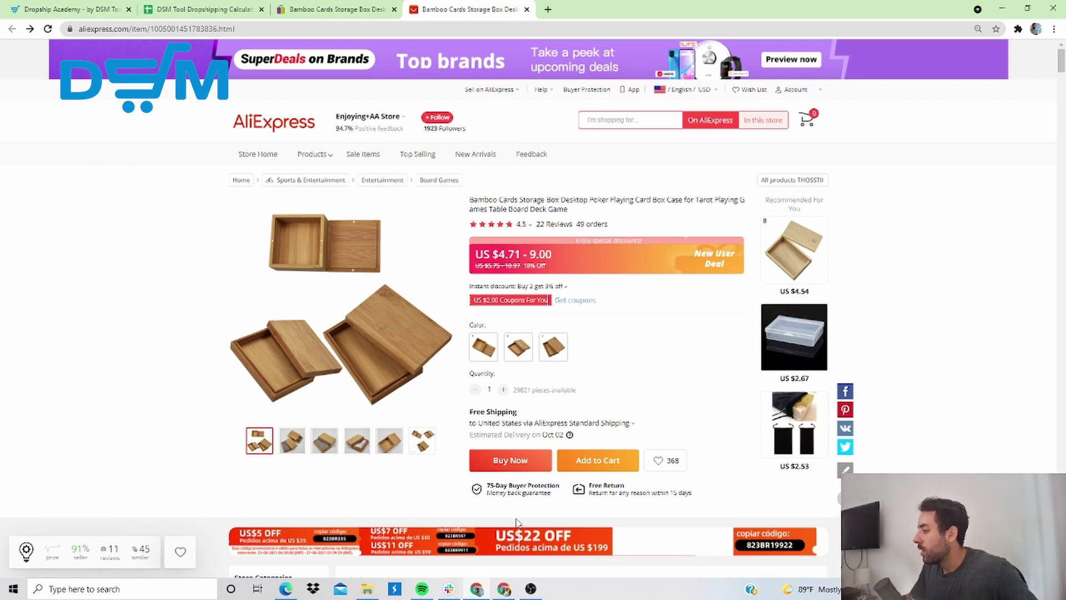
Check the AliExpress price range and the individual prices of the bamboo box's color options A, B and C
scroll(617, 413, down, 2)
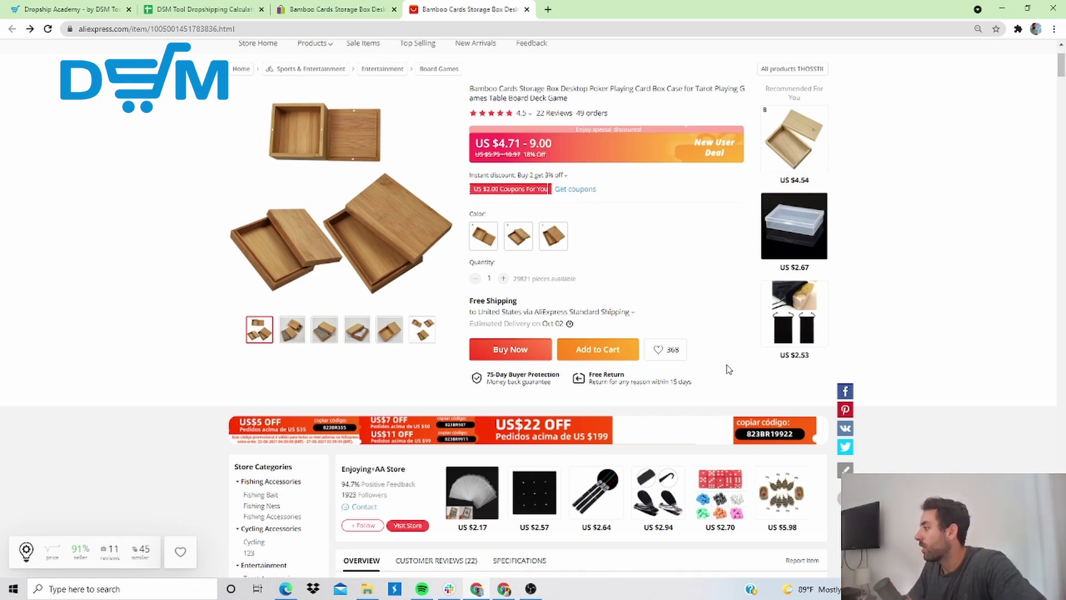
scroll(729, 369, up, 2)
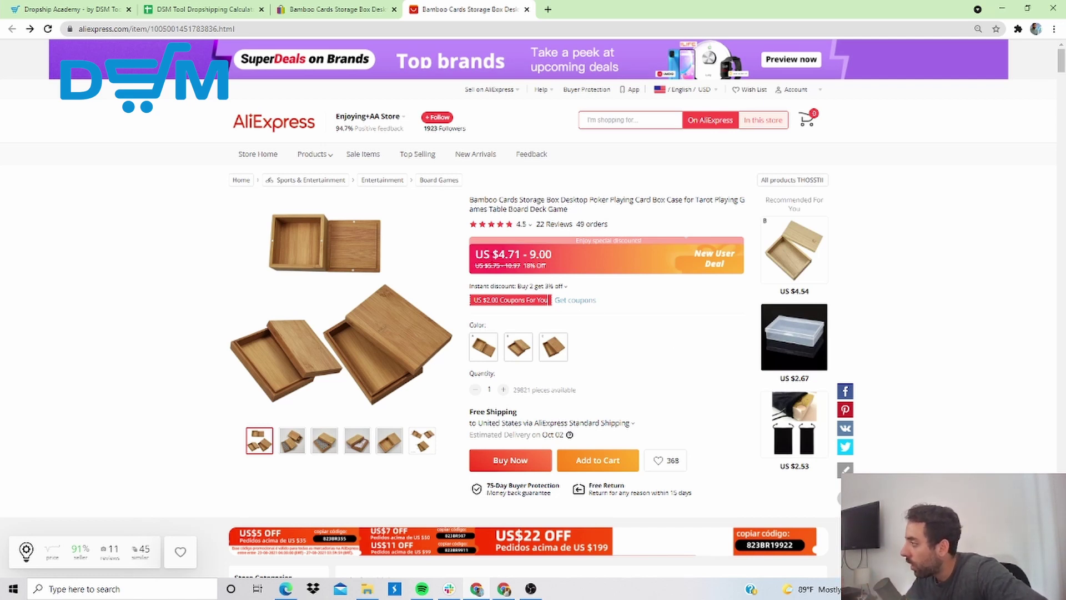
drag(501, 253, 552, 254)
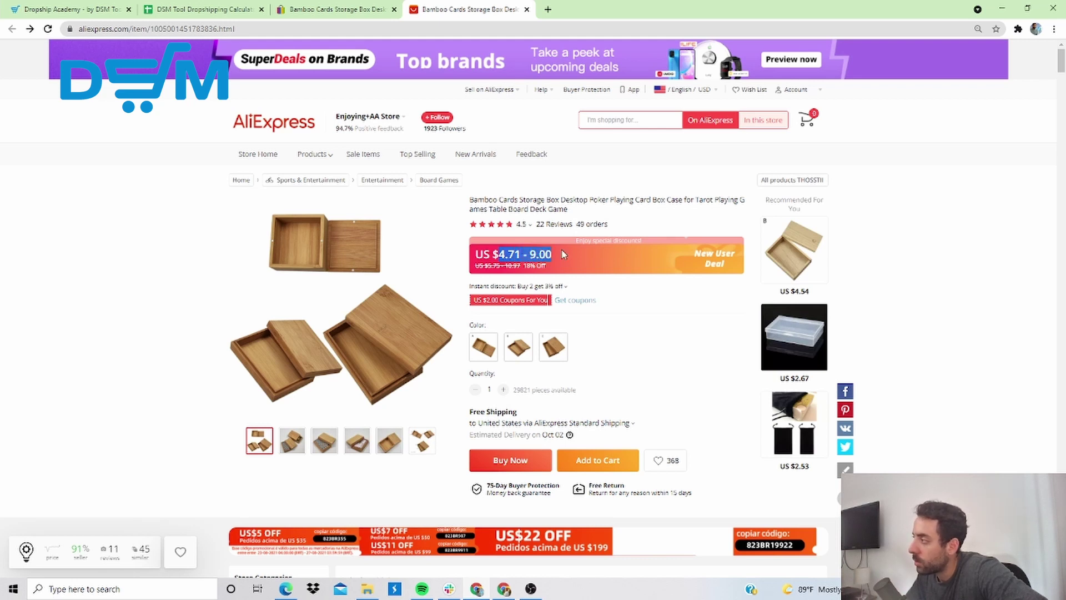
click(639, 319)
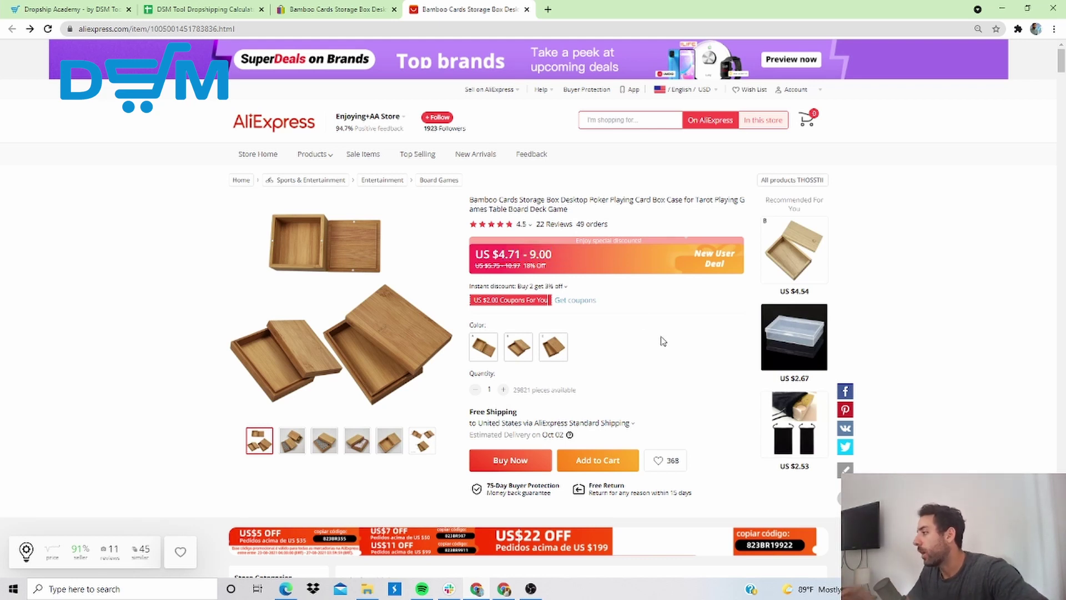
click(483, 346)
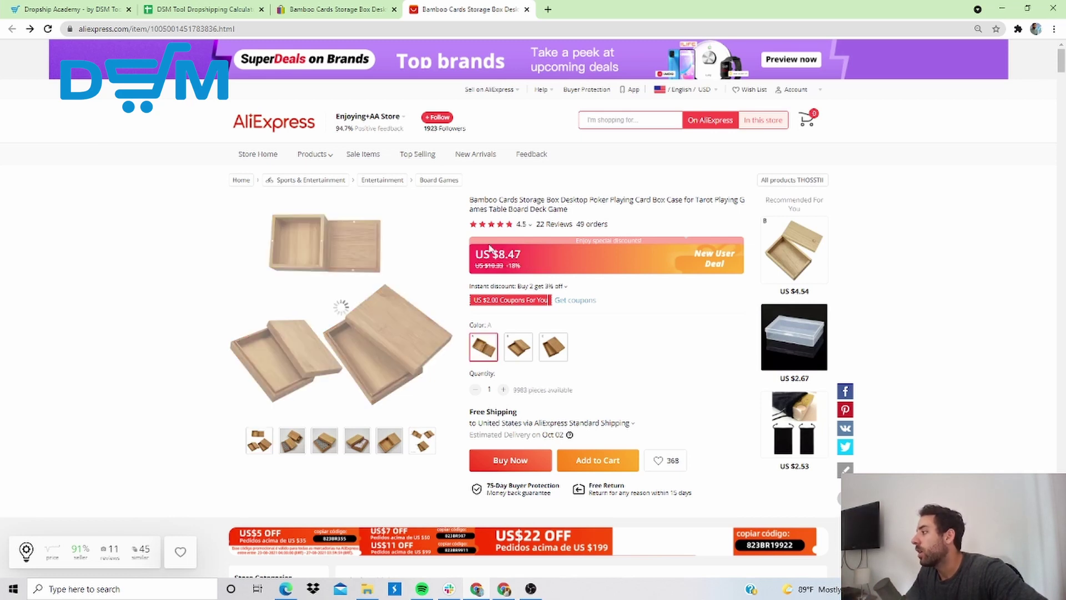
click(518, 347)
click(553, 347)
click(483, 346)
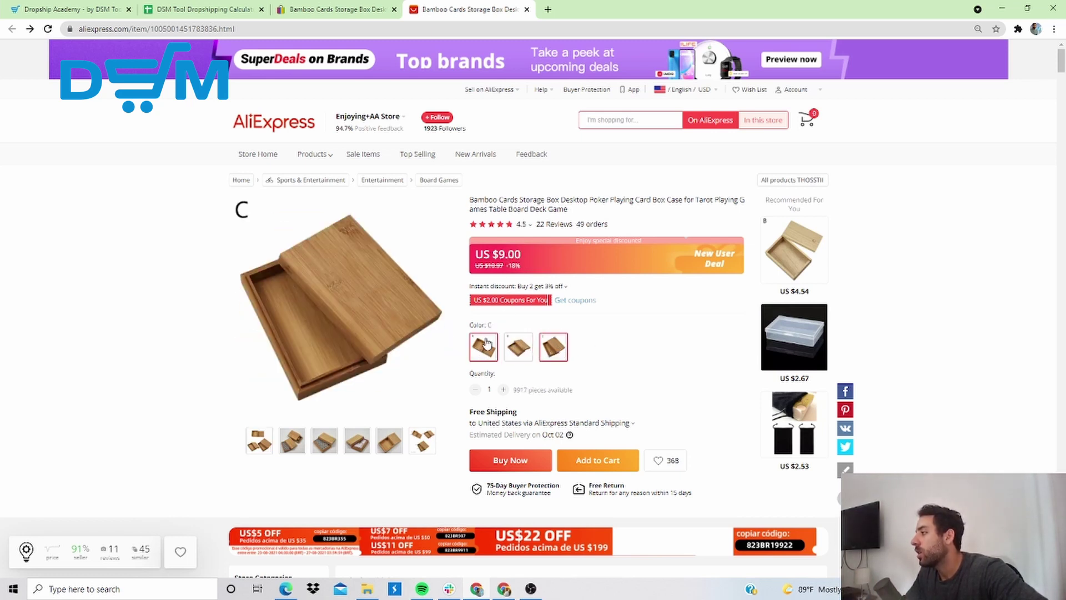
Select color C on the matching eBay listing to check that variation's price
click(381, 6)
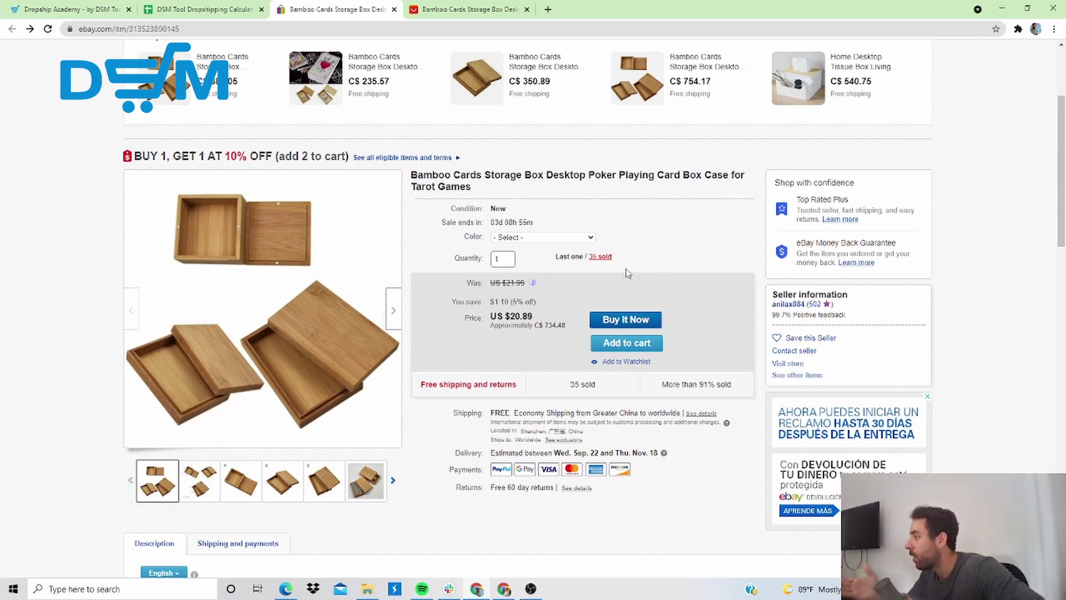
click(585, 239)
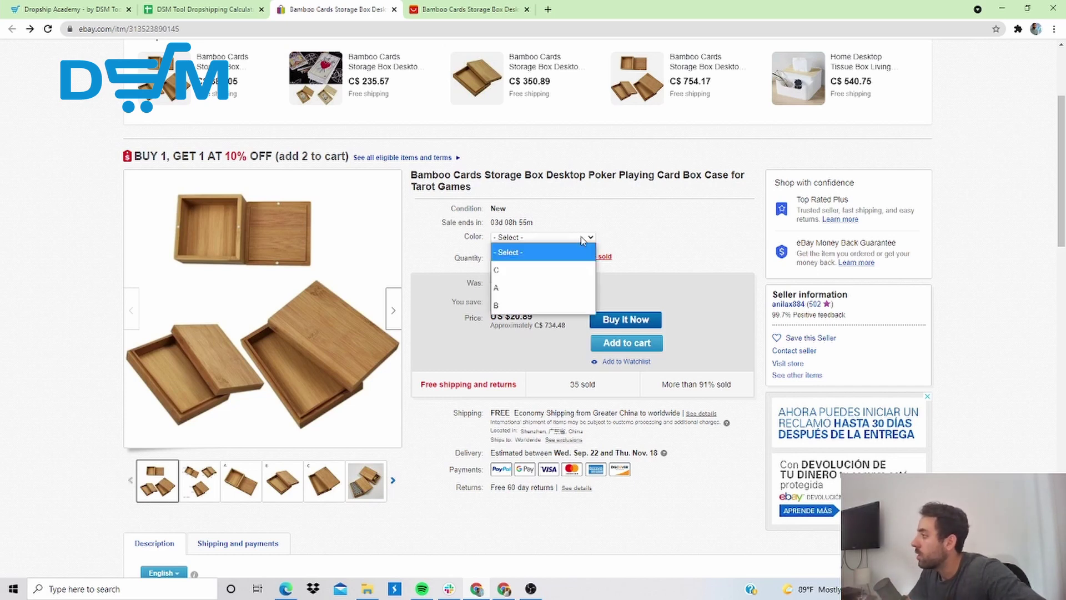
click(500, 277)
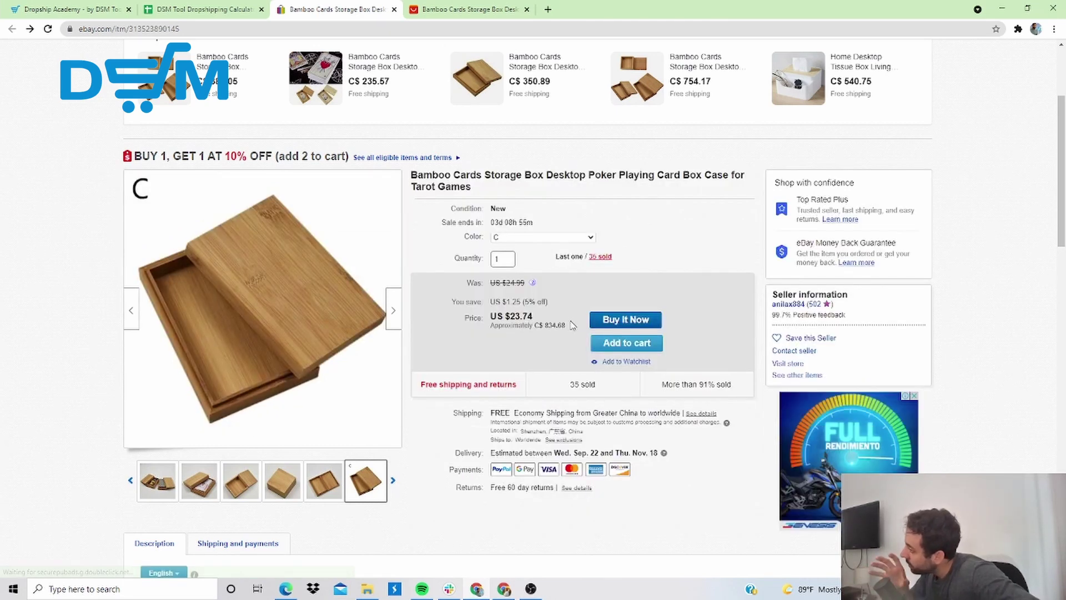
Select color B on the AliExpress product and compare its cost with the eBay listing
click(469, 9)
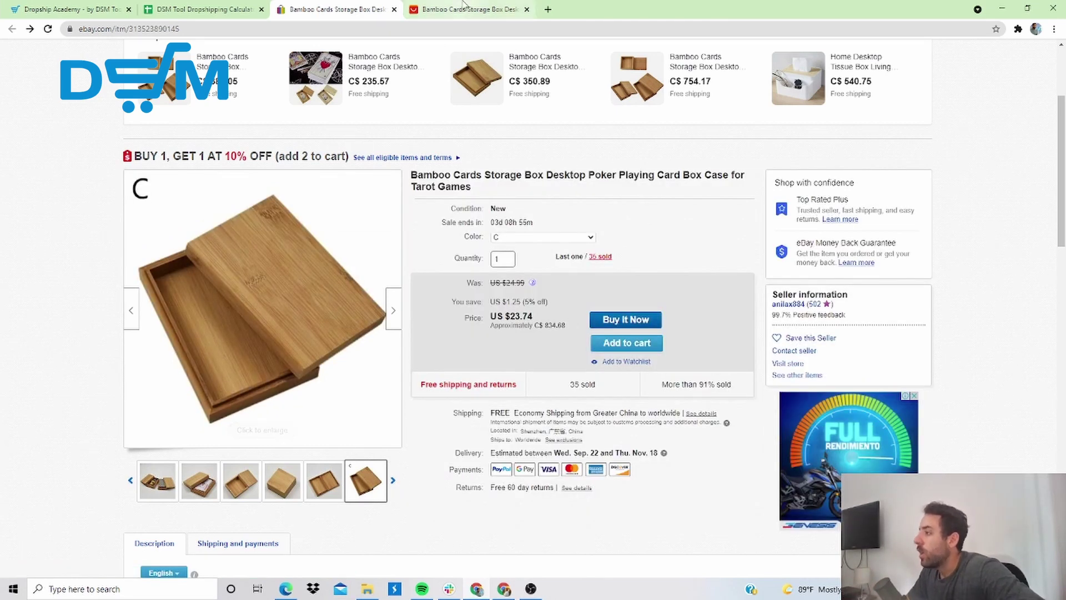
click(521, 351)
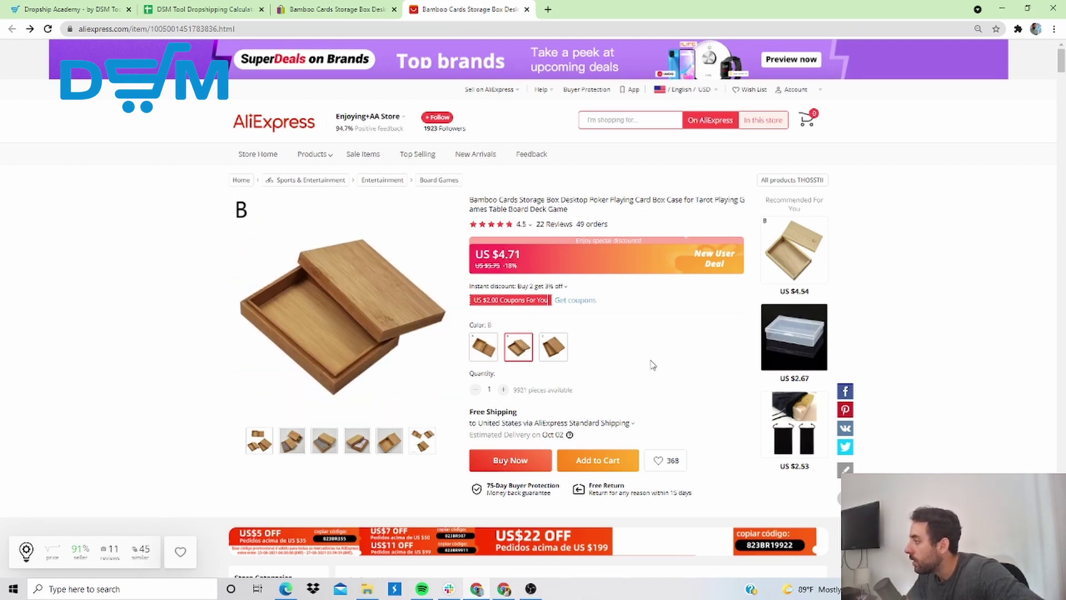
click(333, 8)
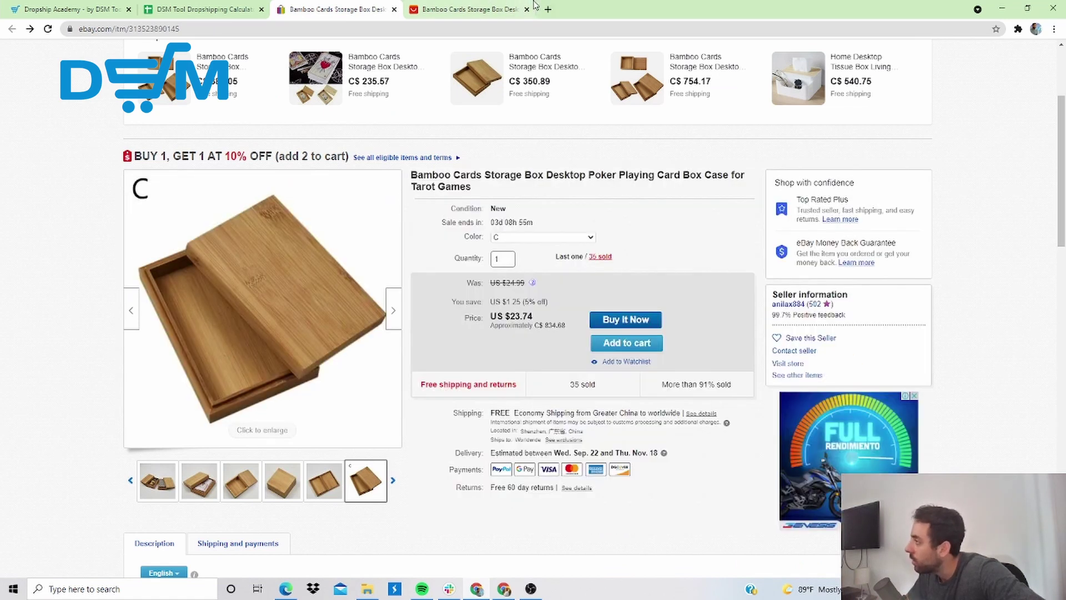
Review the AliExpress shipping methods to the United States and apply AliExpress Standard Shipping
click(487, 7)
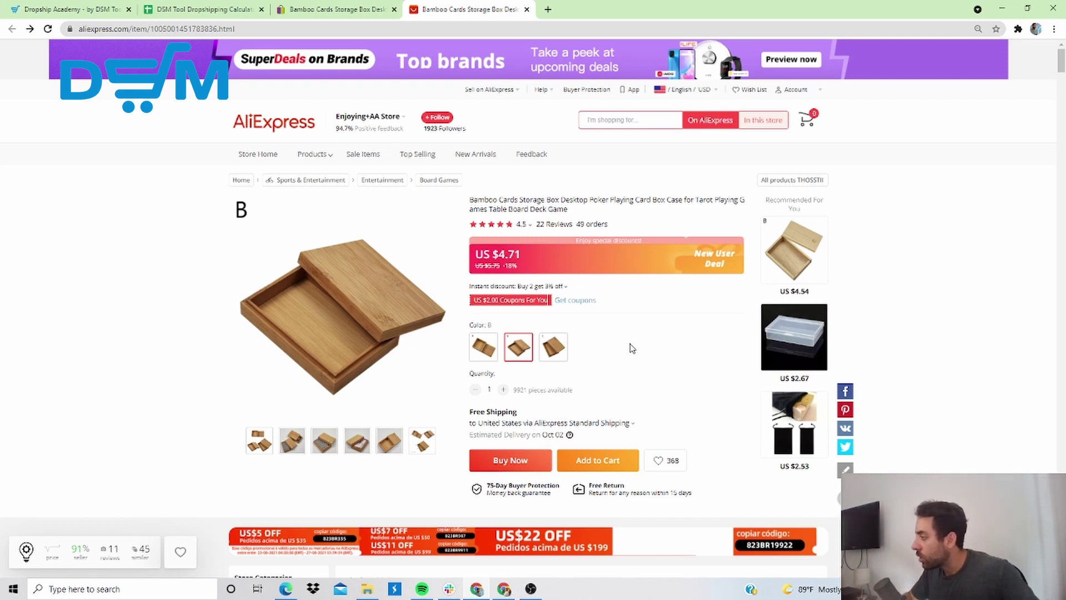
click(610, 423)
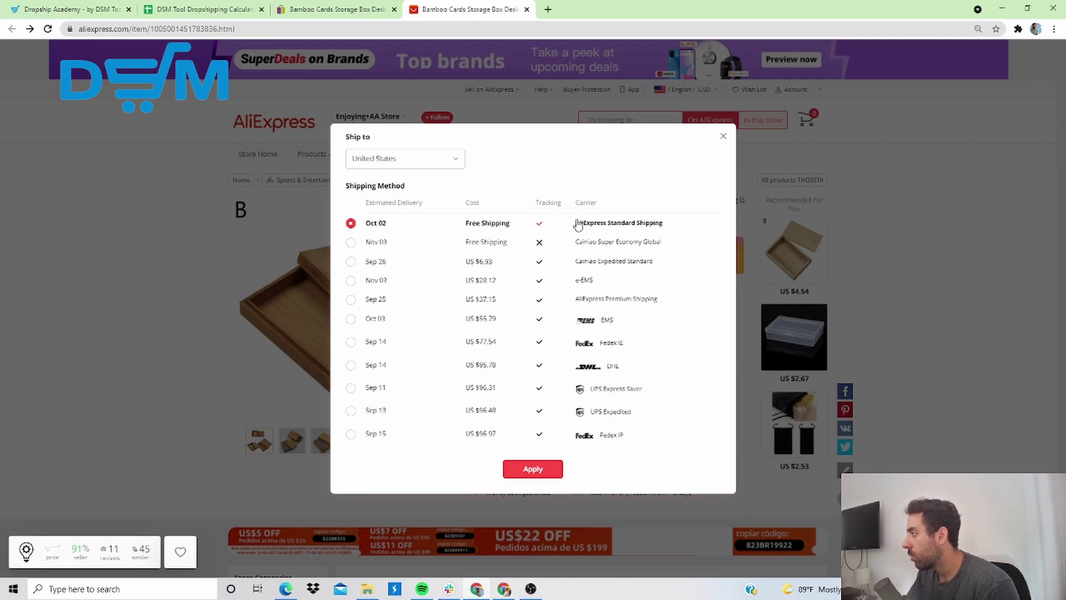
click(522, 470)
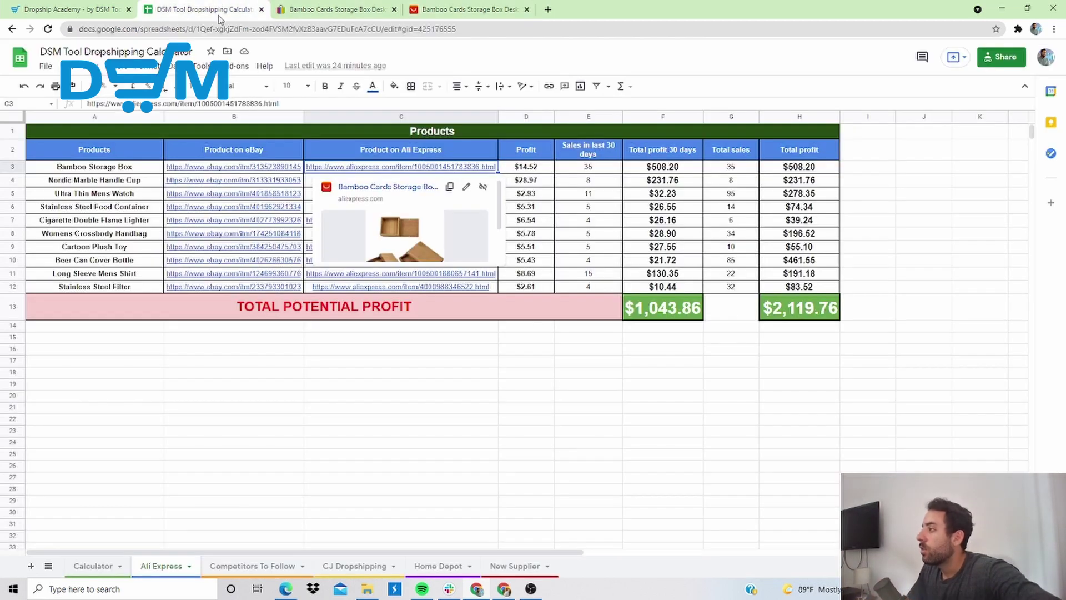
On the Calculator sheet, enter 23.74 as the eBay price, taken from the bamboo box's eBay listing
click(201, 9)
click(93, 567)
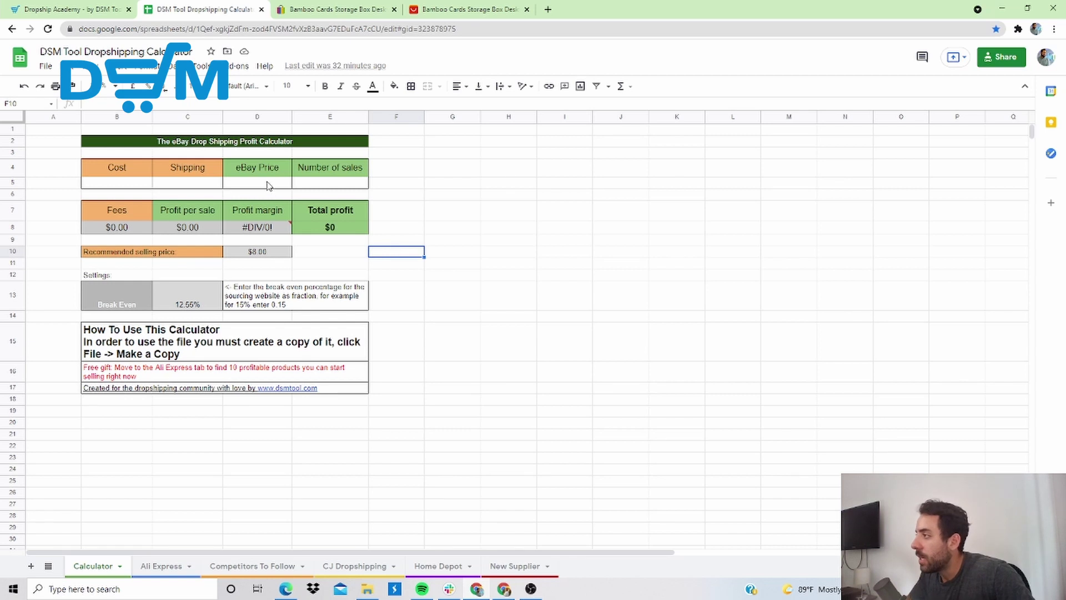
click(267, 183)
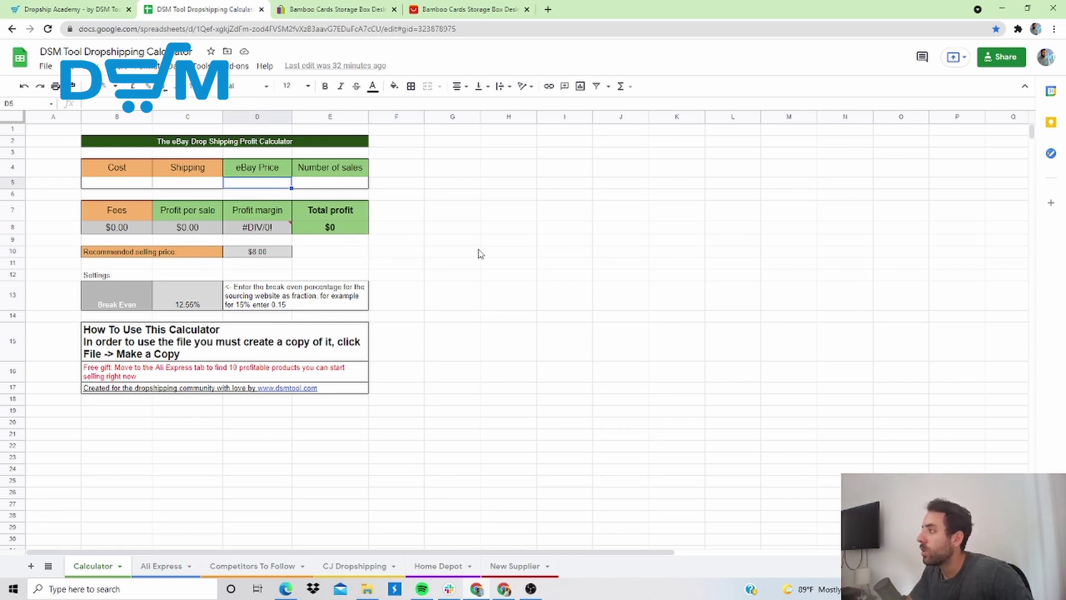
click(358, 7)
drag(545, 322, 492, 316)
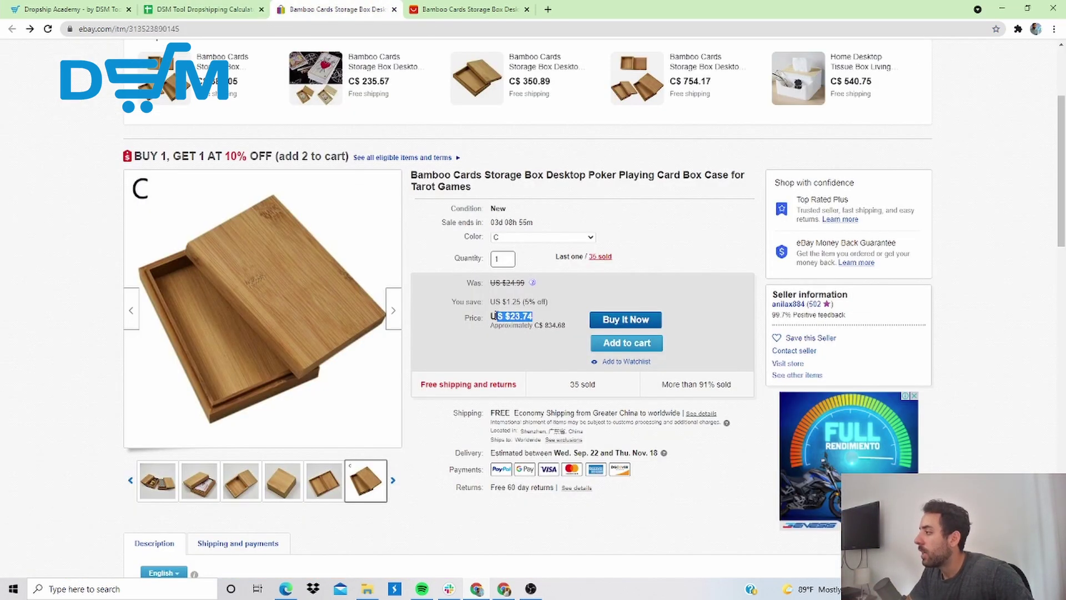
click(490, 316)
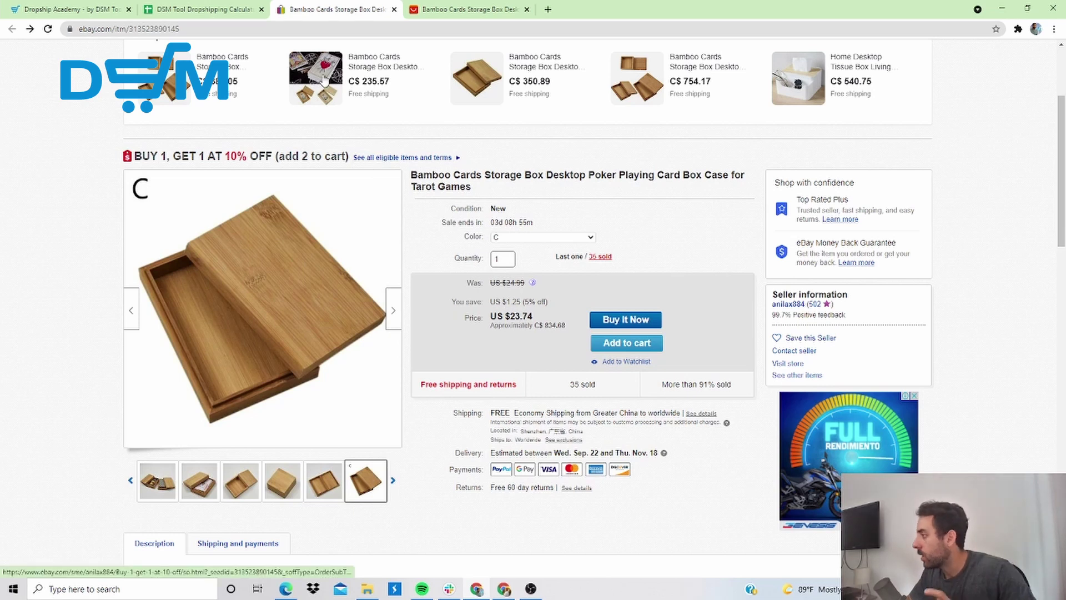
click(199, 8)
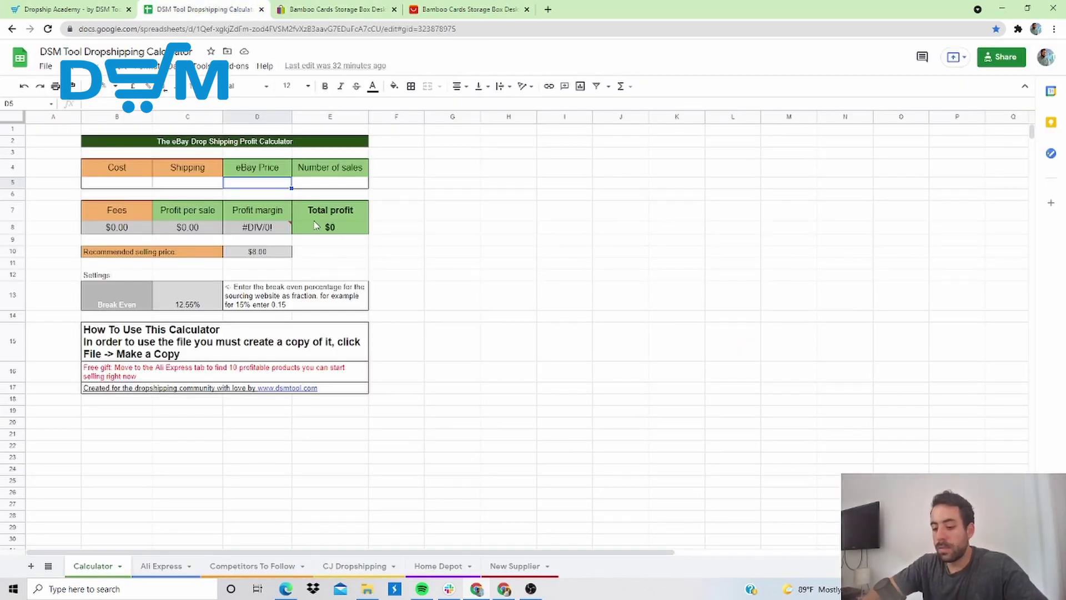
text(3)
text(3.74)
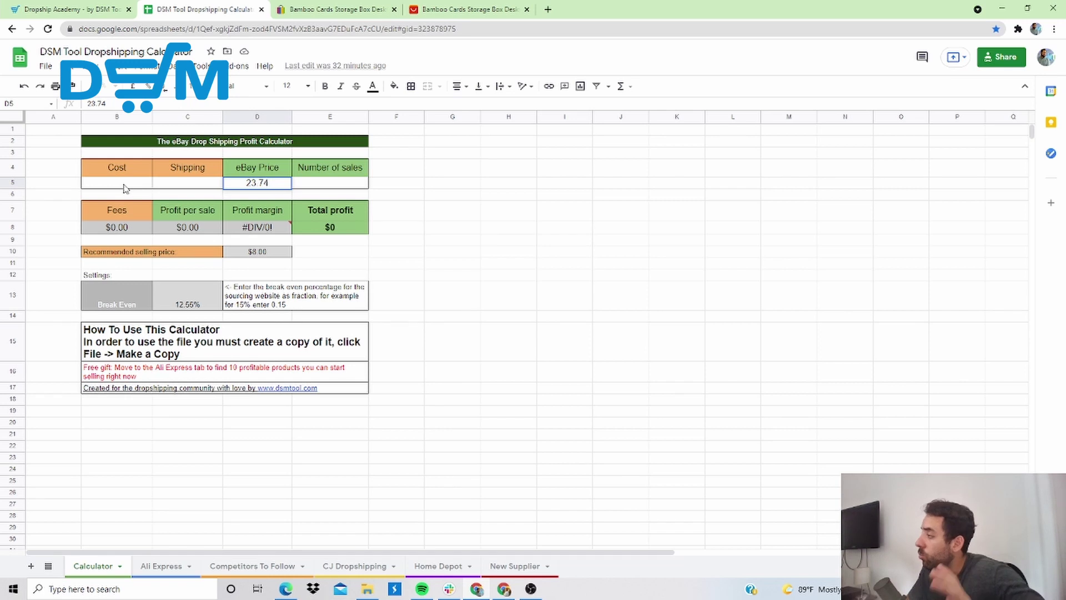
Check the color B price on AliExpress and enter 4.71 as the calculator's cost
click(469, 9)
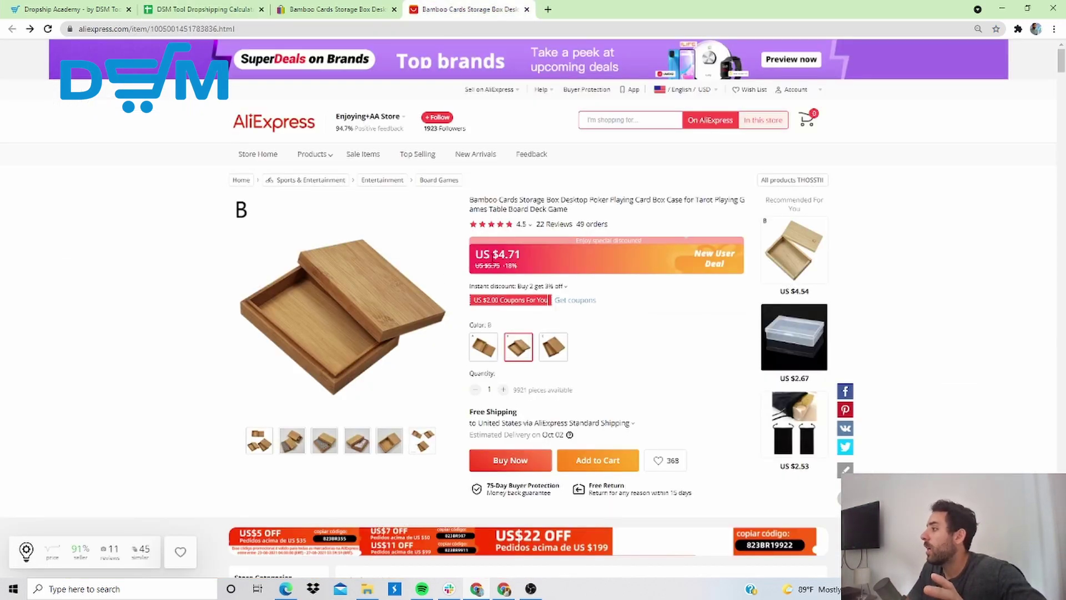
click(227, 7)
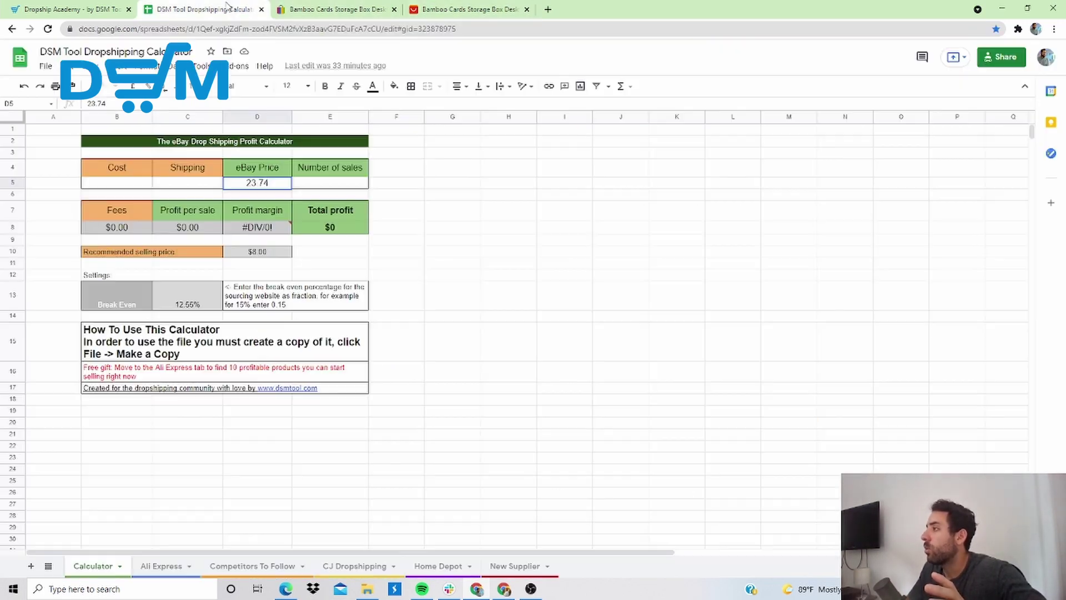
click(143, 184)
text(4.71)
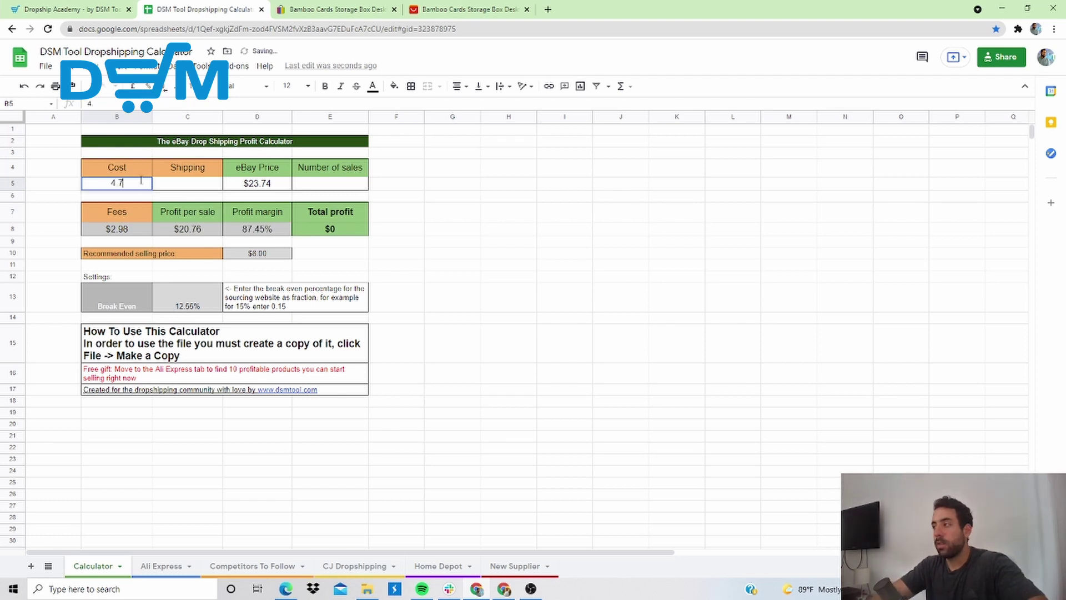
Check the AliExpress shipping methods for the product and enter 0 as the calculator's shipping cost
click(469, 9)
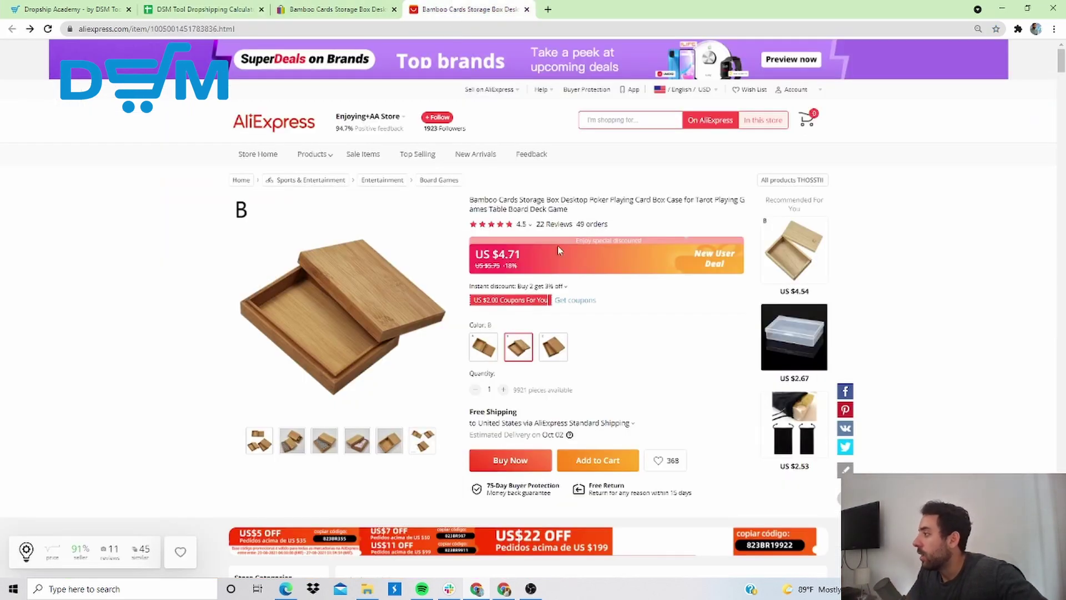
click(614, 423)
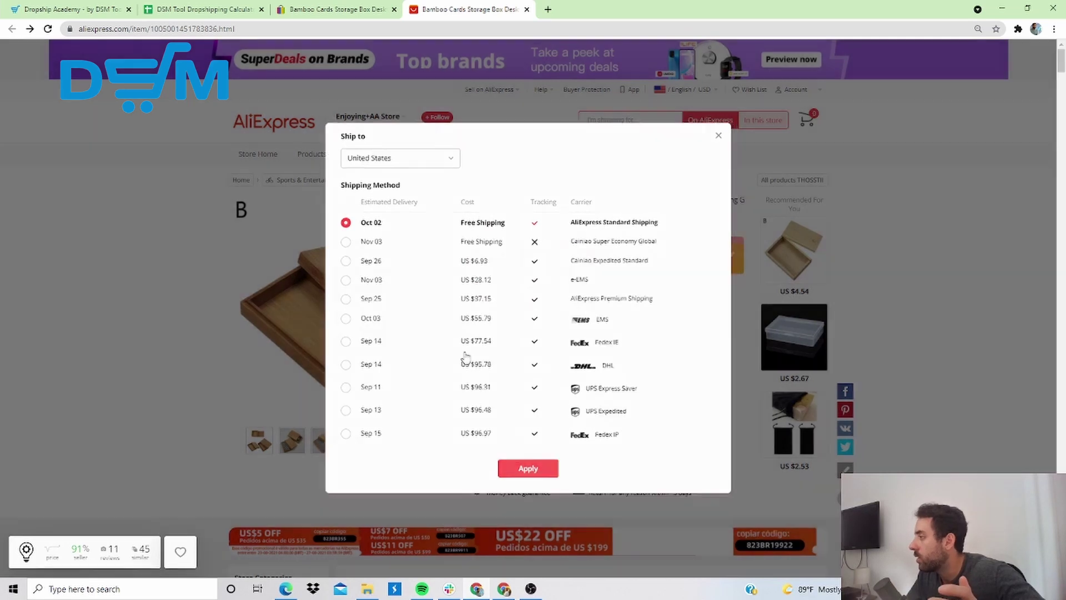
click(203, 10)
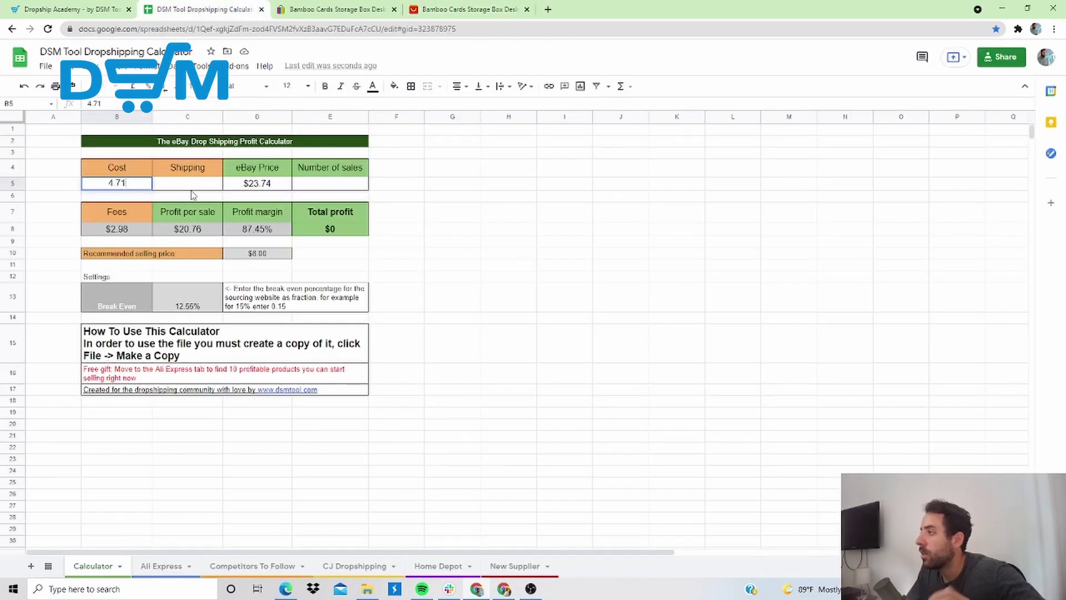
click(193, 186)
text(0)
click(508, 229)
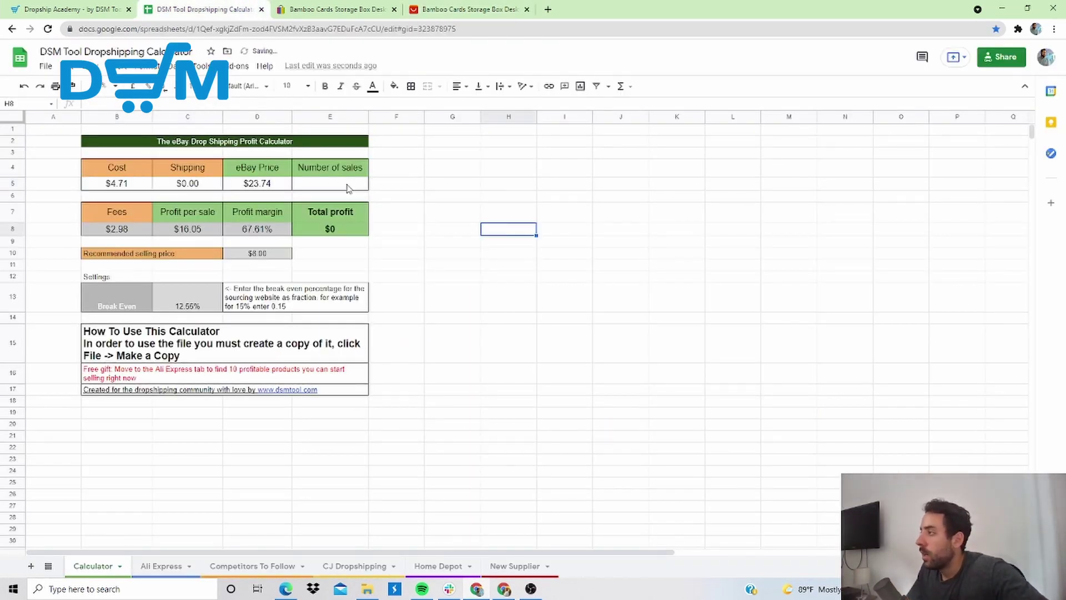
Set the calculator's number of sales to 35
click(329, 183)
text(35)
key(Return)
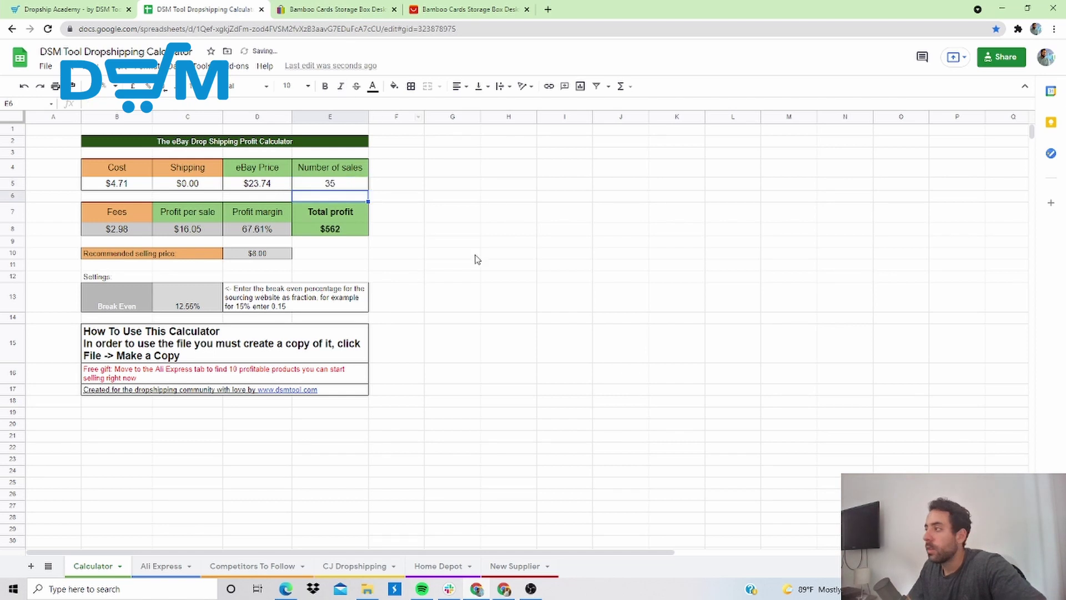
click(437, 281)
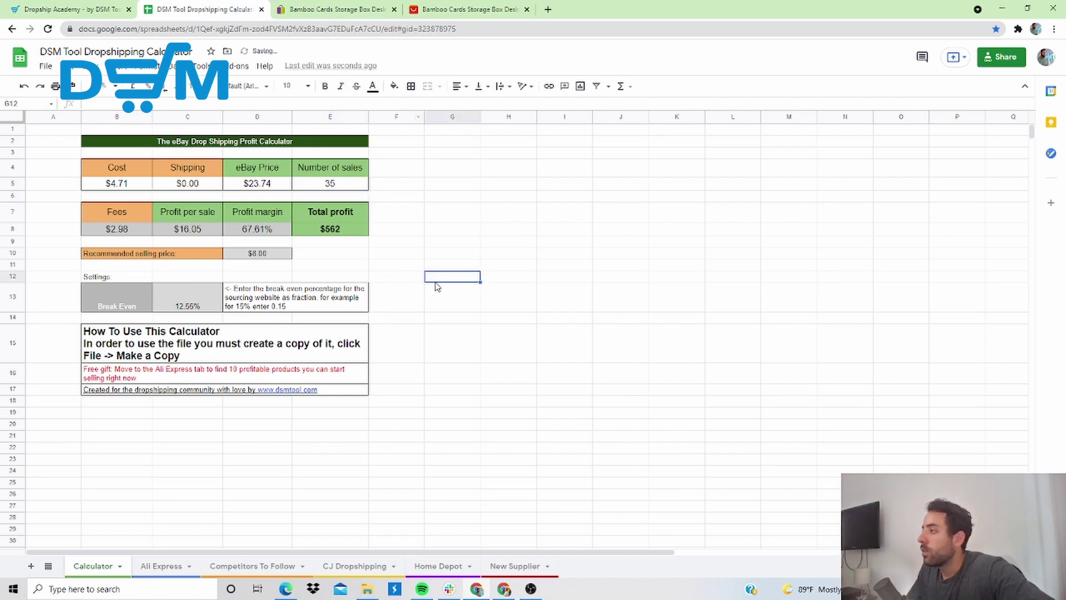
Review the calculated profit per sale, profit margin and fees for the bamboo box
click(180, 231)
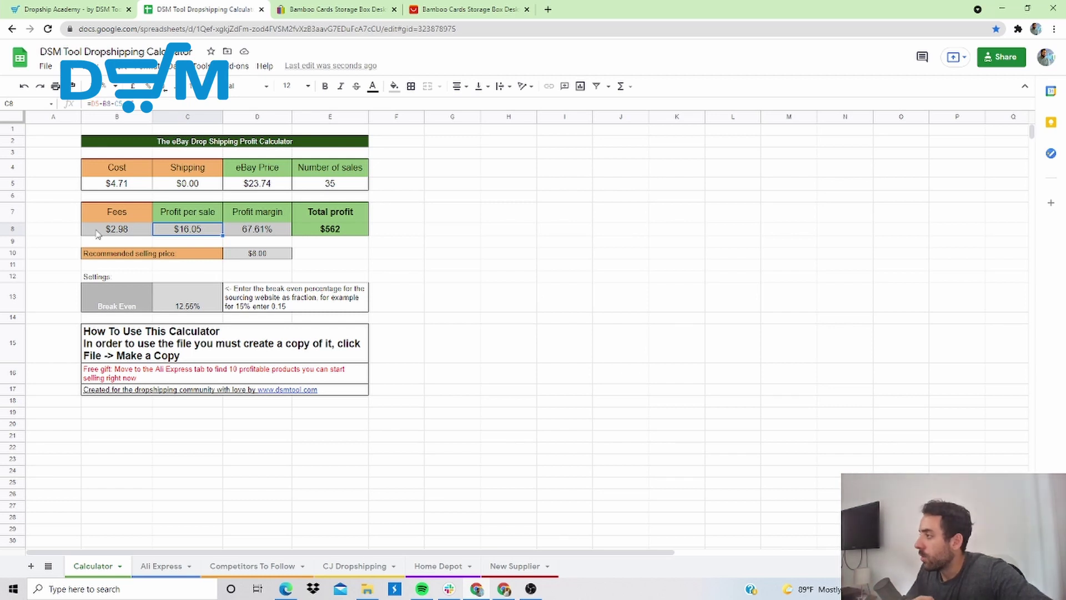
click(258, 232)
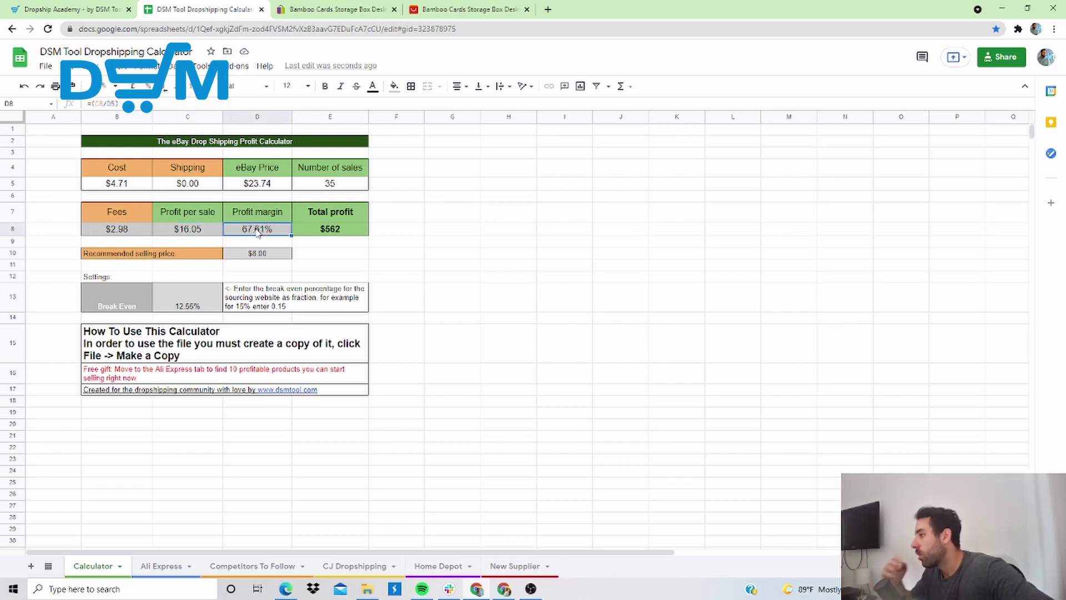
click(132, 232)
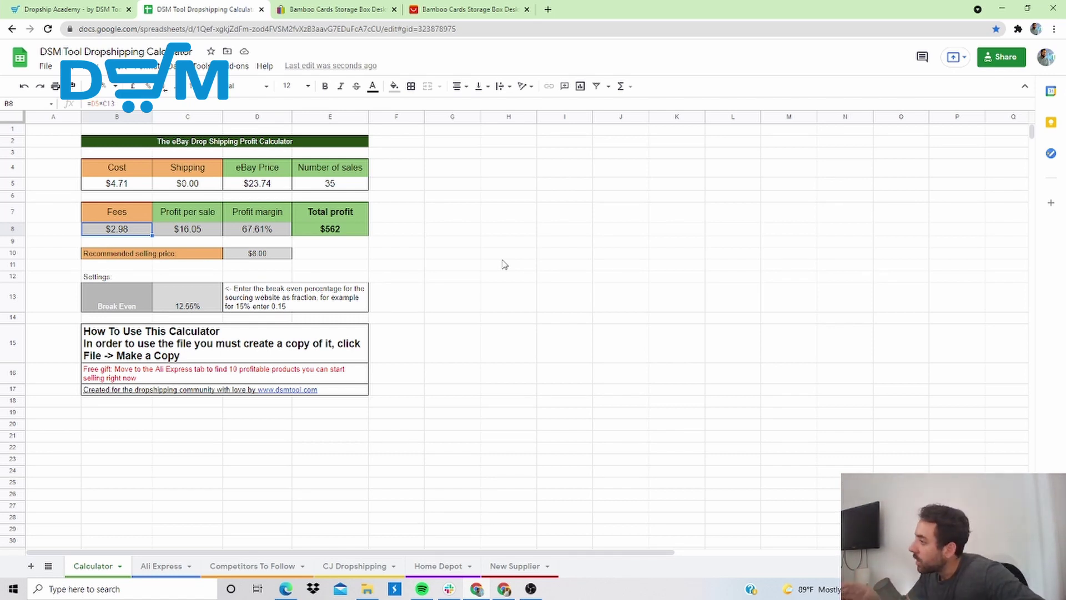
Set the calculator's Break Even percentage to 0.14 and check the effect on the profit per sale
click(197, 308)
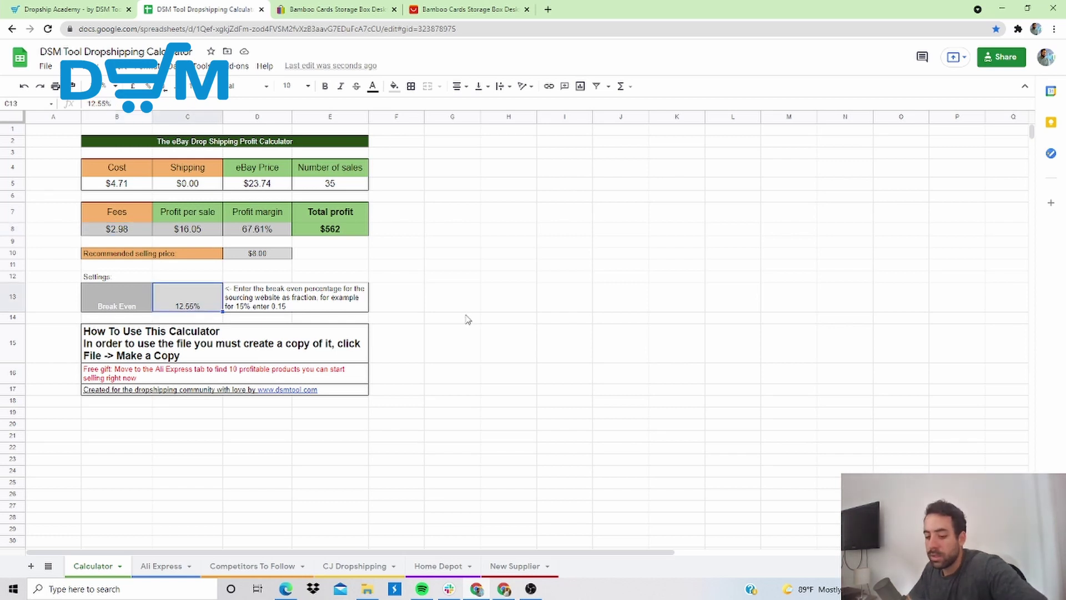
text(0.14)
key(Return)
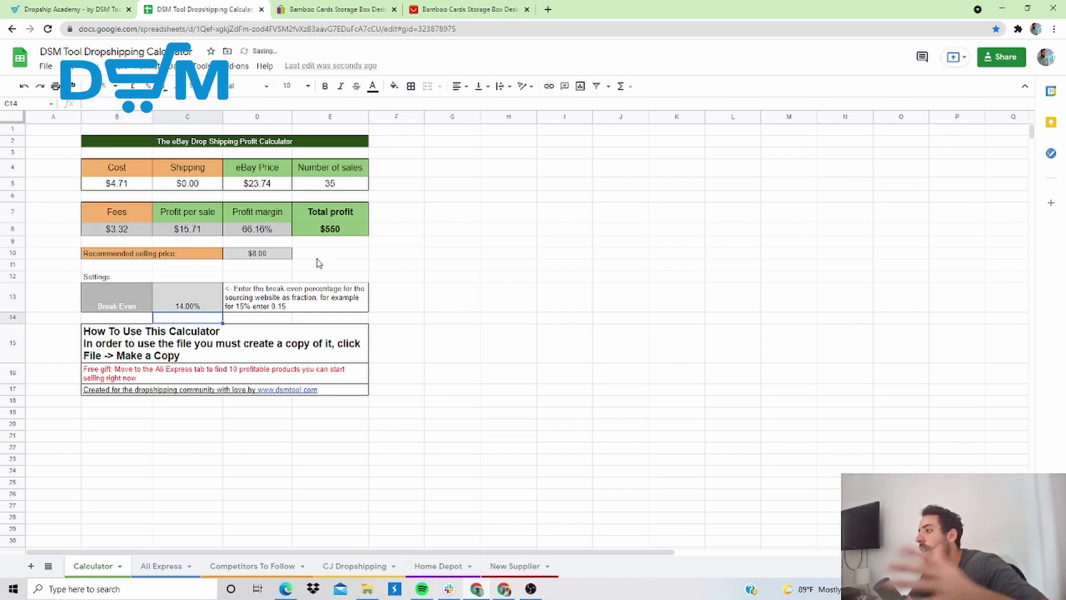
click(212, 233)
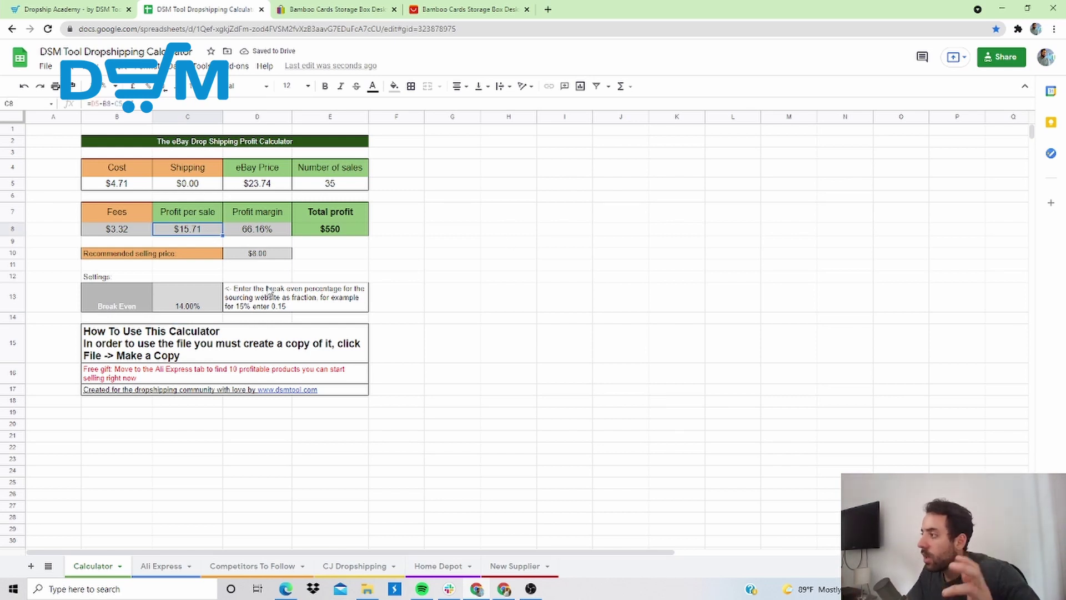
Restore the calculator's Break Even percentage to 12.55%
click(213, 302)
text(12.55)
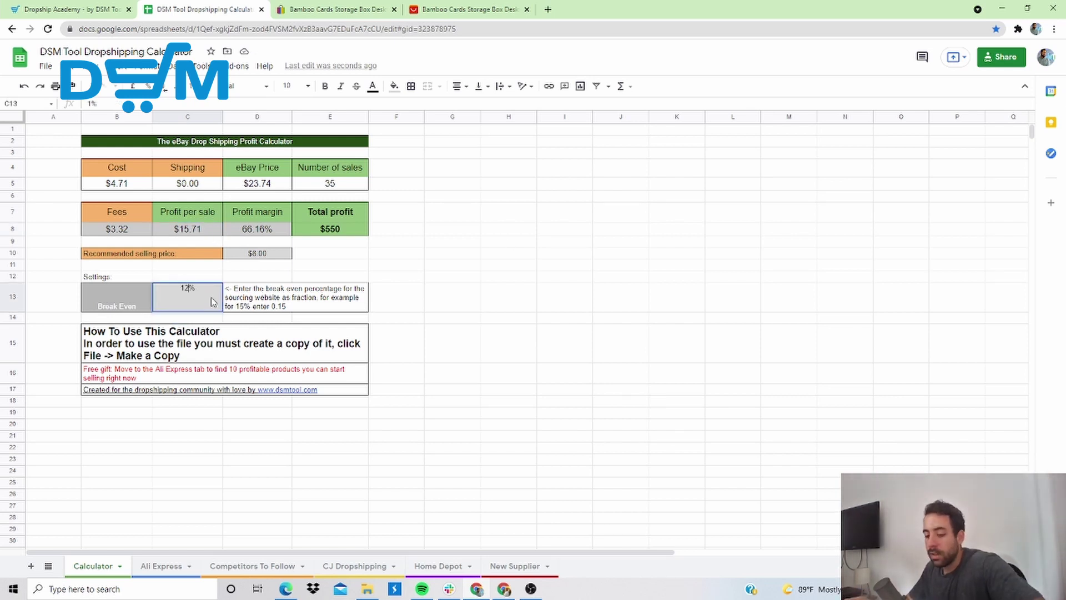
click(496, 315)
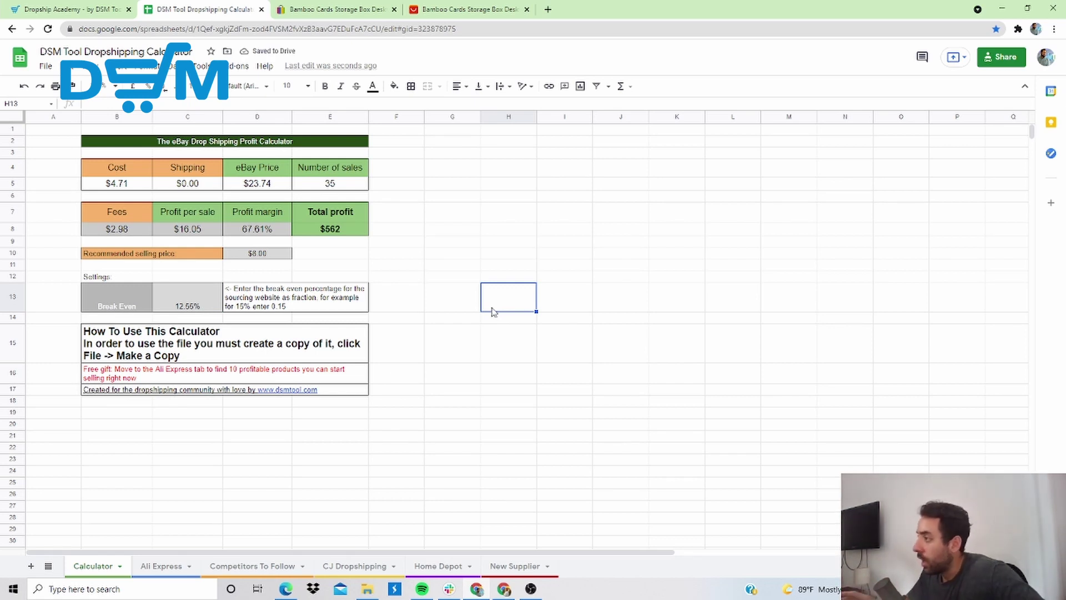
Review the profit per sale and total profit, and set the eBay price to 22.99 to compare the resulting profit per sale
click(202, 233)
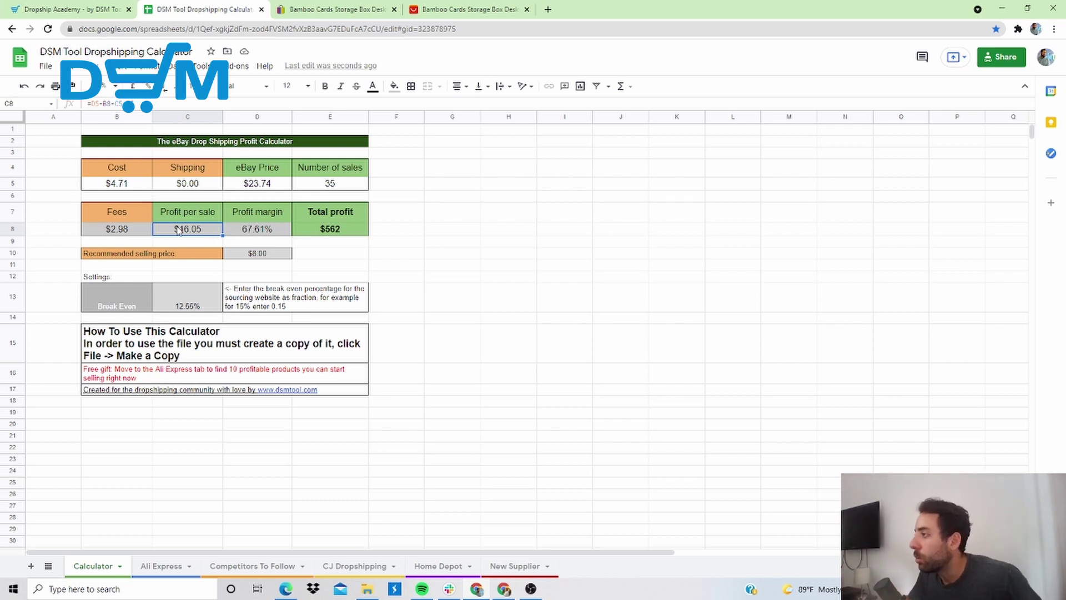
click(352, 230)
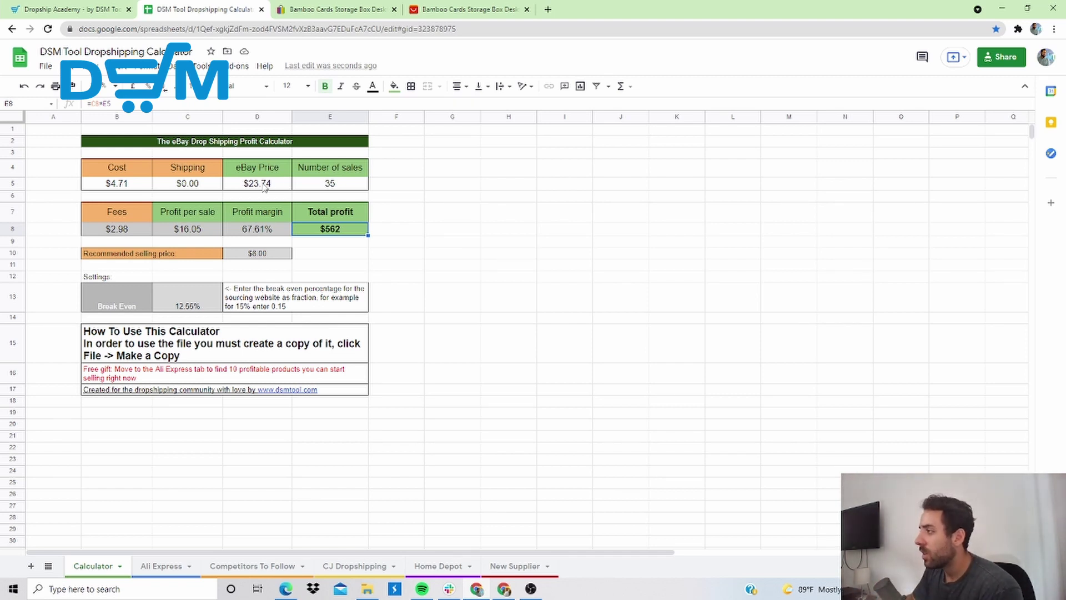
click(264, 187)
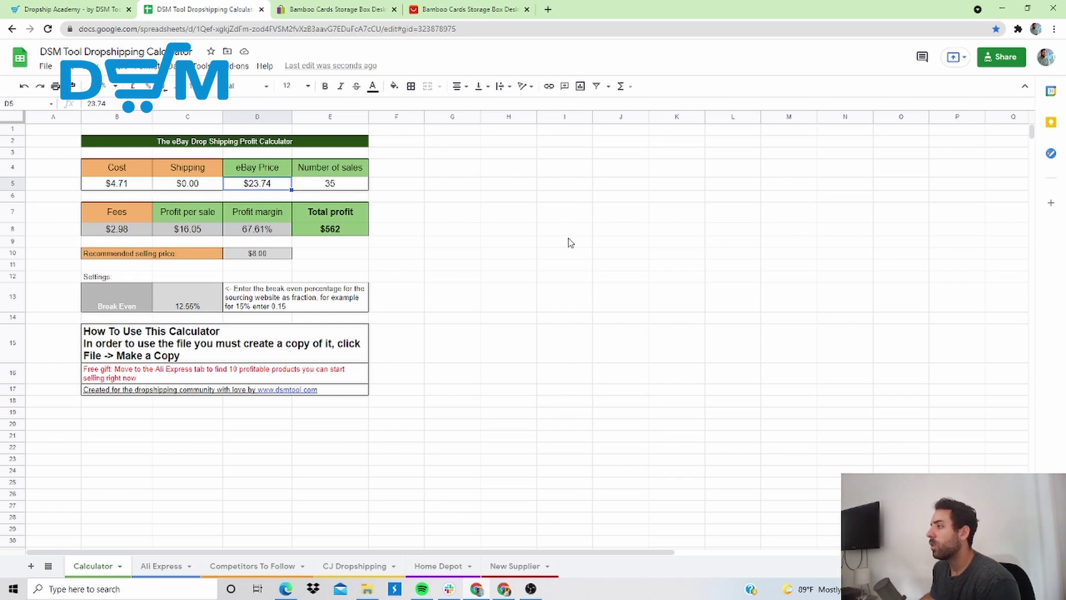
text(22.9)
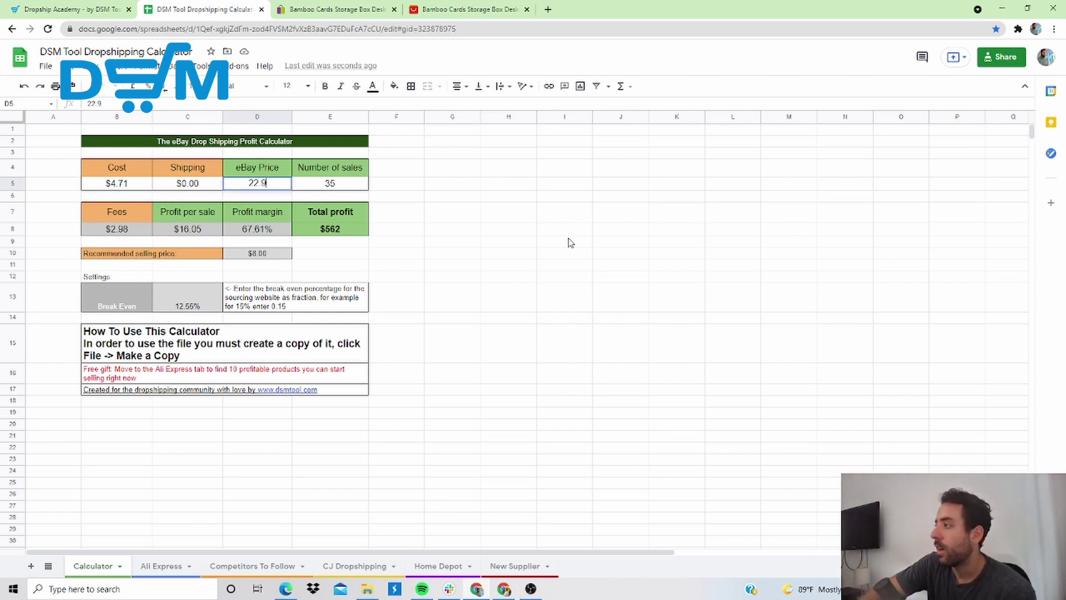
text(9)
key(Return)
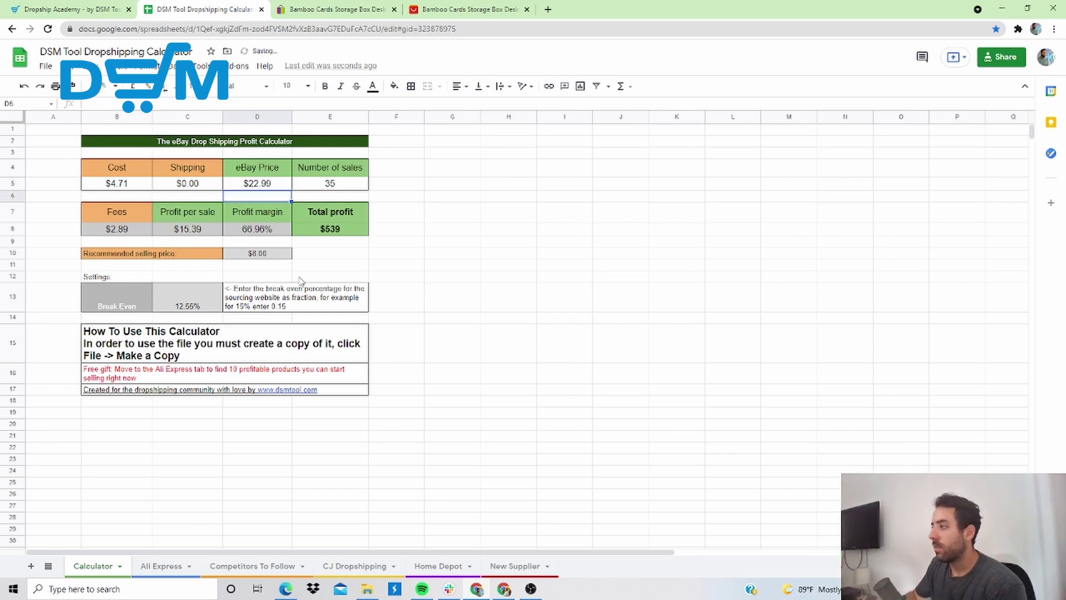
click(190, 233)
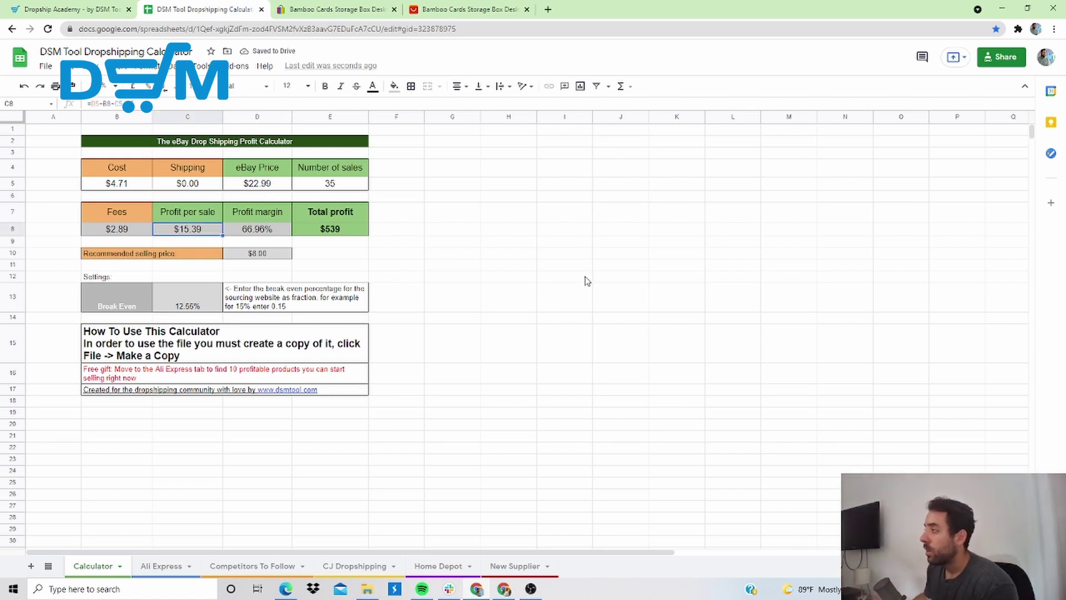
Look up the competitor's selling price on the bamboo box's eBay listing for comparison
key(ctrl+Tab)
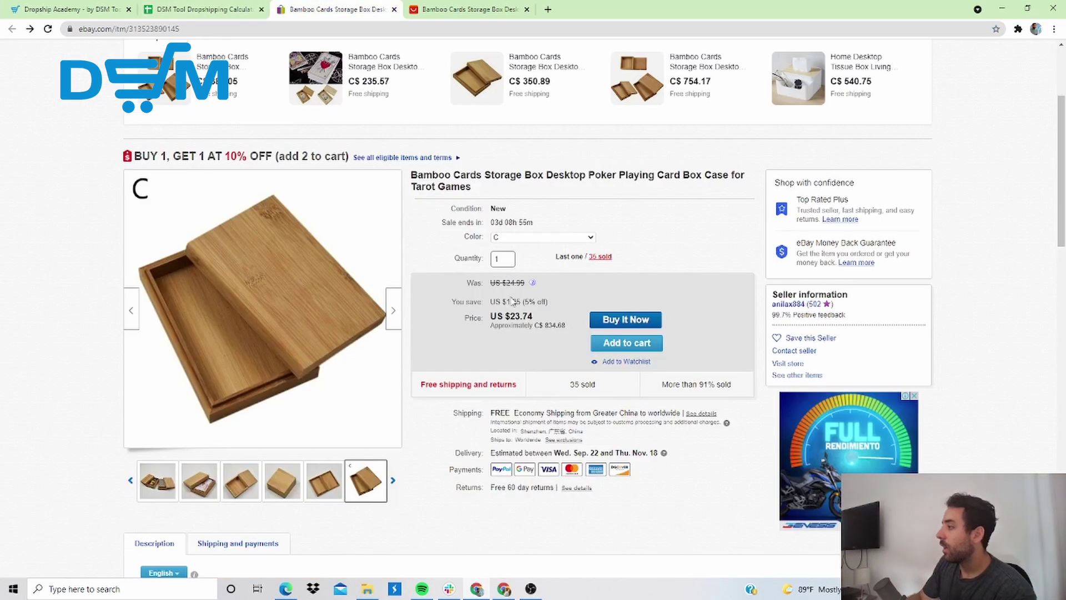
drag(542, 321, 477, 316)
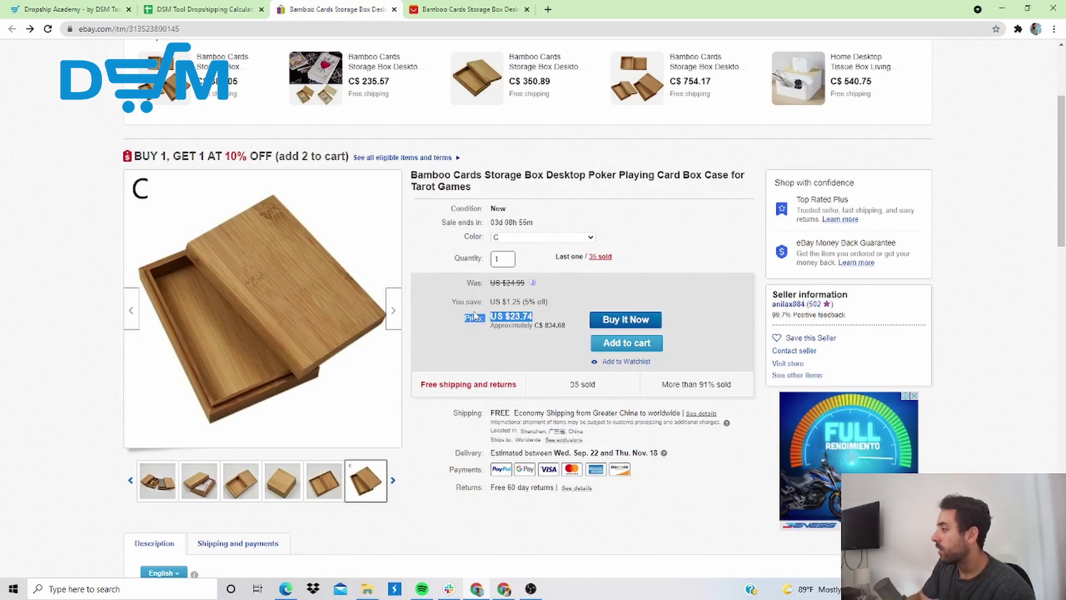
click(692, 277)
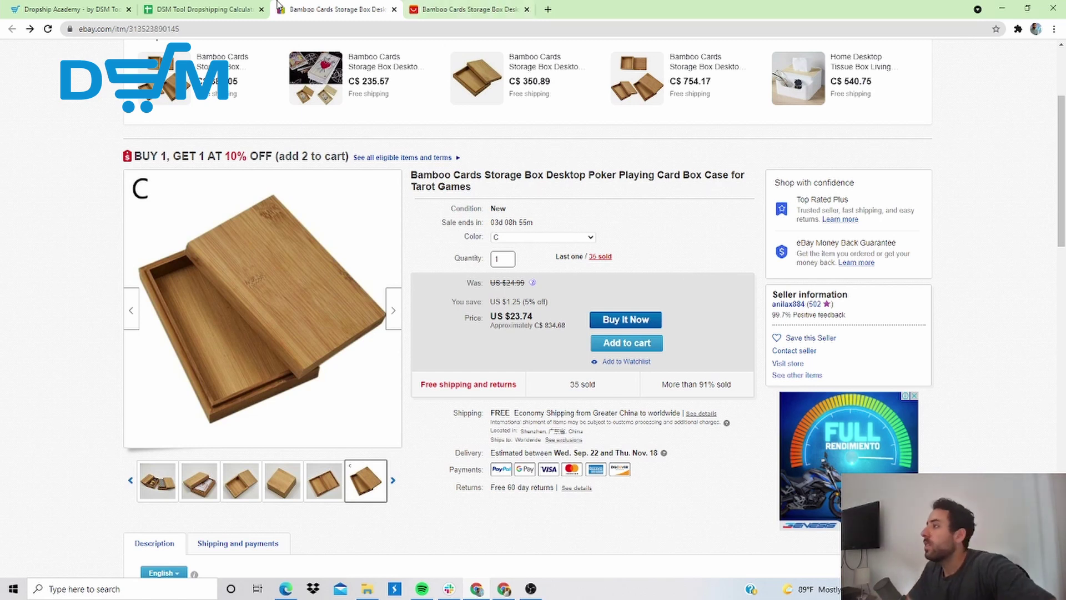
Close the bamboo box's eBay and AliExpress pages and return to the Ali Express product list in the spreadsheet
click(200, 9)
click(355, 8)
click(393, 10)
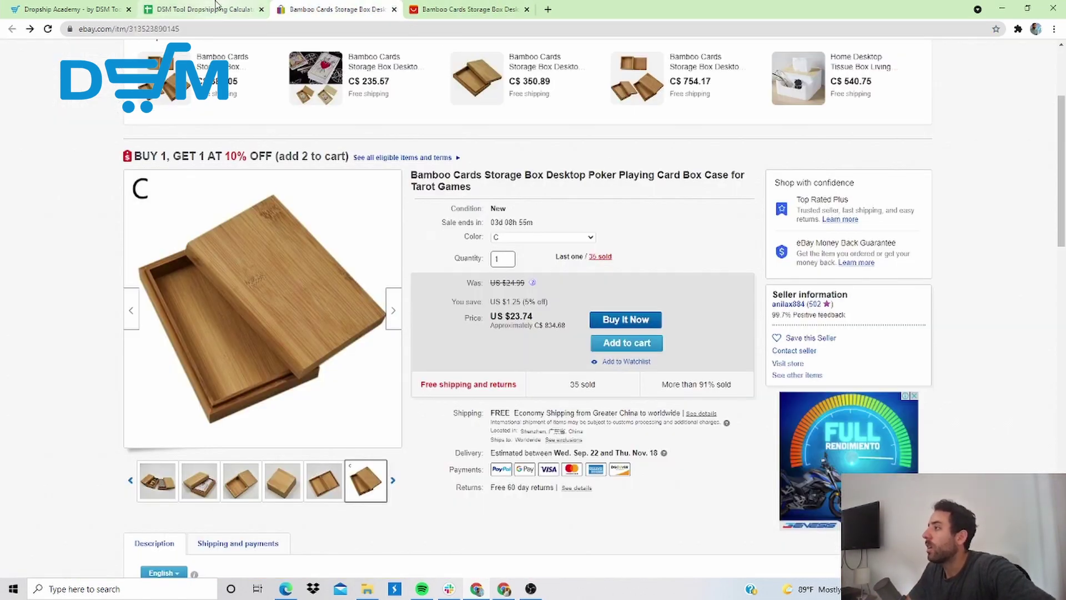
click(400, 13)
click(395, 9)
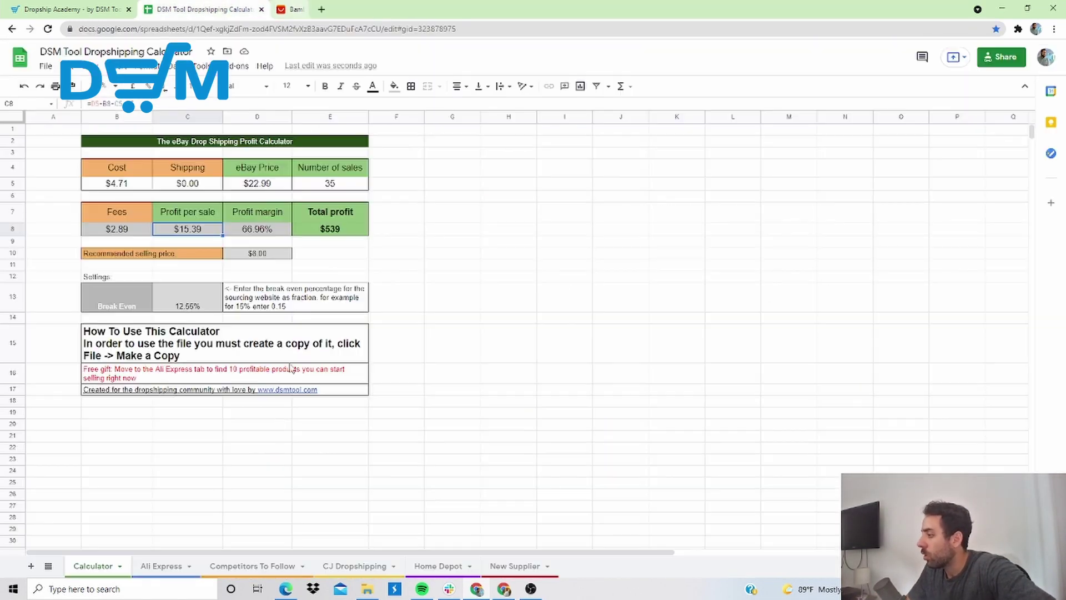
click(176, 567)
click(351, 430)
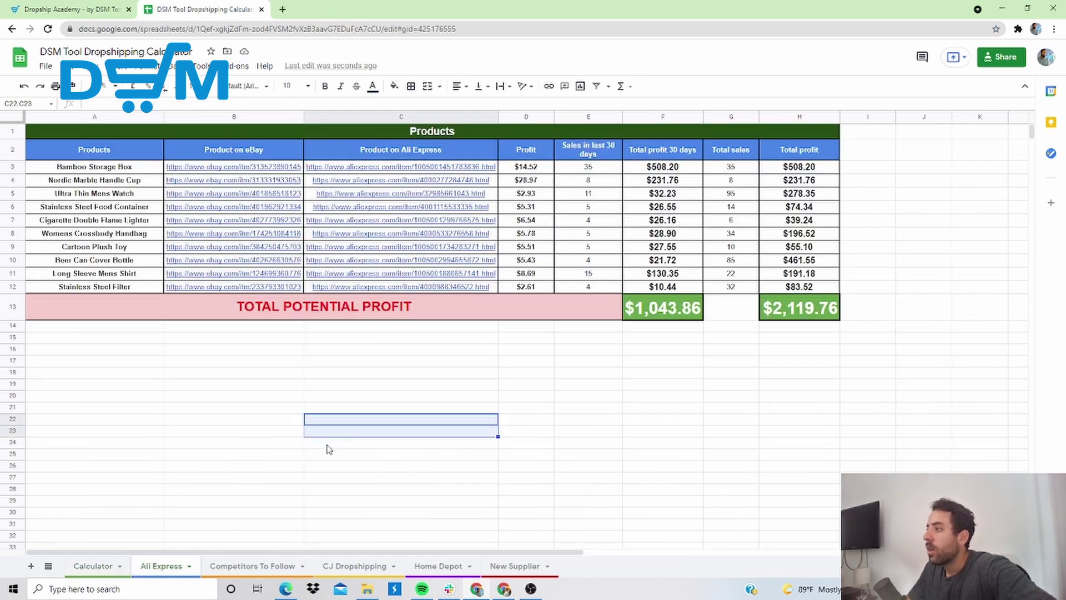
Open the eBay listing and the AliExpress page of the Beer Can Cover Bottle from the Ali Express product list
click(274, 403)
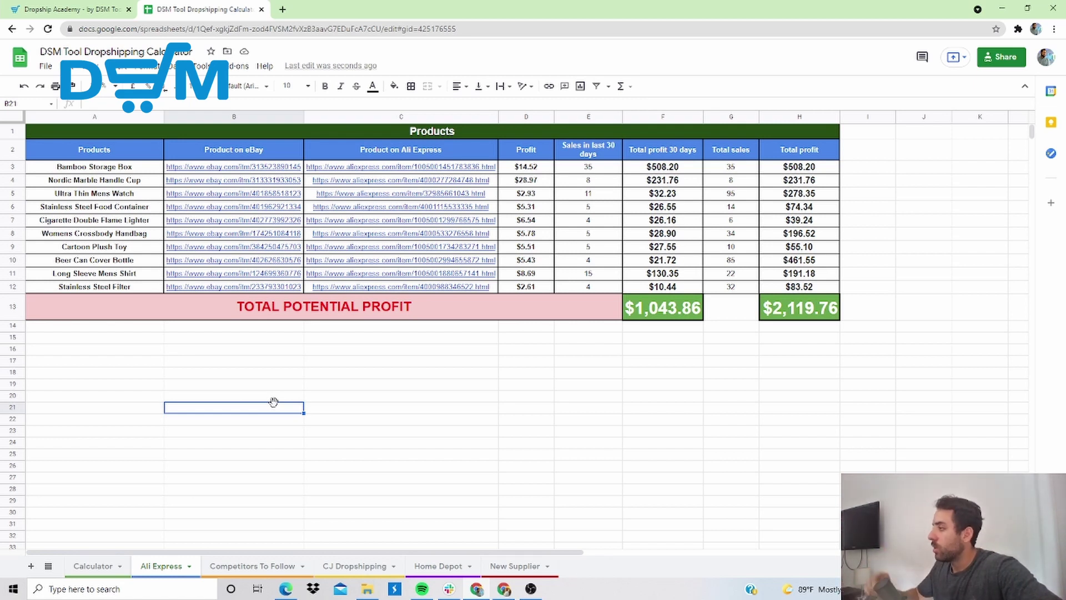
click(120, 261)
click(193, 265)
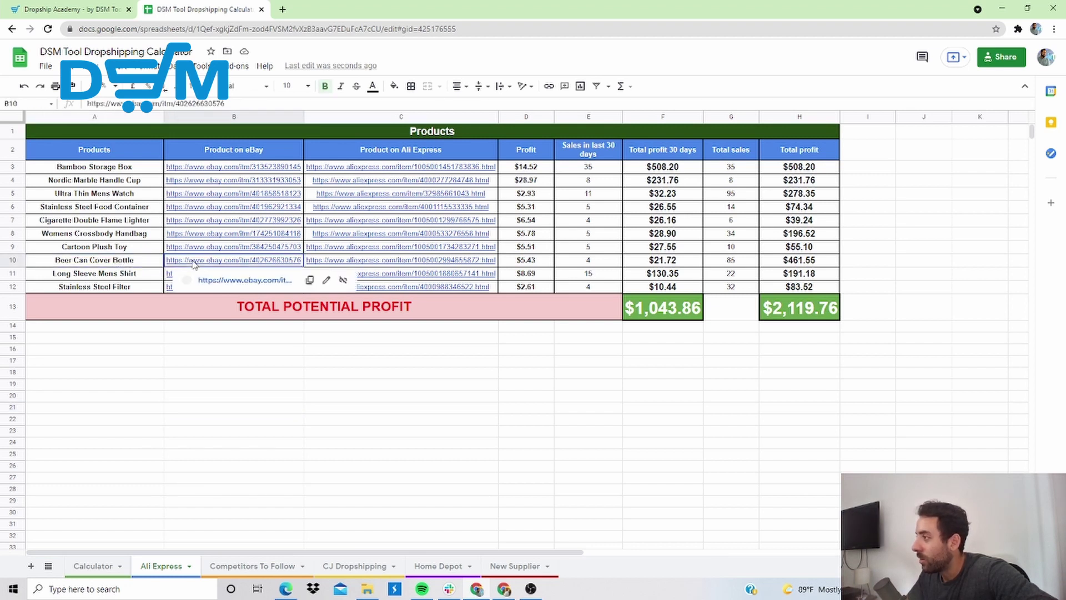
click(206, 289)
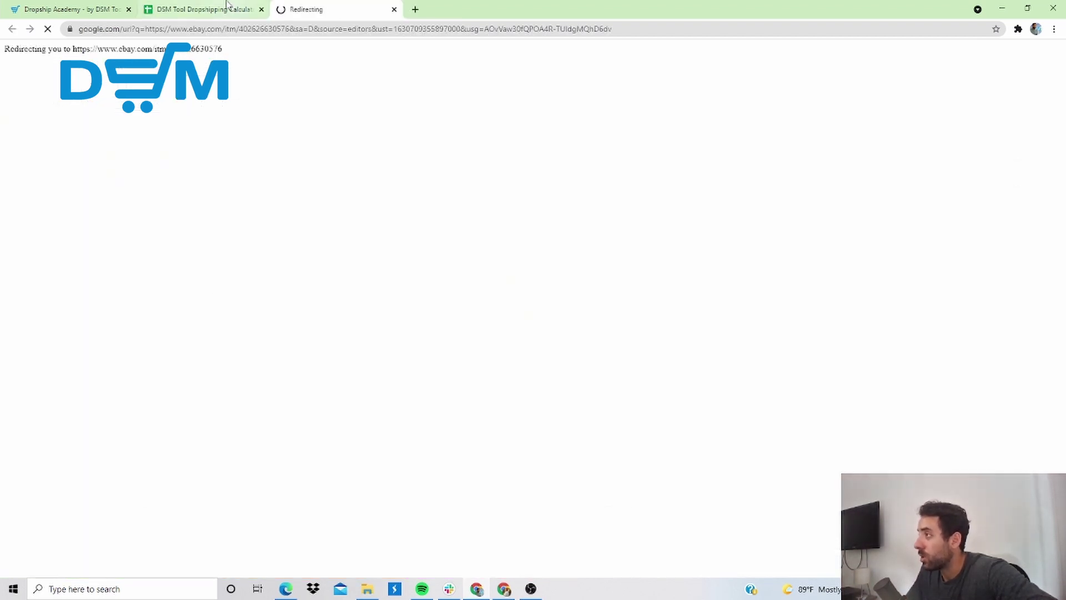
key(ctrl+shift+Tab)
click(387, 262)
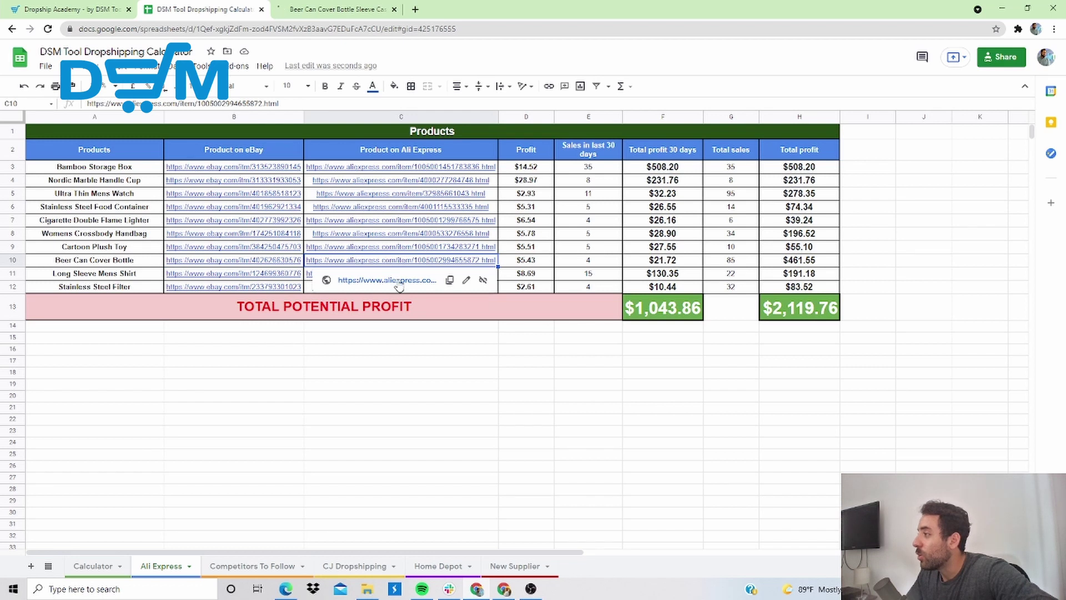
click(387, 280)
Open the beer can cover's eBay purchase history and examine its recent purchases
scroll(426, 331, down, 2)
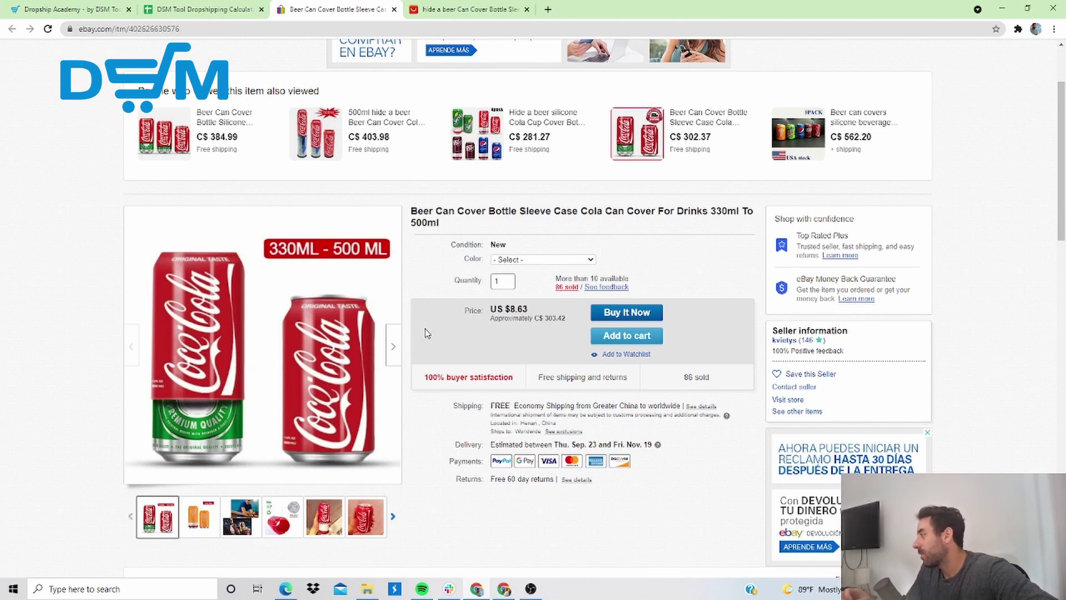
click(564, 288)
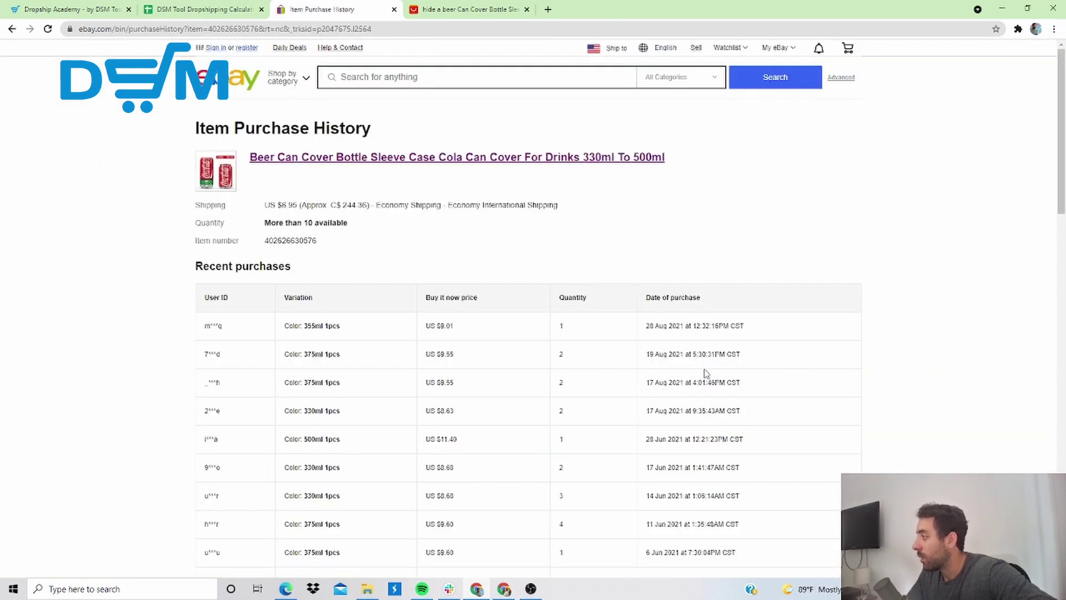
drag(348, 312, 805, 364)
click(973, 350)
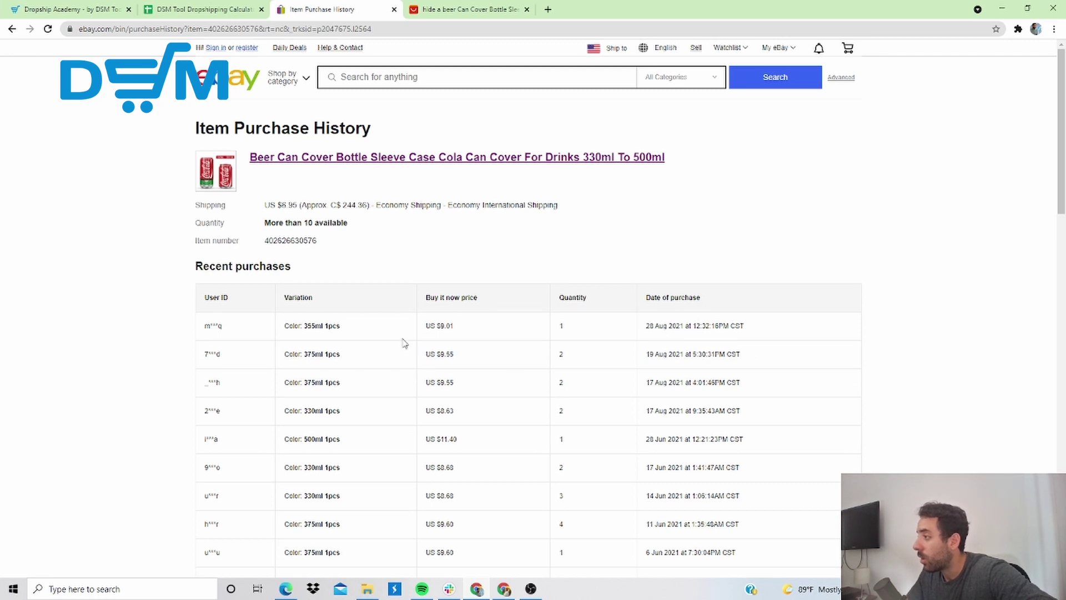
scroll(297, 266, down, 1)
scroll(858, 278, up, 1)
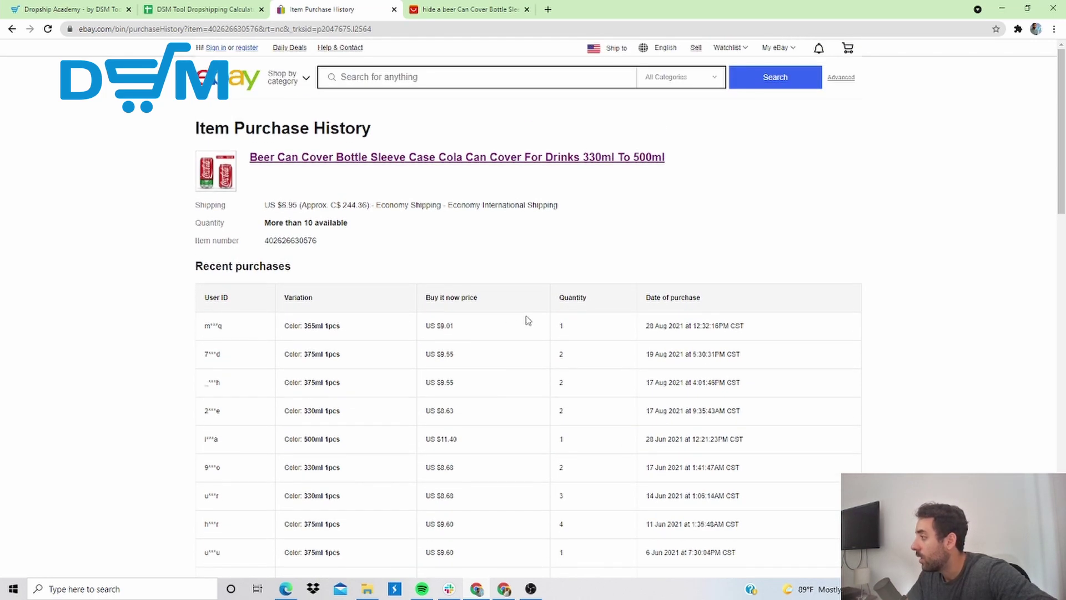
Compare the prices paid for the different can sizes and check the date of the latest purchase
drag(439, 325, 475, 468)
click(474, 468)
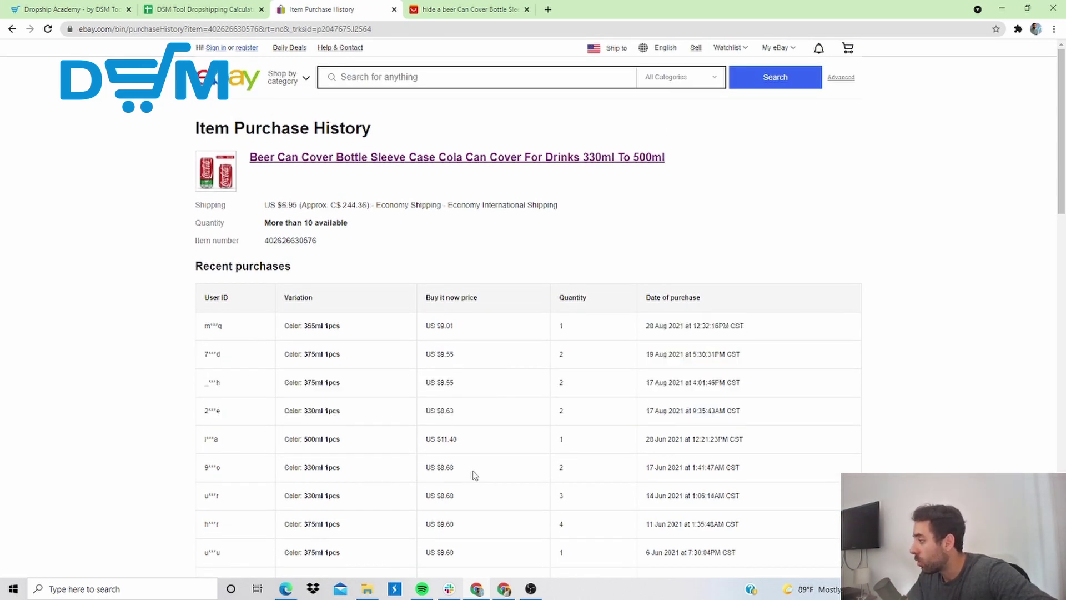
triple_click(446, 327)
click(490, 385)
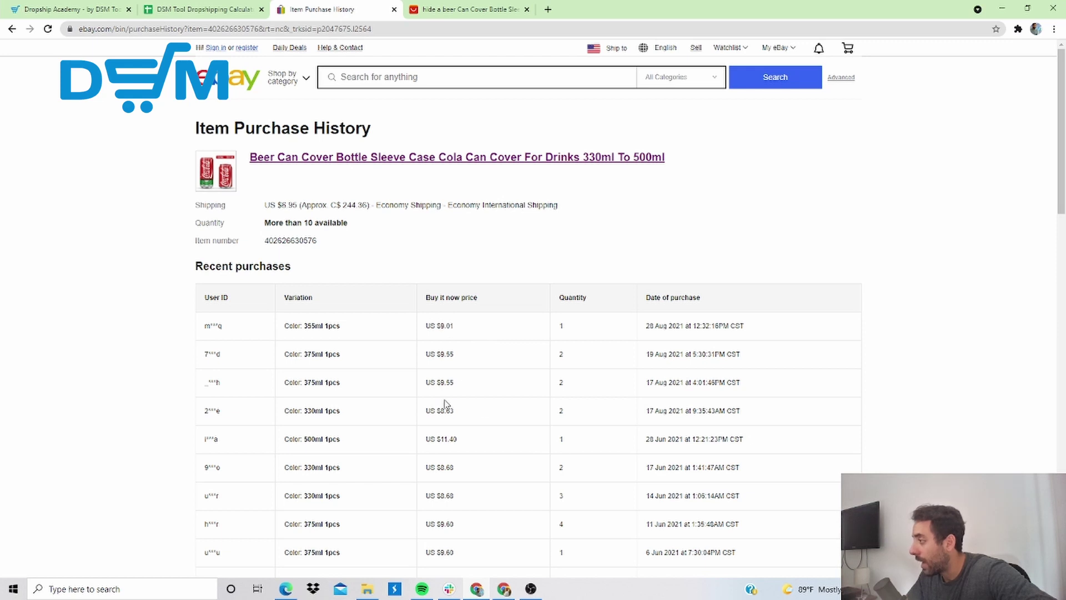
double_click(447, 439)
double_click(445, 466)
click(486, 476)
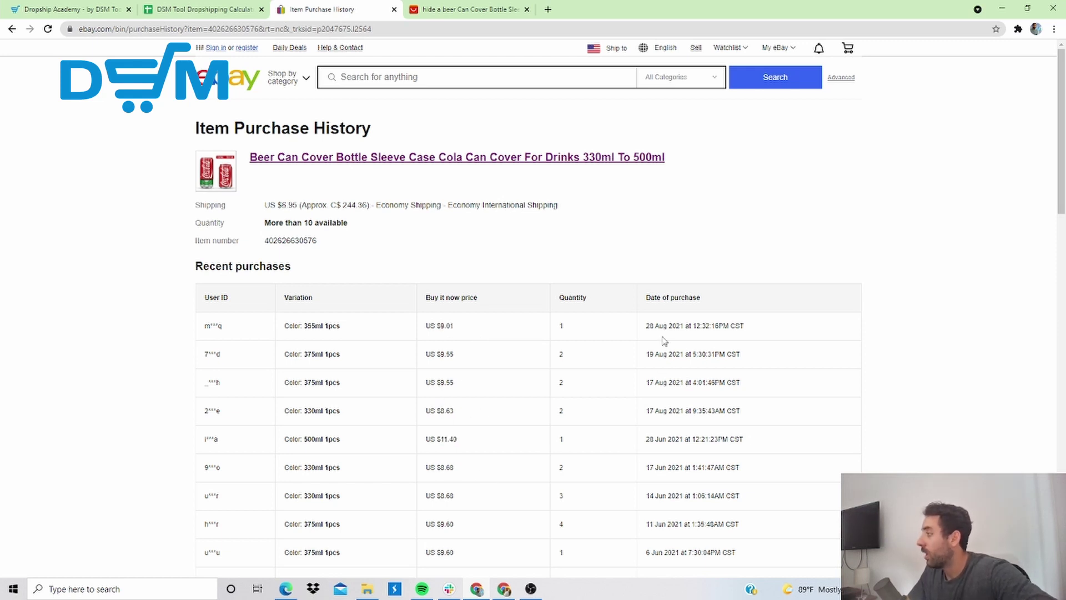
drag(658, 328, 686, 328)
click(746, 329)
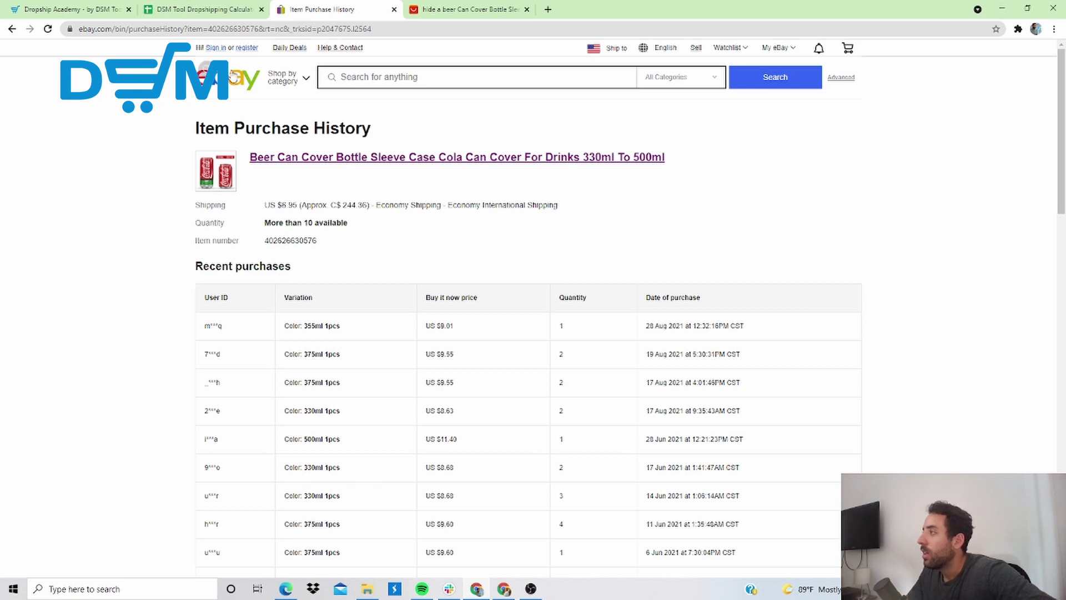
On the AliExpress page, select the 355ml 1pcs variation and apply AliExpress Standard Shipping to the United States
click(481, 7)
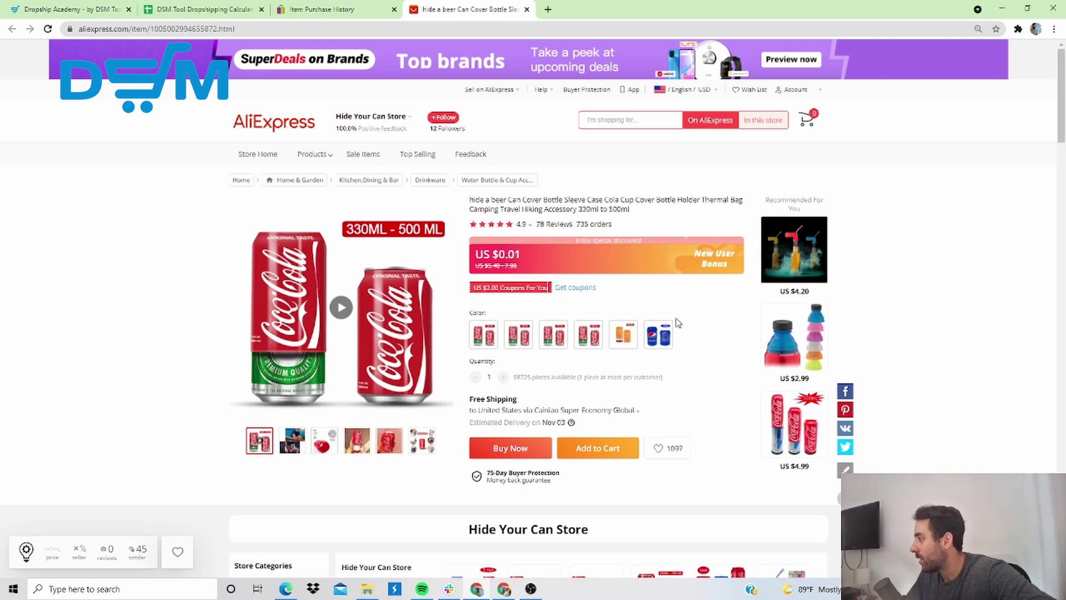
click(483, 334)
click(518, 344)
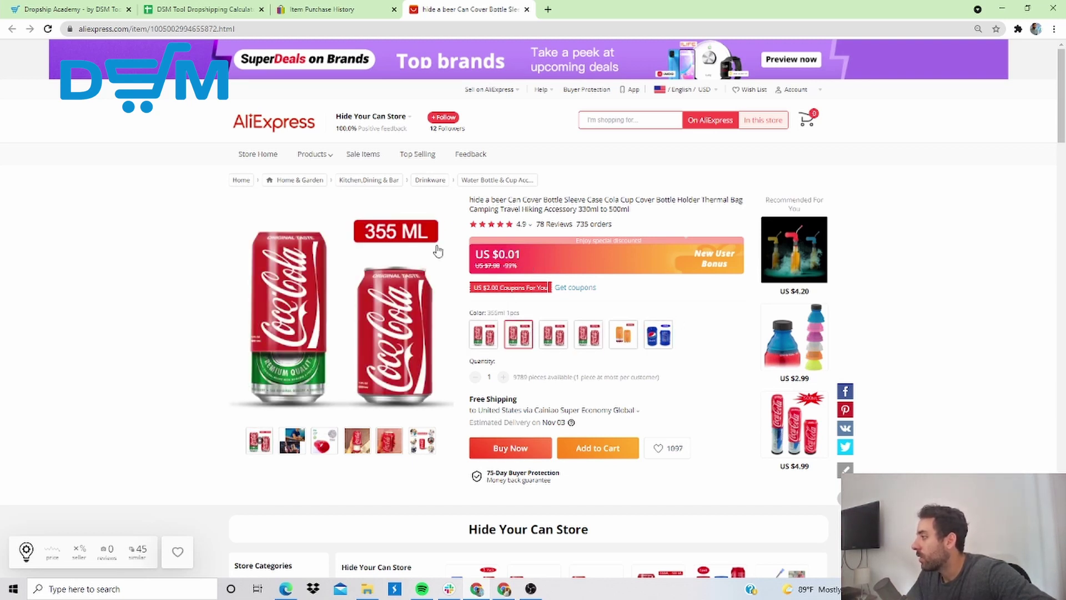
click(606, 410)
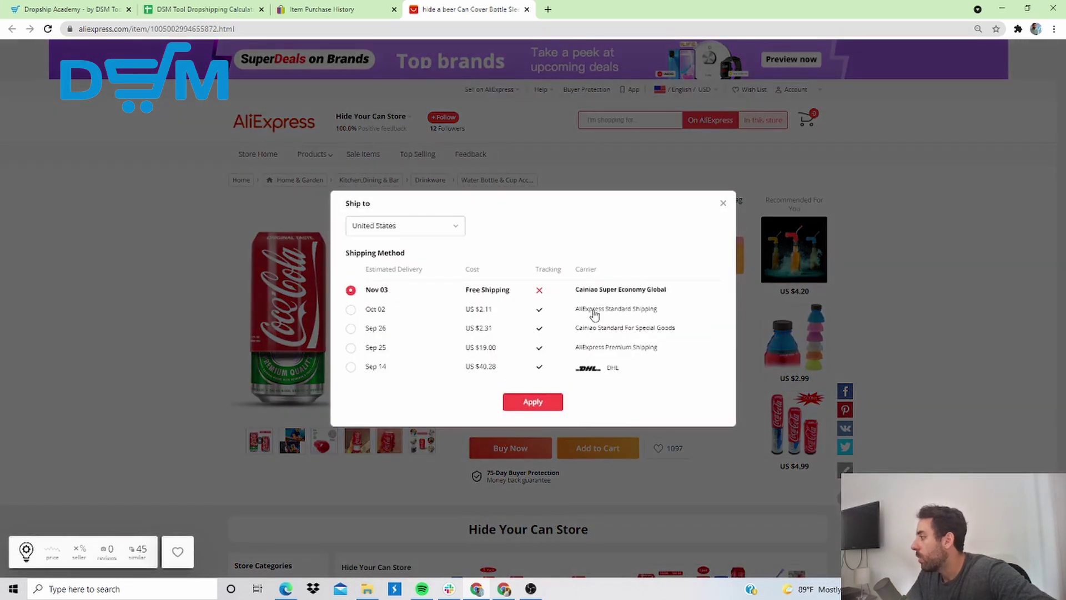
click(593, 310)
click(549, 401)
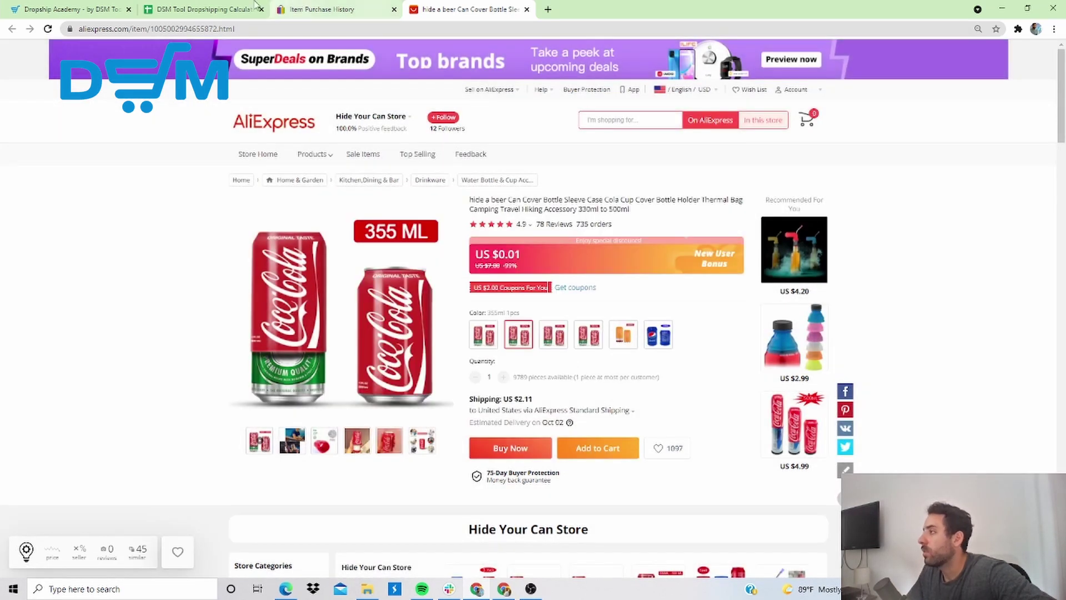
Bring up the spreadsheet's Calculator sheet, and select the 355ml 1pcs variation on the beer can cover's eBay listing to find its price
drag(205, 9, 336, 9)
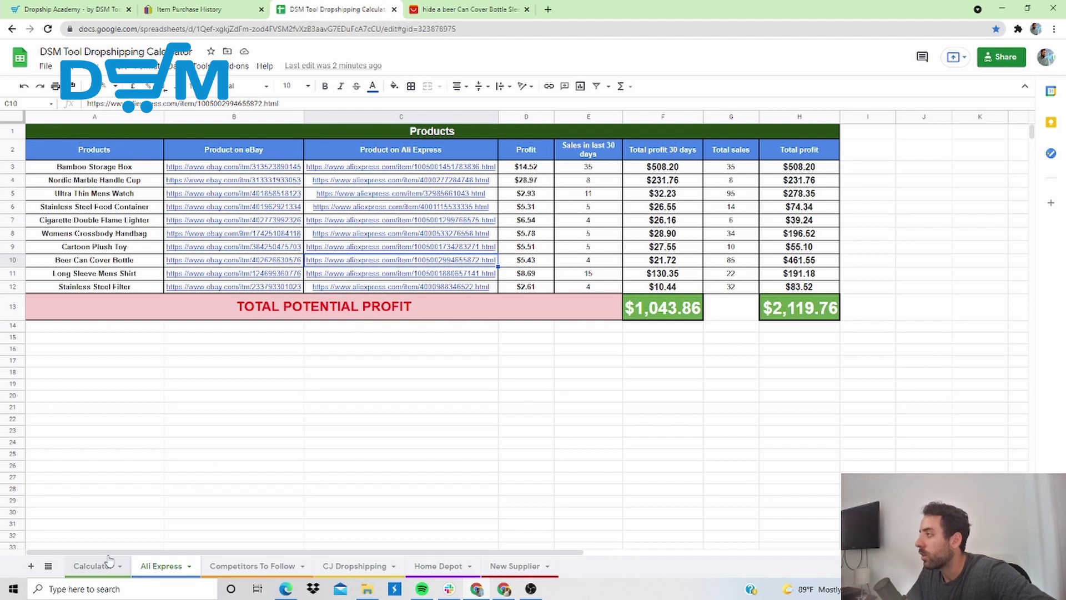
click(108, 566)
click(178, 9)
click(336, 7)
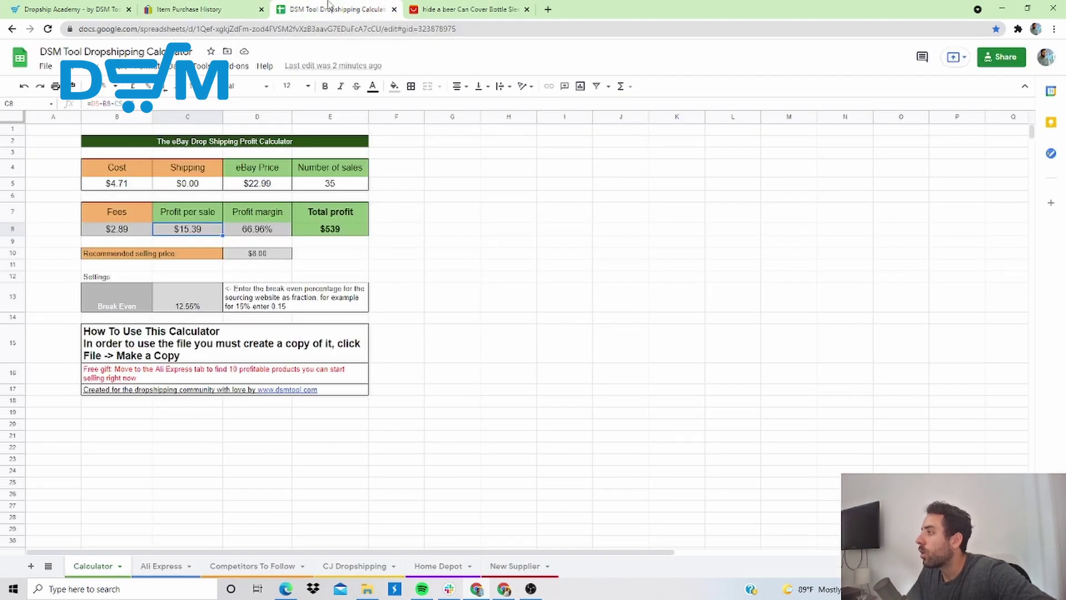
click(220, 8)
click(11, 29)
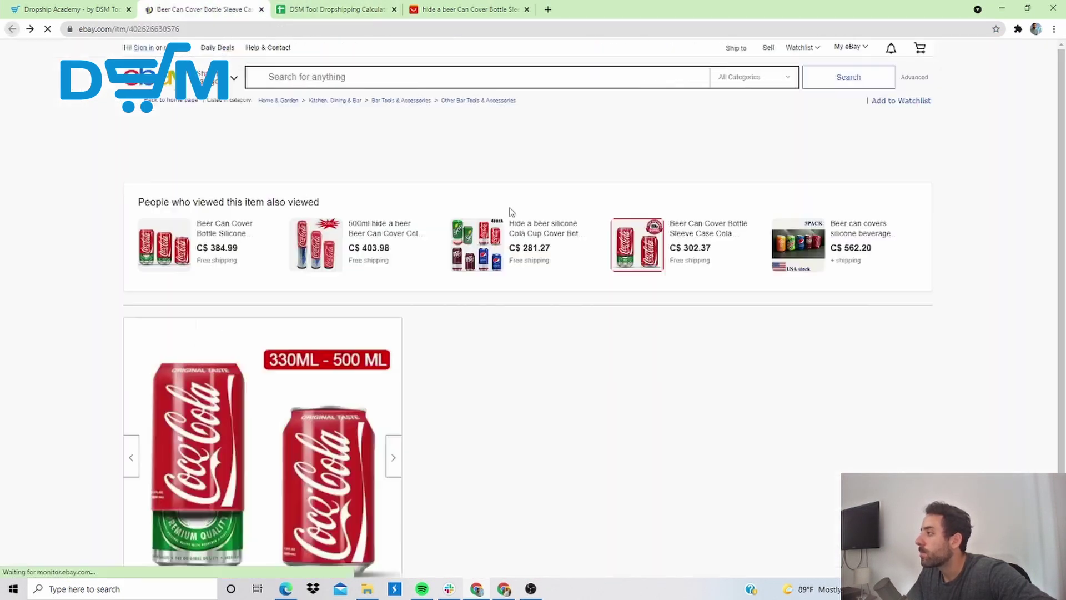
click(541, 259)
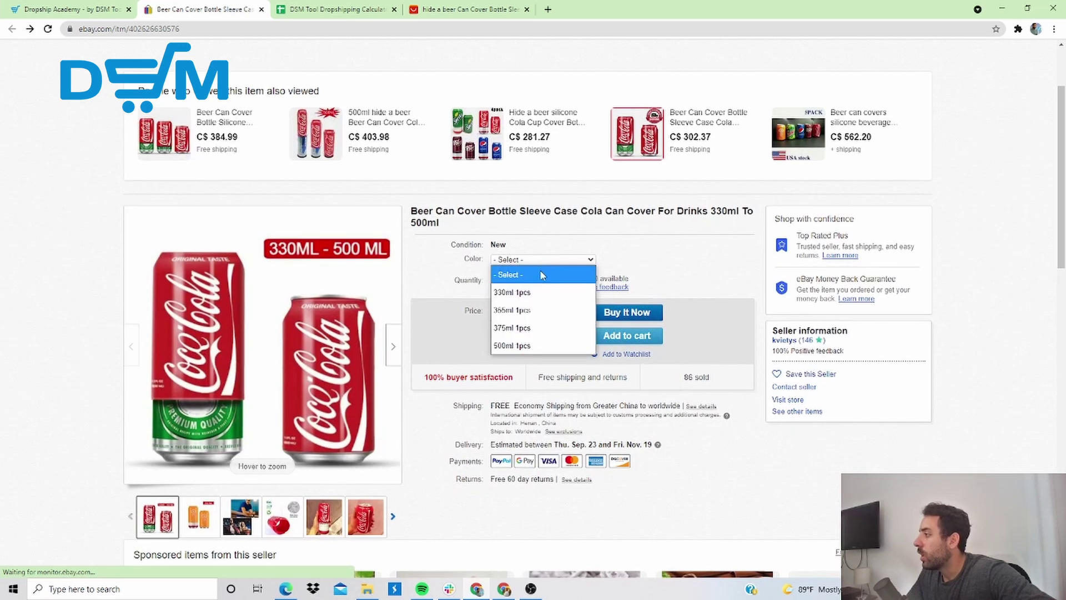
click(539, 310)
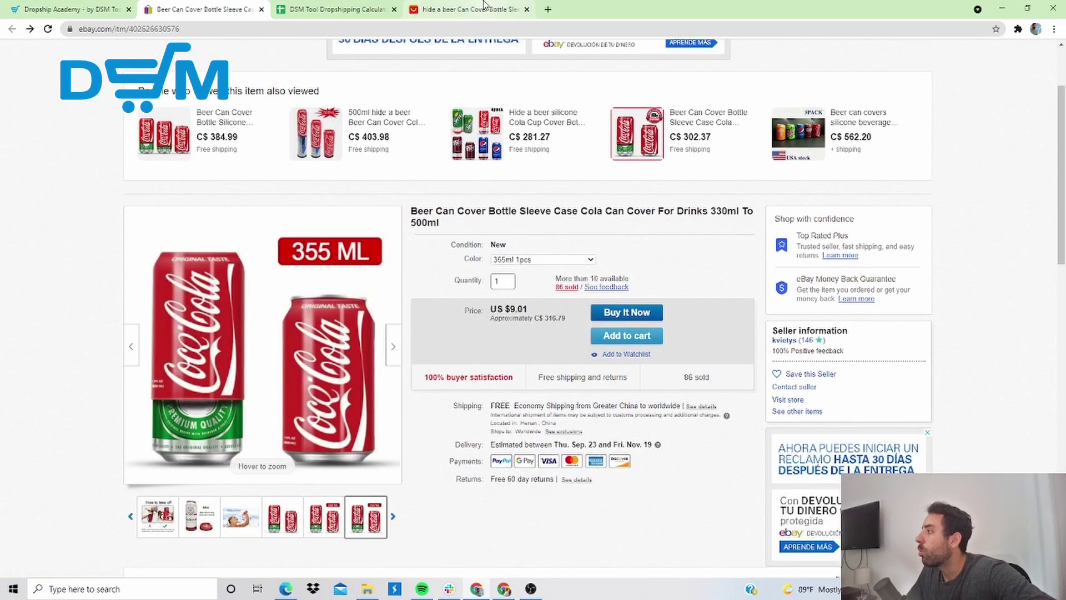
In the calculator, set the eBay price to 9.01, the shipping to 2.11 and the cost to 0.01
click(341, 9)
click(255, 184)
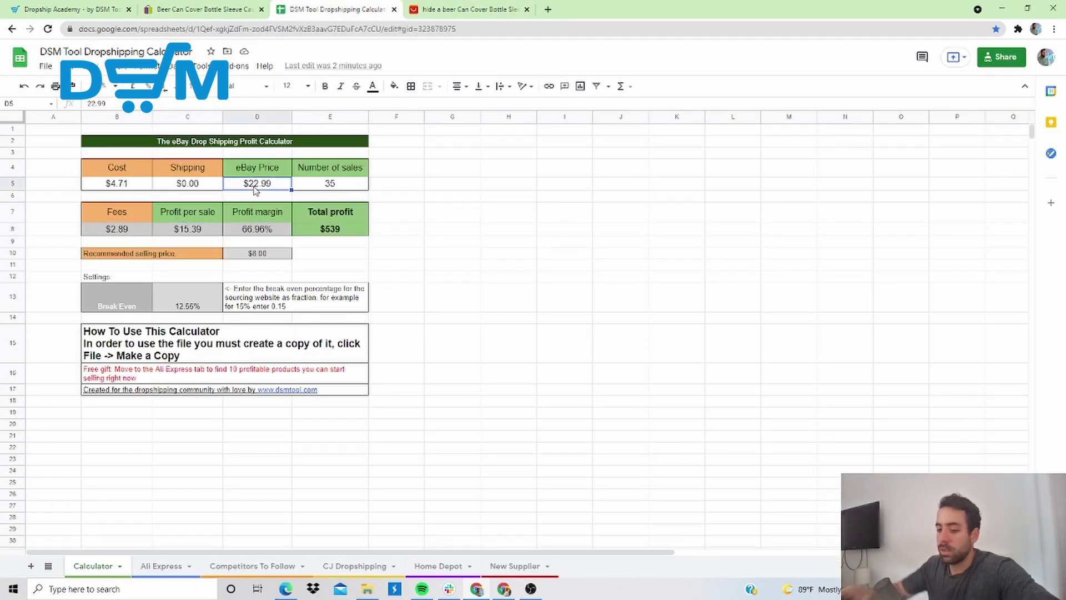
text(9.01)
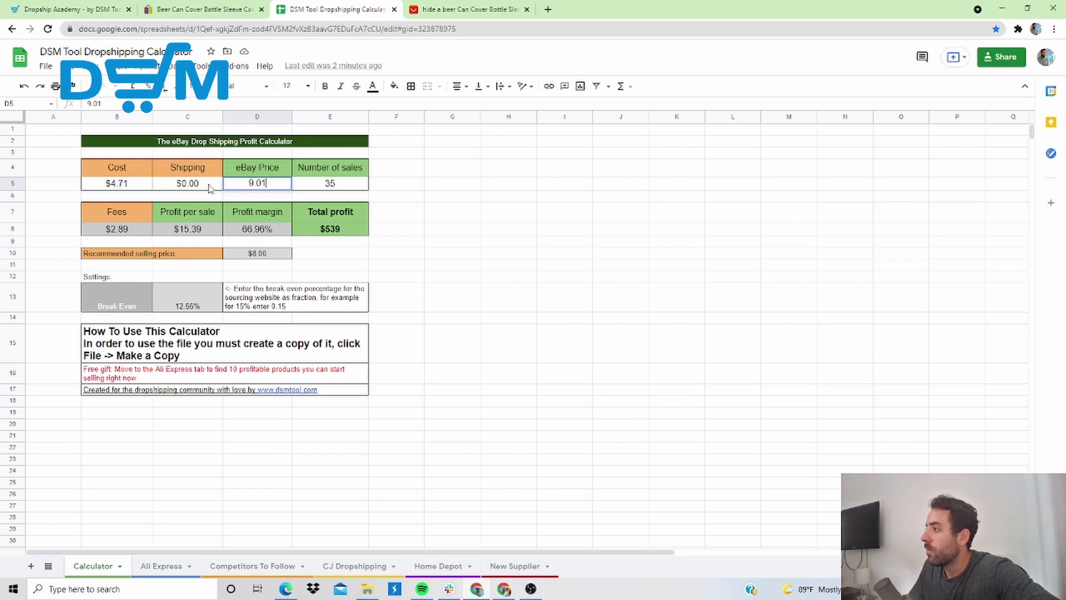
click(209, 186)
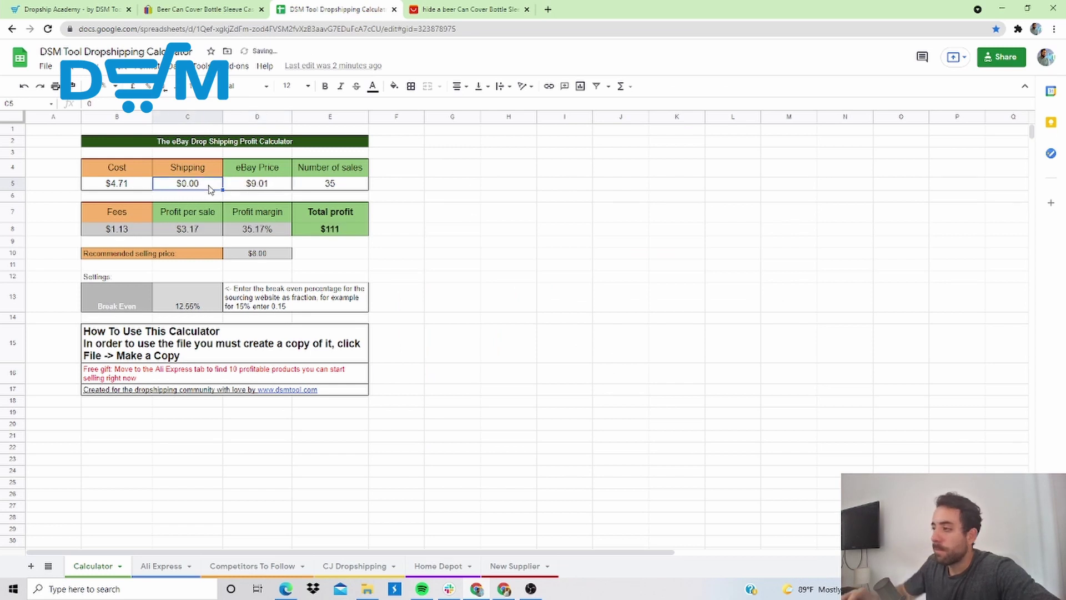
text(2.11)
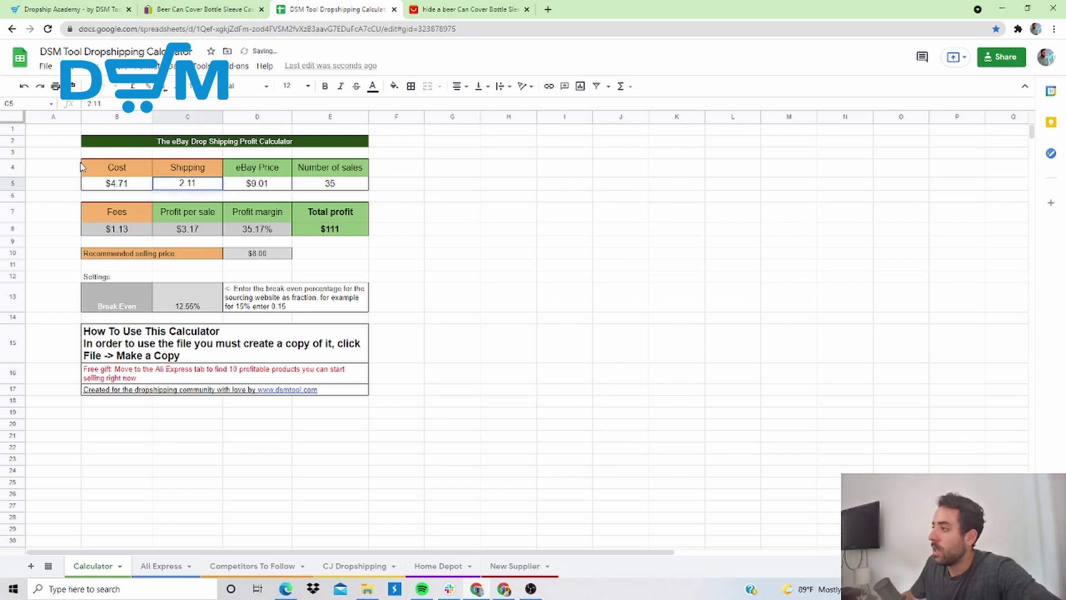
click(96, 182)
text(0.01)
key(Return)
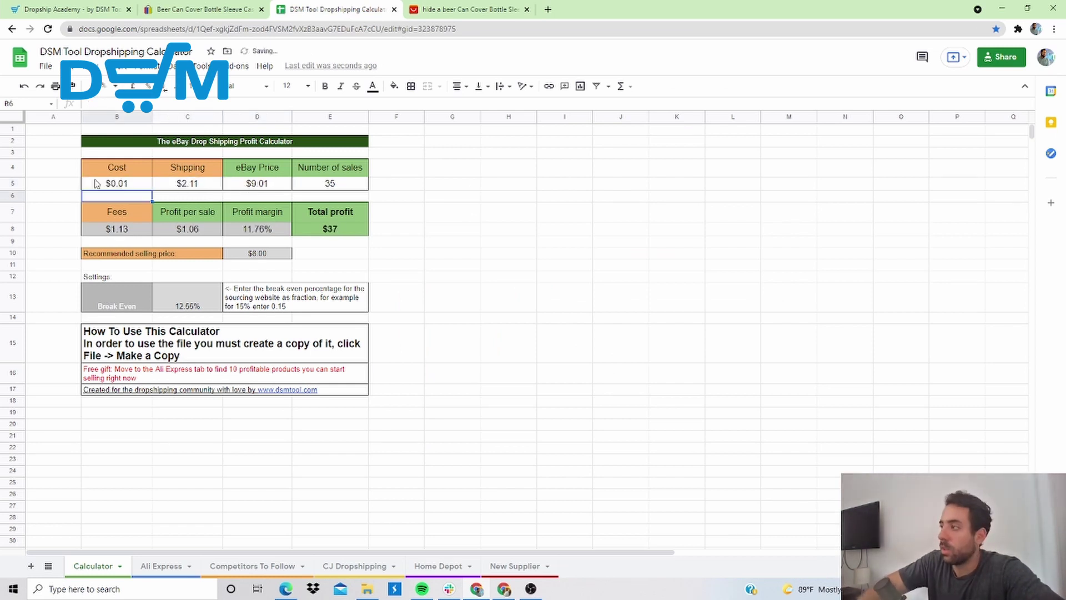
Check the eBay listing's sold count, set the calculator's number of sales to 86 and review the profit per sale
click(192, 9)
click(315, 12)
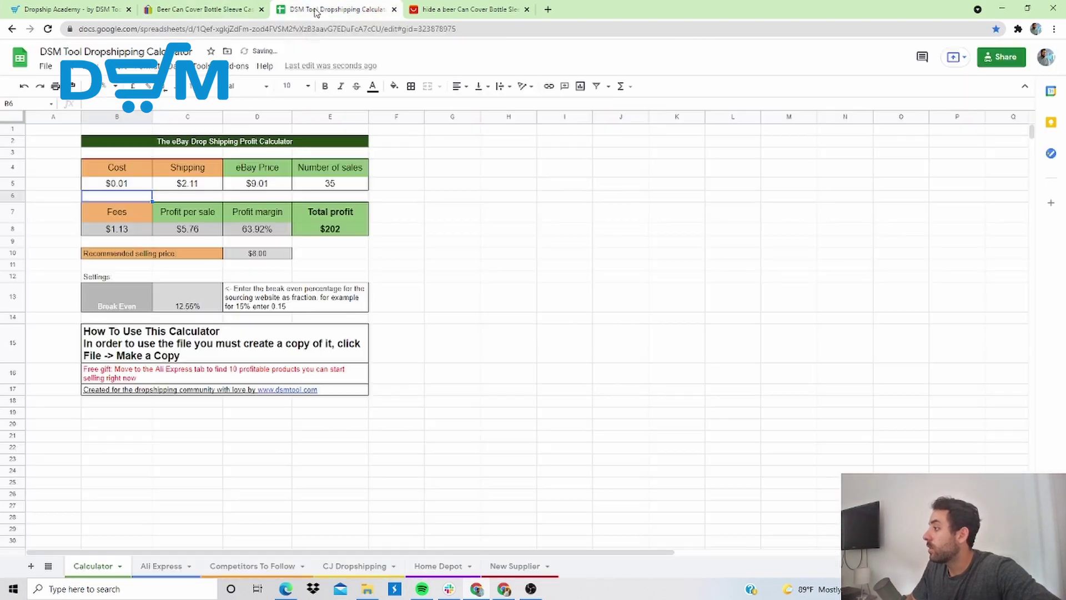
click(330, 185)
text(86)
key(Return)
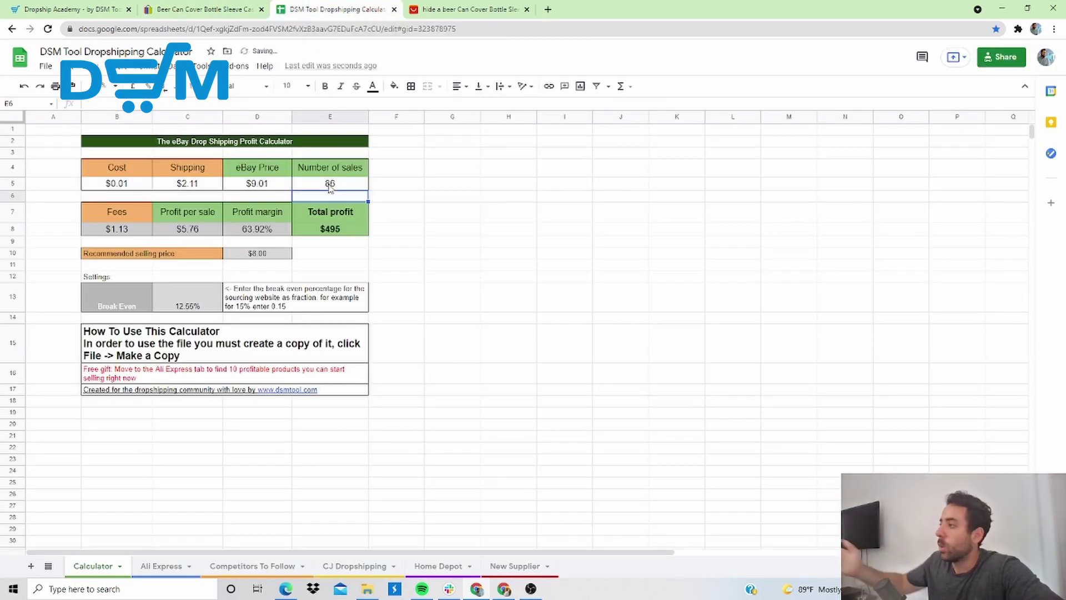
click(419, 256)
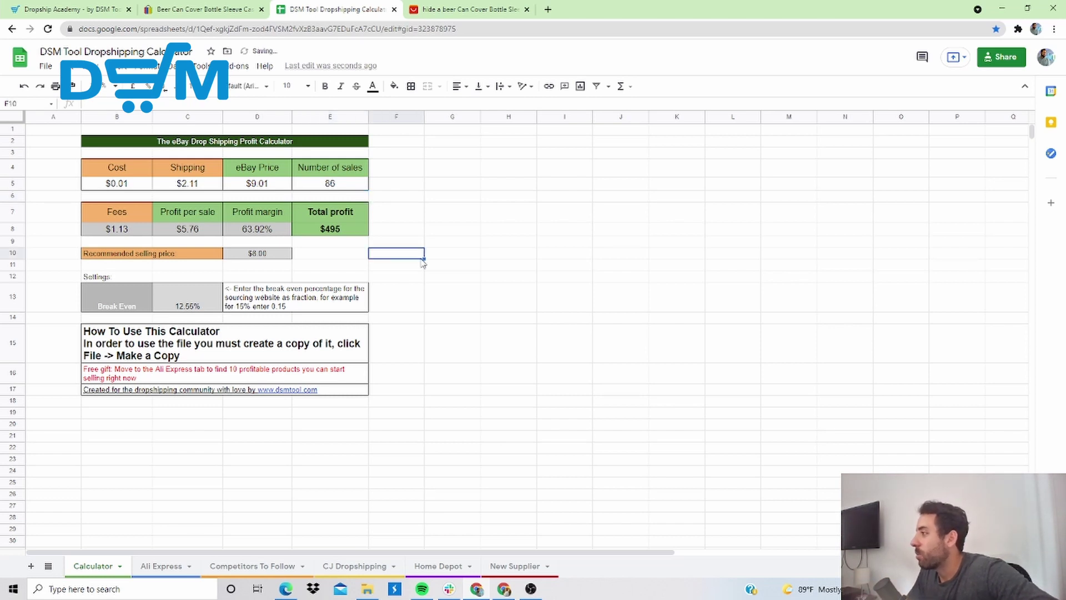
click(475, 334)
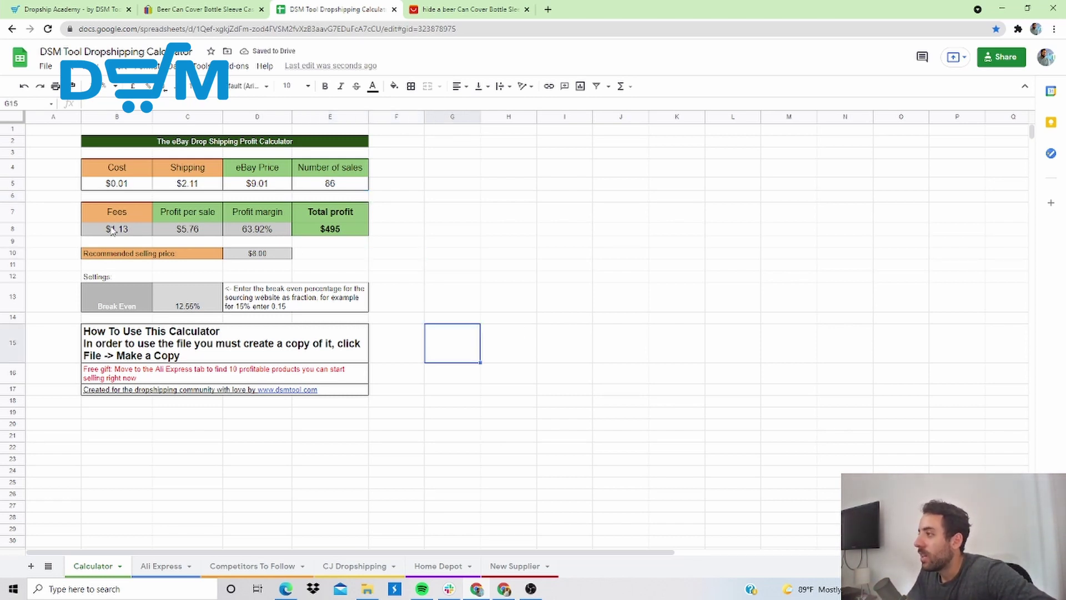
click(214, 232)
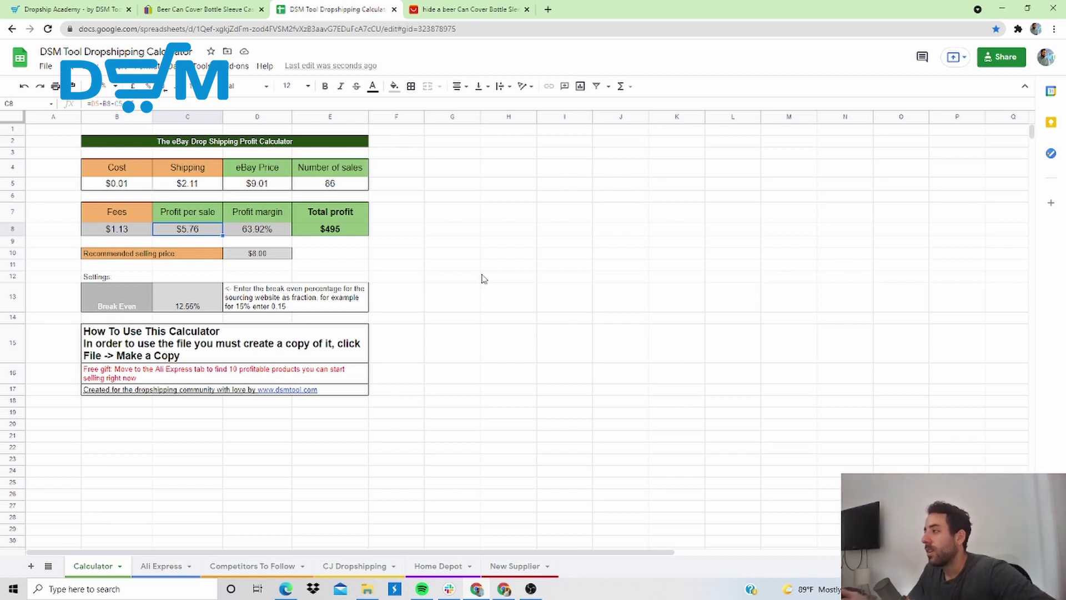
Close the beer can cover's eBay and AliExpress pages and switch to the browser window with Zik Analytics
click(254, 8)
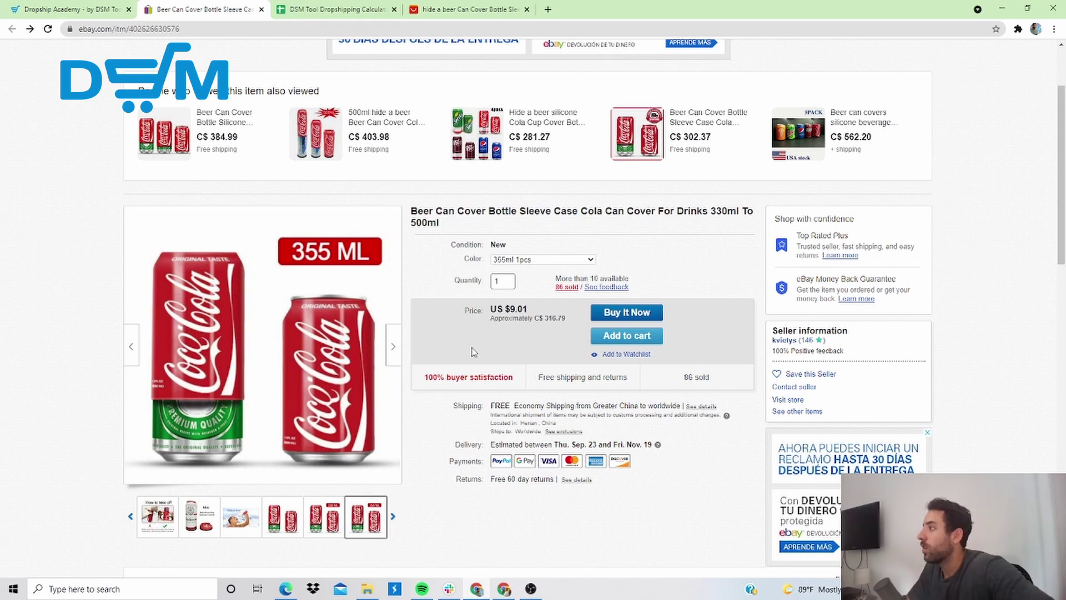
click(522, 9)
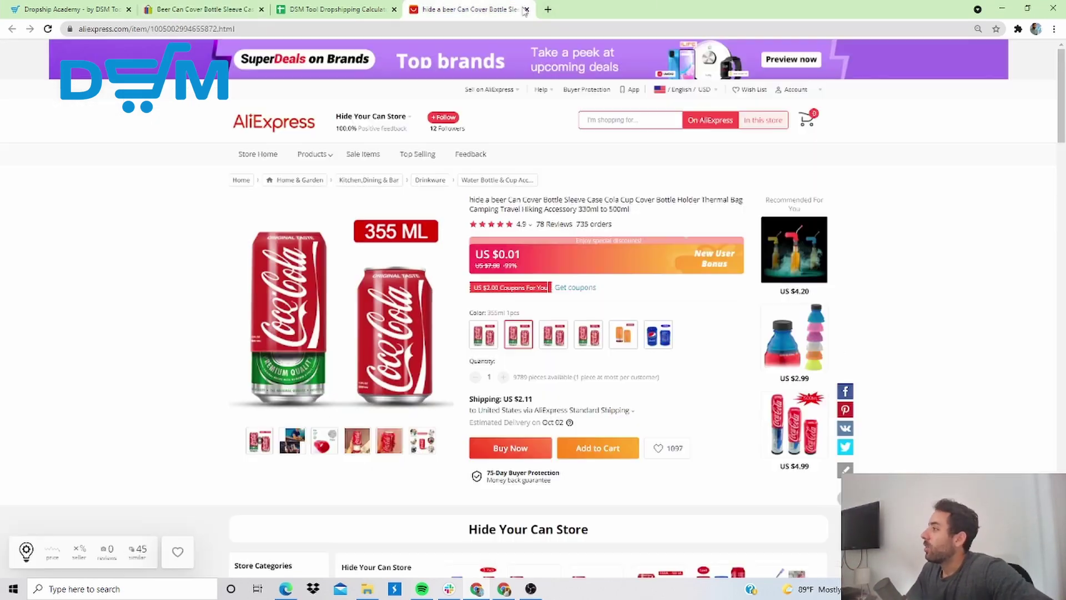
click(525, 9)
click(222, 9)
click(261, 10)
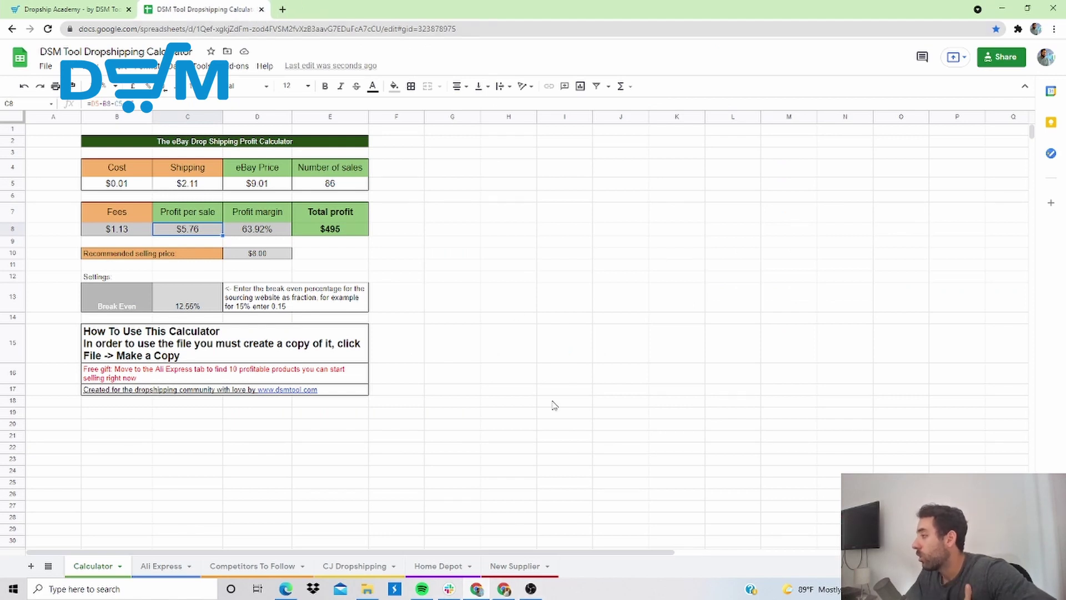
click(502, 591)
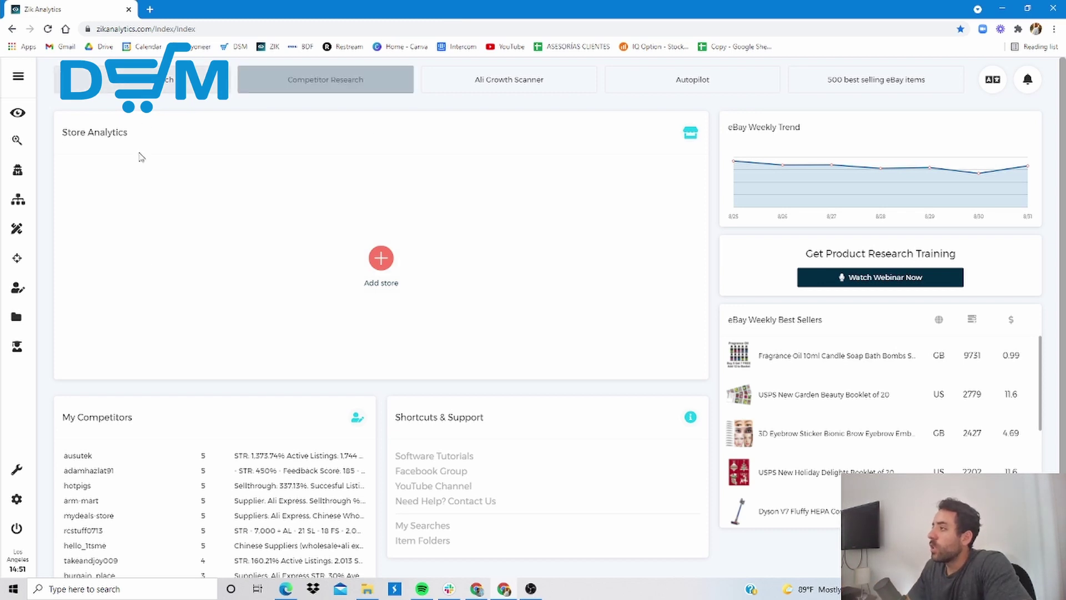
Open Zik Analytics' eBay product research and filter for items shipping from China with seller feedback from 50 to 5000
click(25, 150)
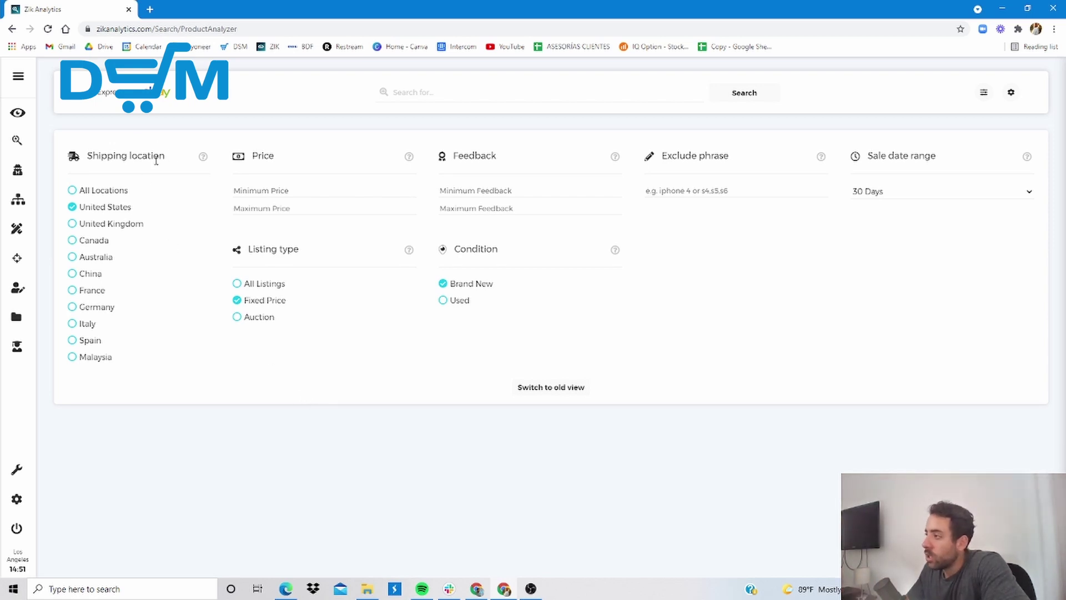
click(71, 273)
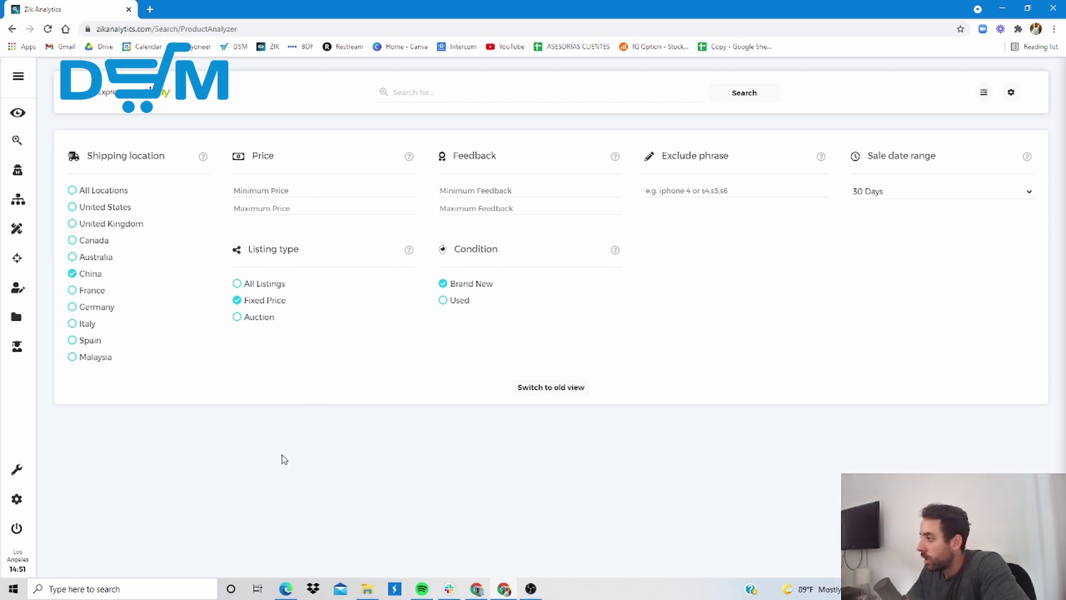
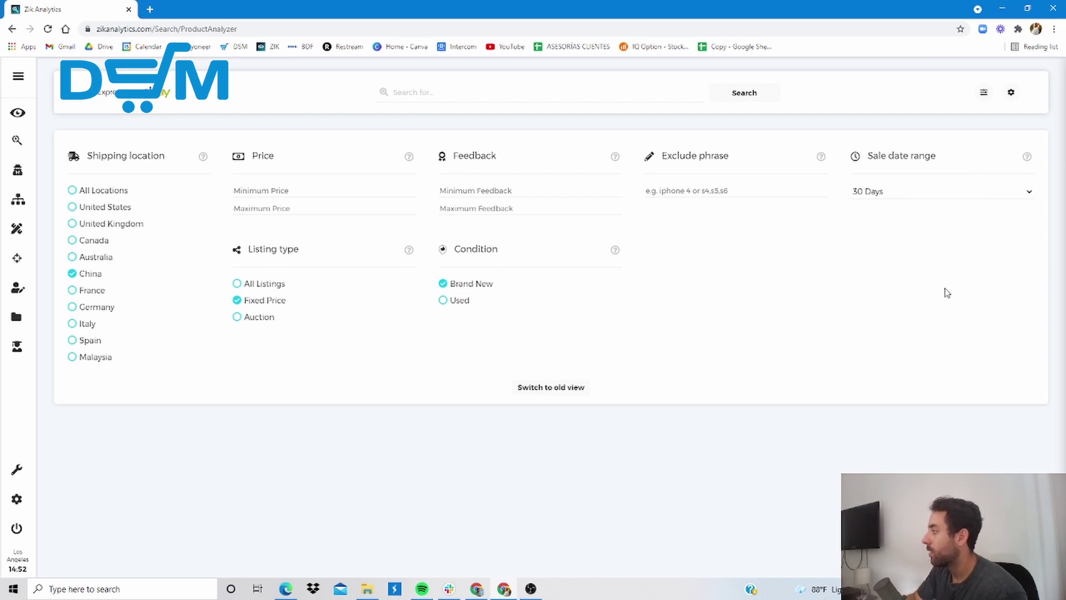
click(465, 192)
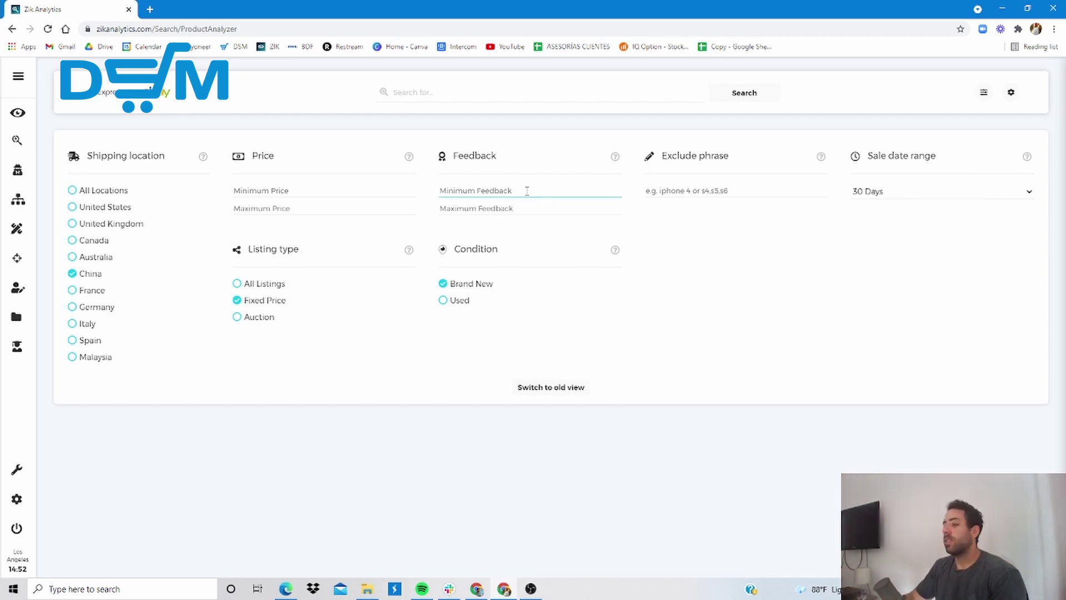
text(50)
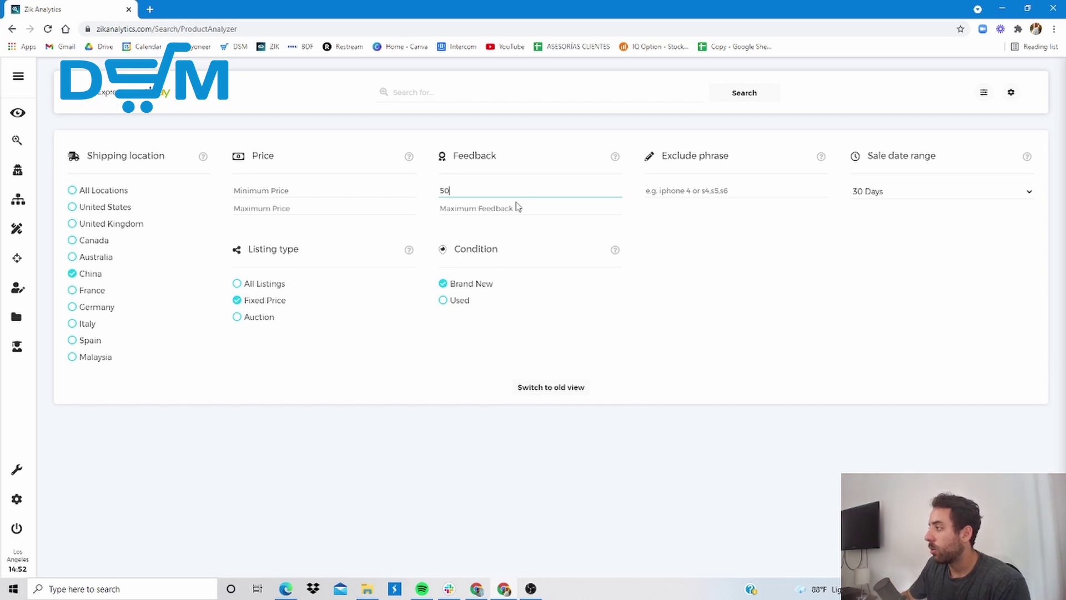
click(525, 212)
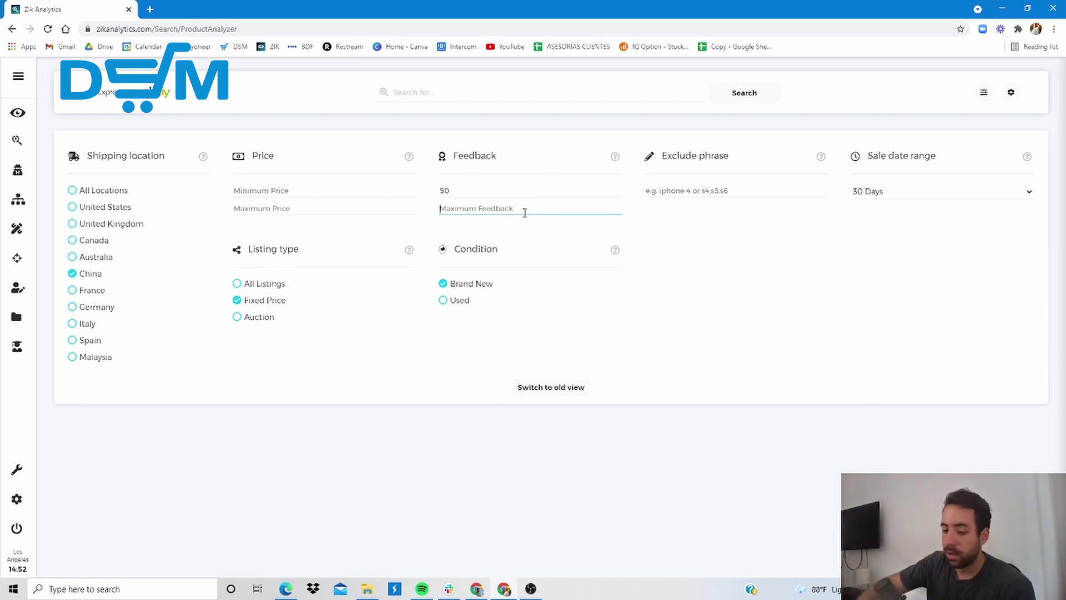
text(5000)
click(790, 267)
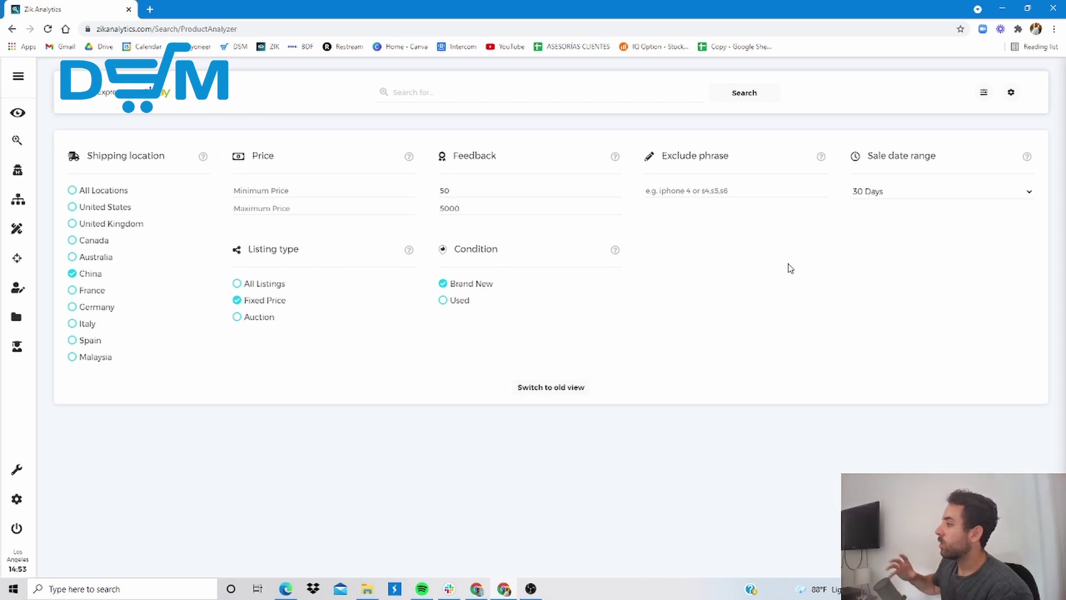
click(470, 193)
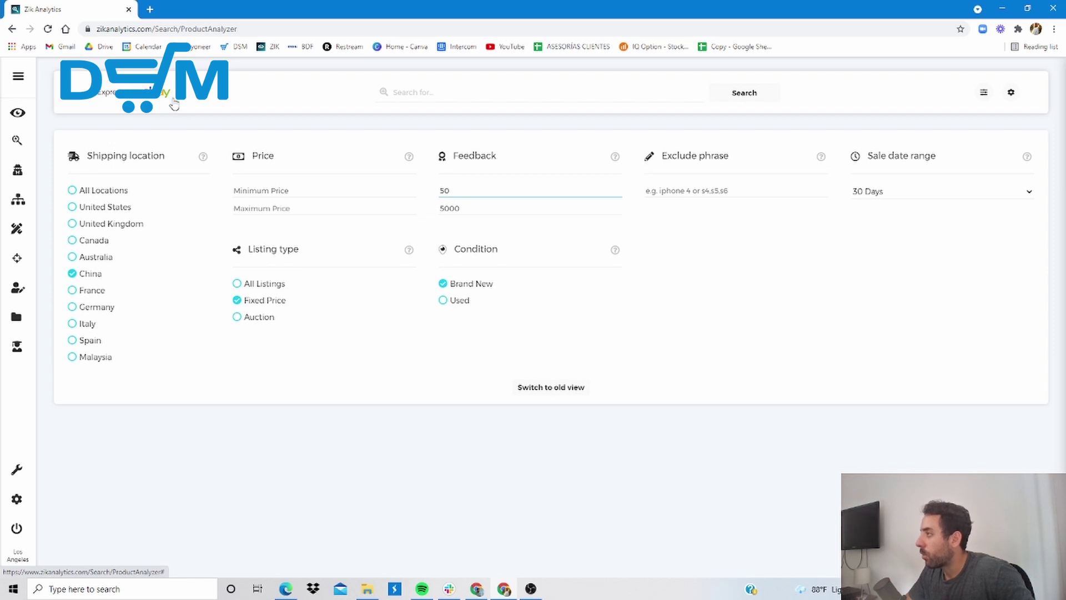
Open the AliExpress home page in a new browser tab
click(490, 93)
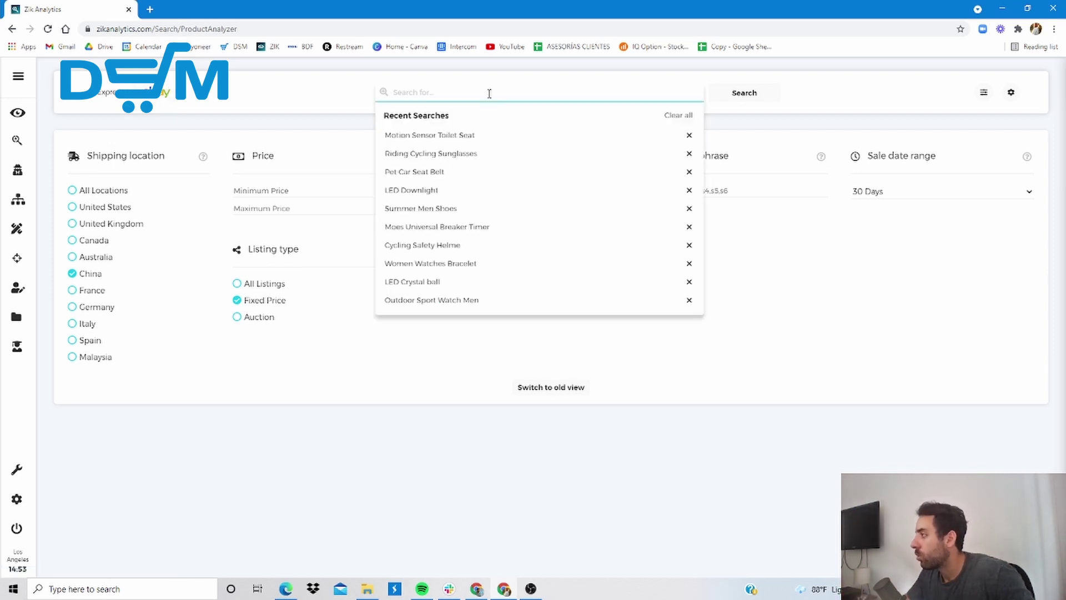
click(649, 457)
click(149, 9)
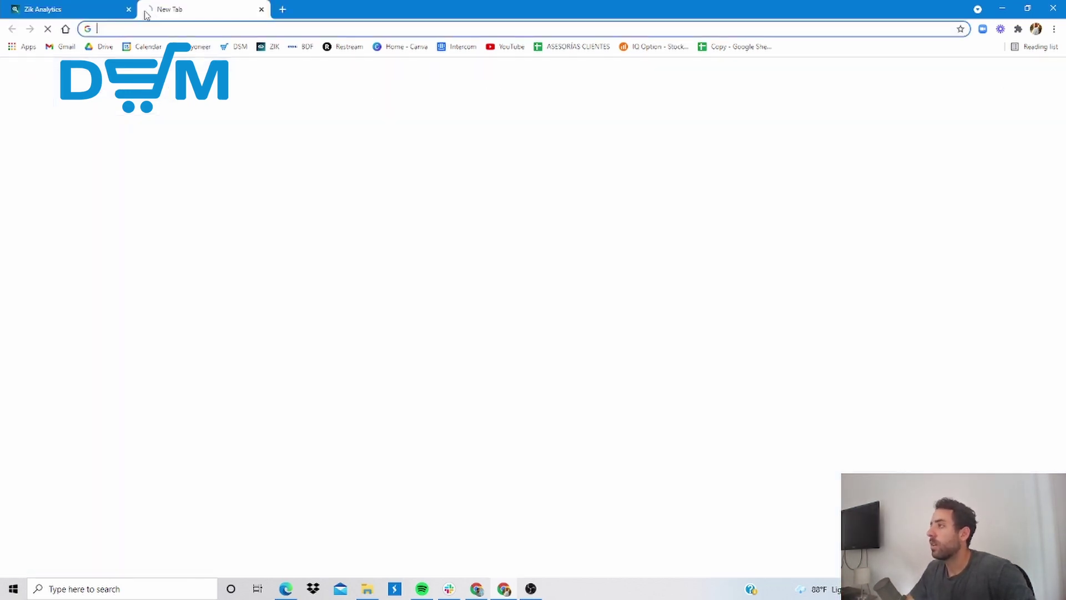
text(alie)
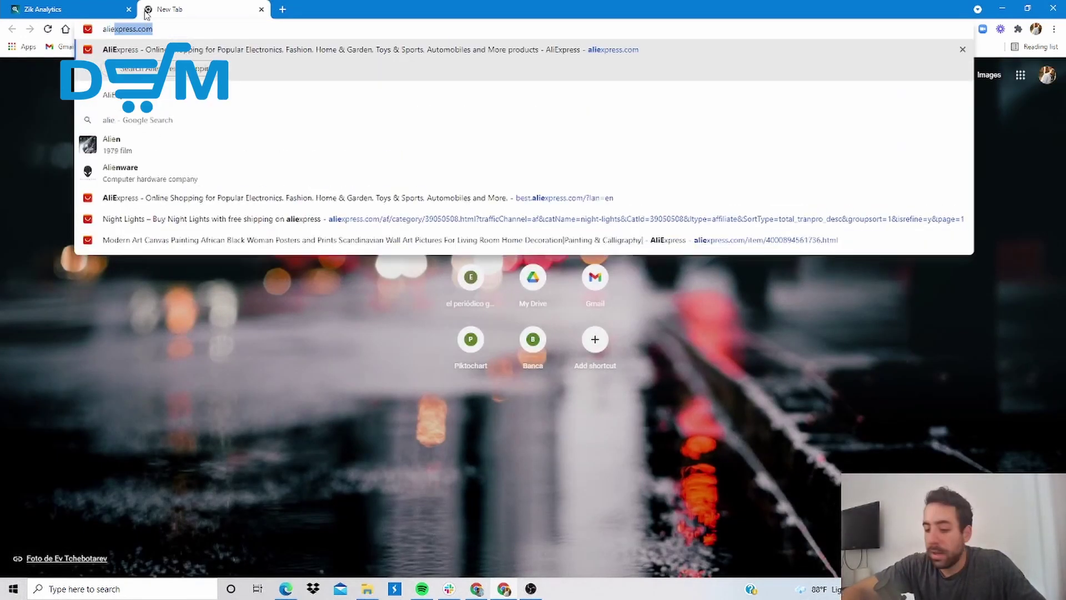
key(Return)
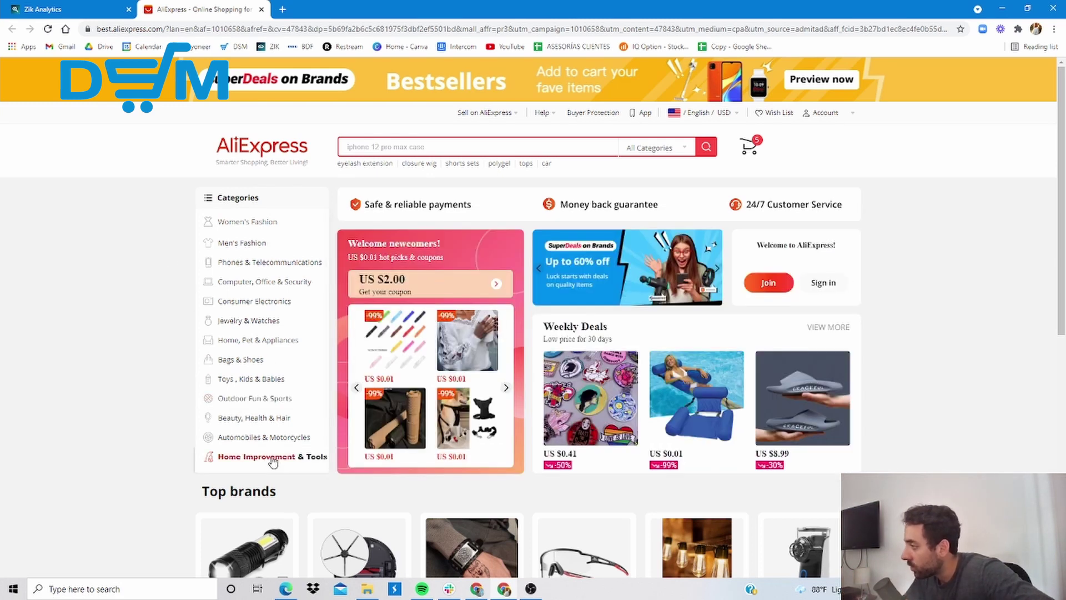
Open the Garden Tools category under Home Improvement & Tools, sort it by orders and look through the products
mouse_move(272, 462)
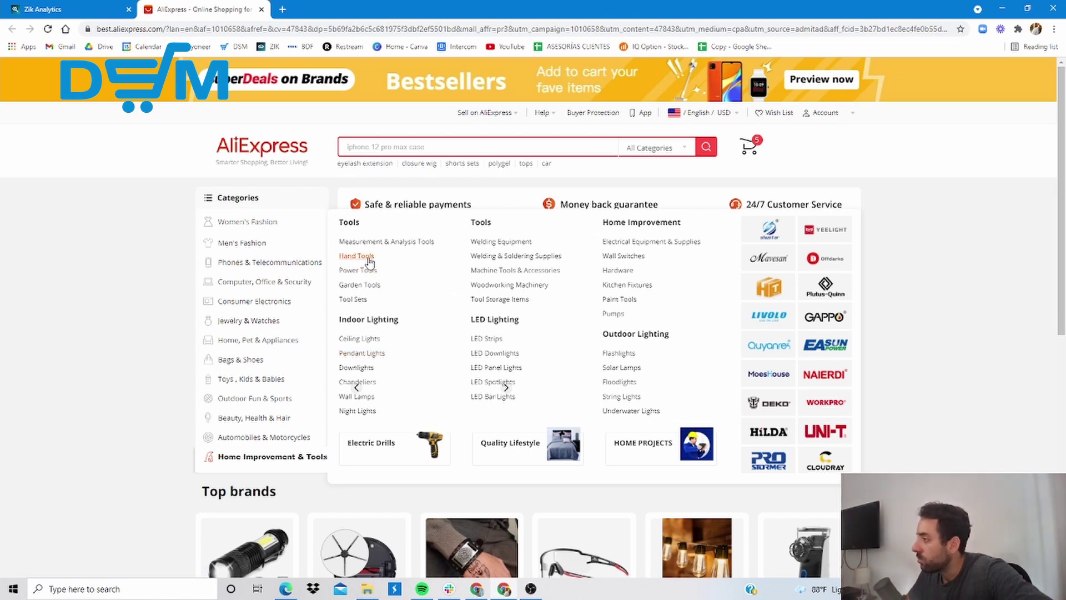
click(368, 286)
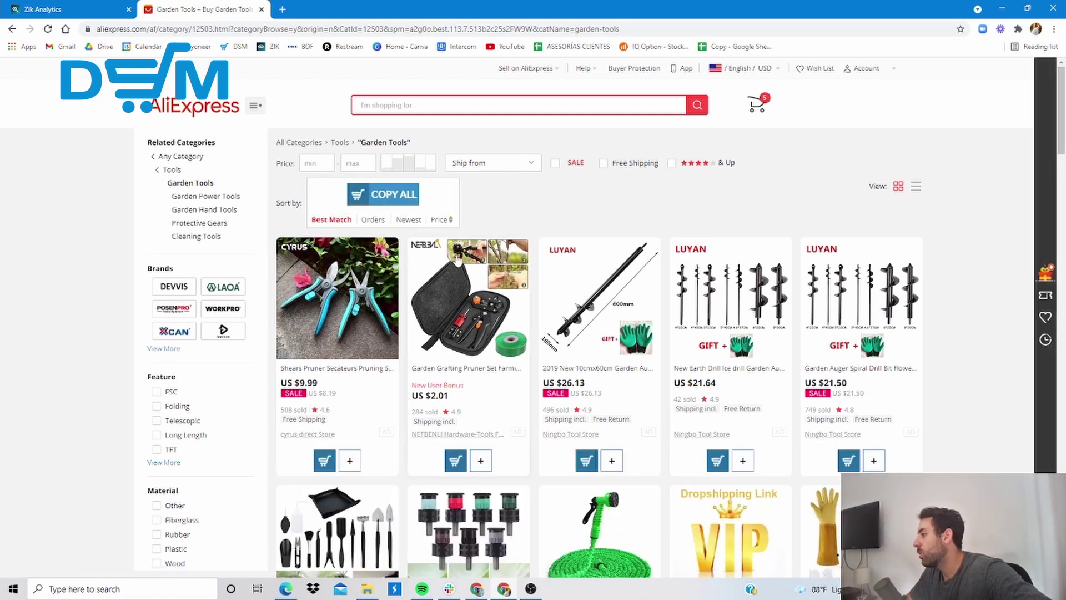
click(375, 220)
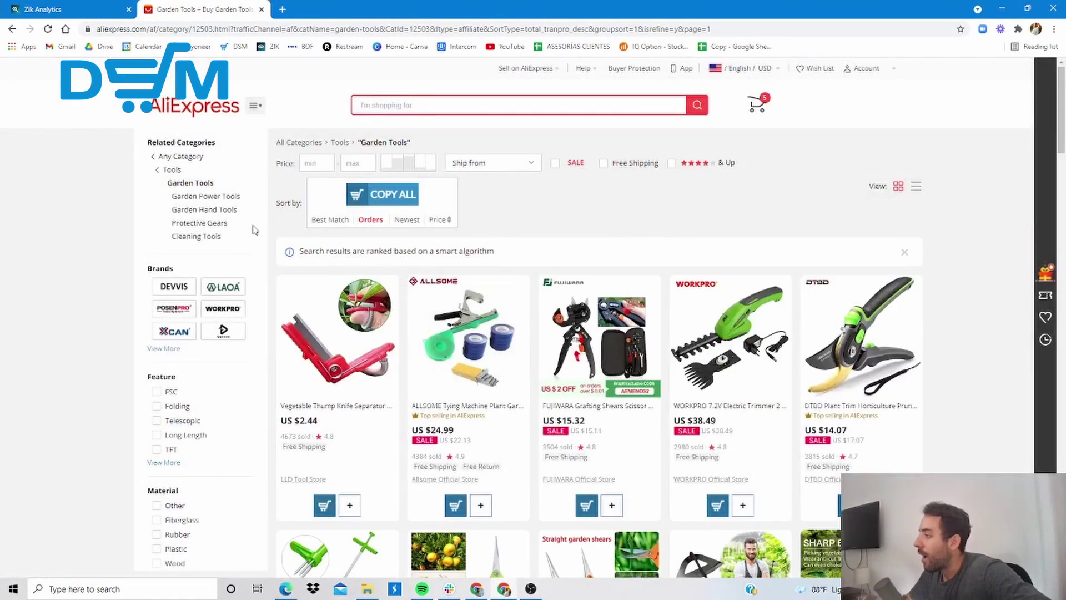
scroll(336, 315, down, 8)
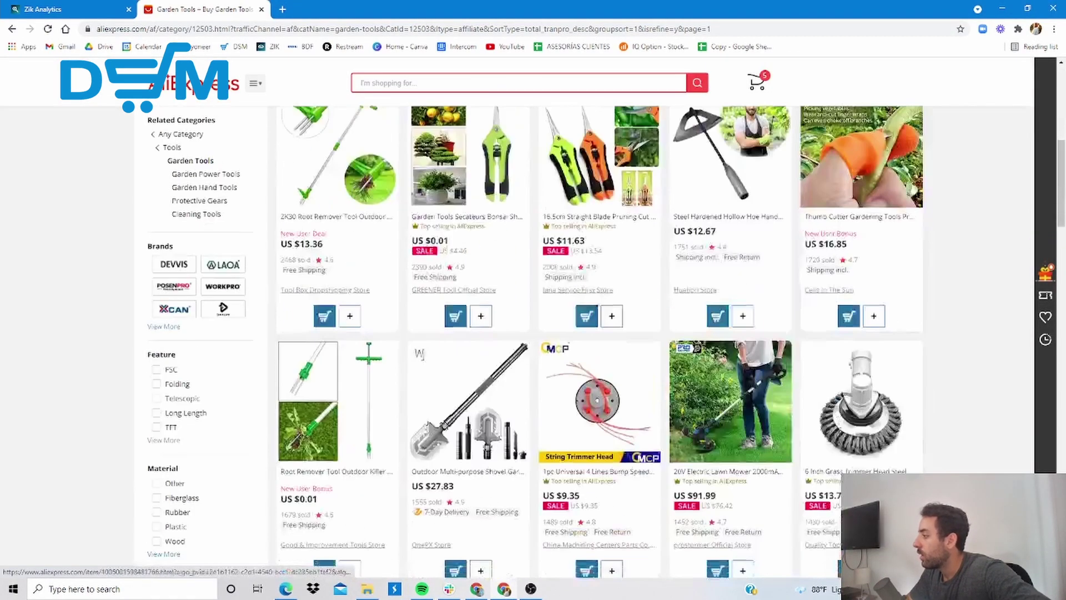
scroll(327, 251, up, 10)
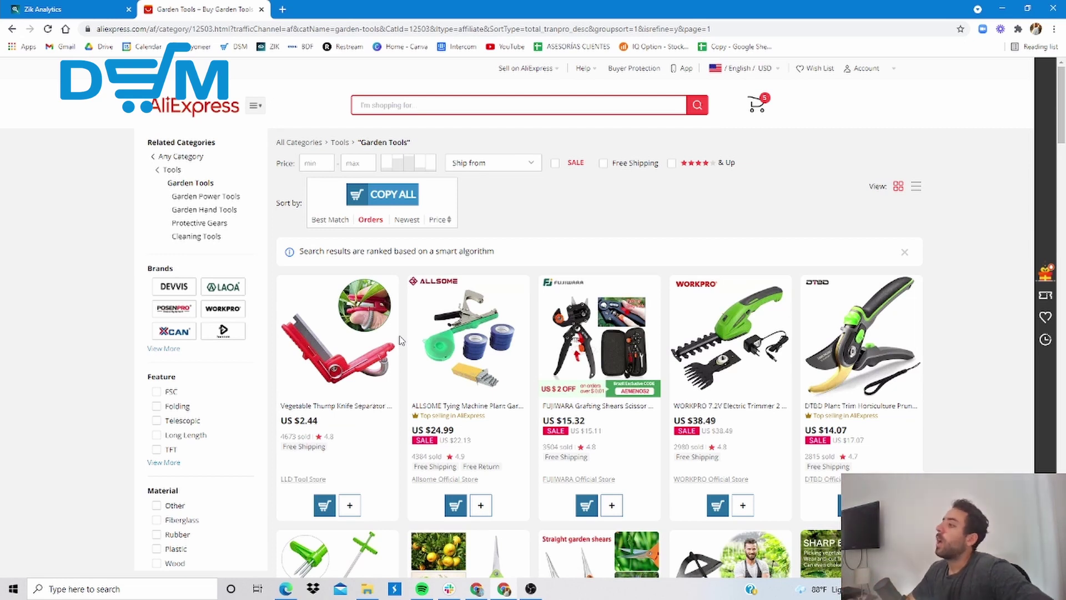
Open the product page of the Vegetable Thump Knife Separator from the Garden Tools results
click(341, 348)
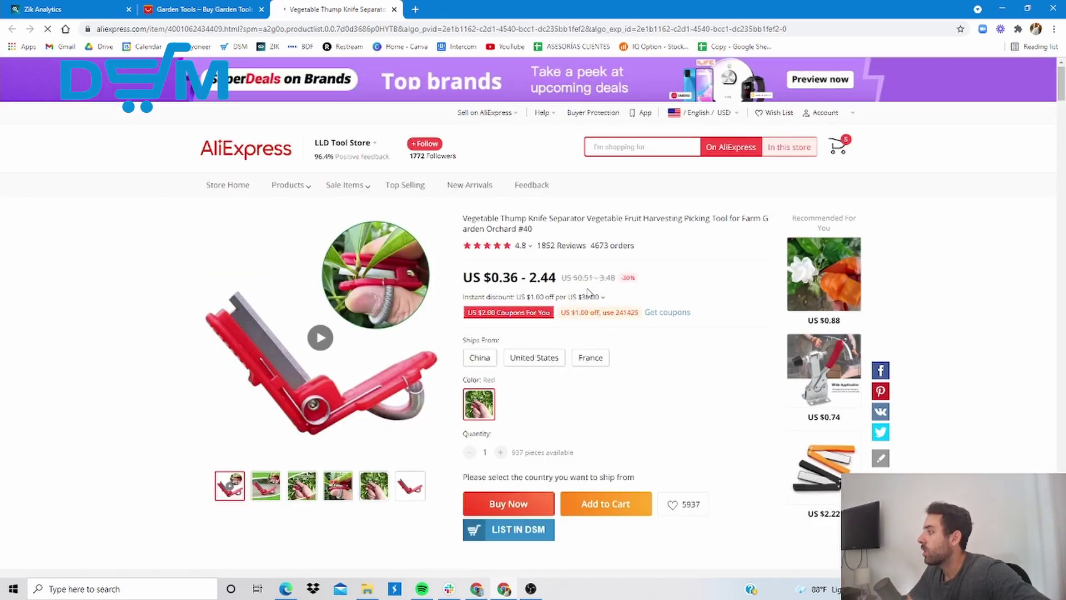
click(204, 8)
click(289, 7)
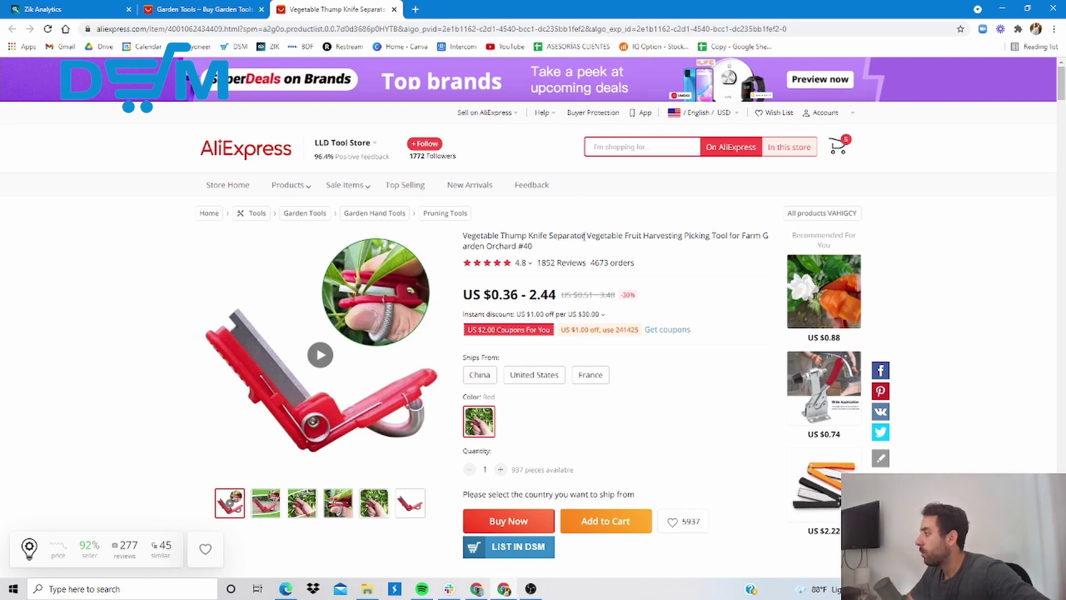
click(67, 9)
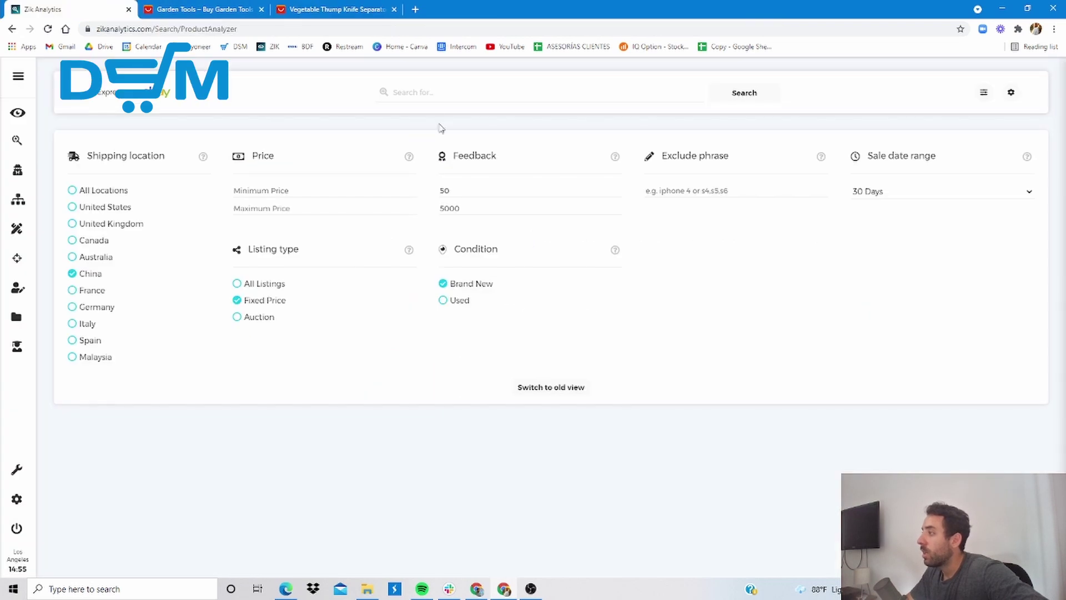
click(333, 9)
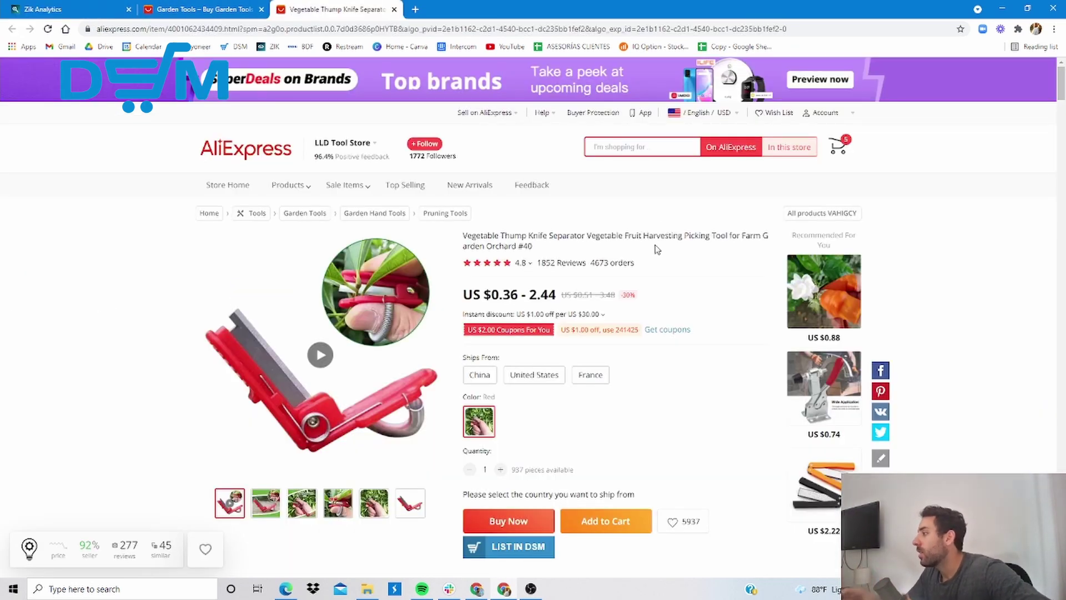
Copy the words "Vegetable Thump Knife Separator" from the AliExpress product title
drag(464, 235, 593, 244)
click(475, 244)
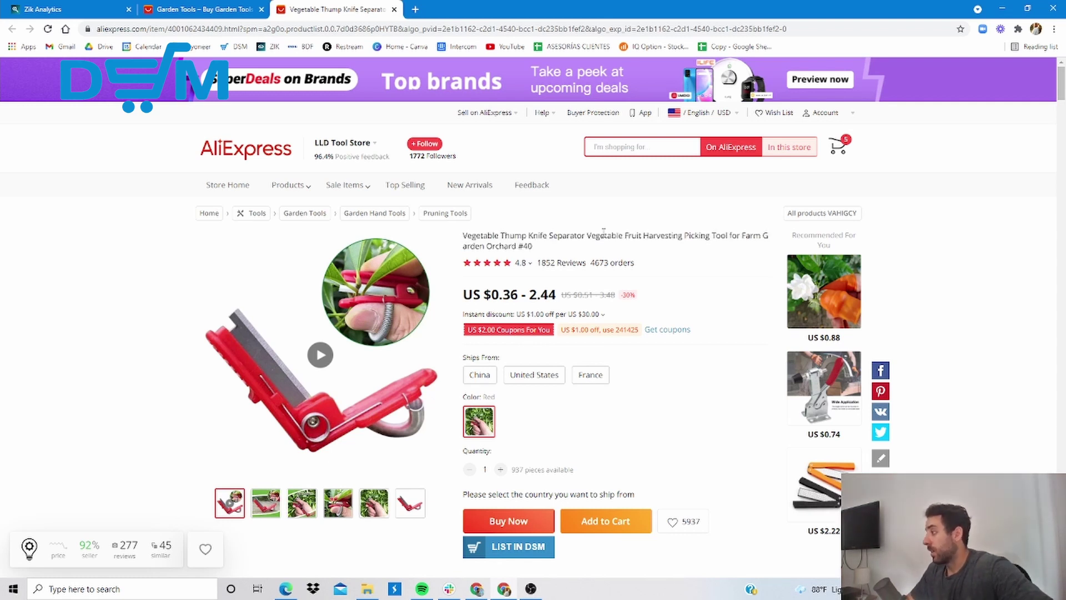
drag(465, 235, 530, 235)
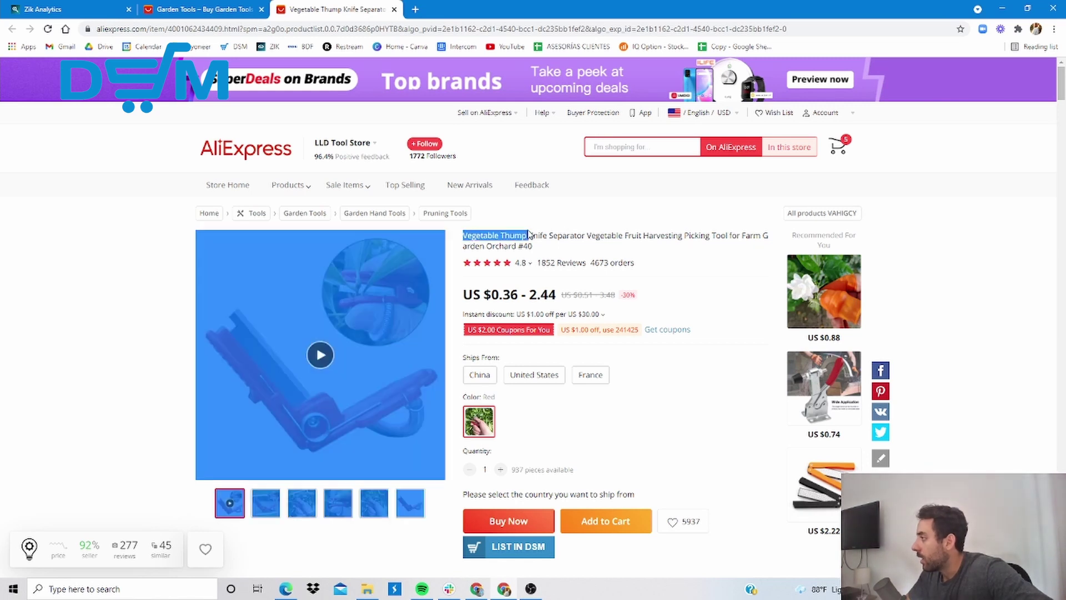
click(530, 235)
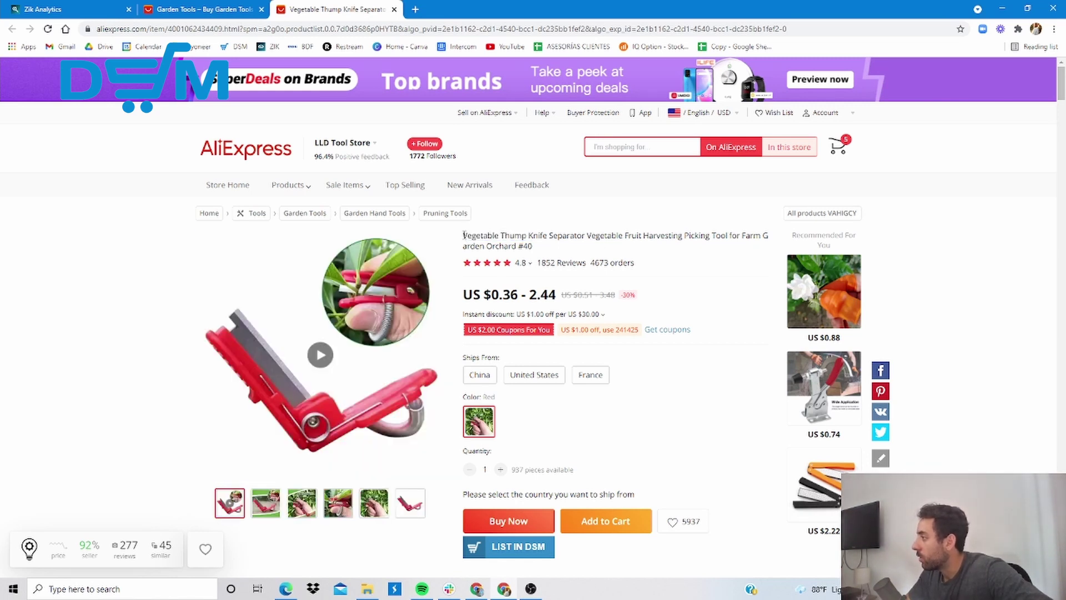
drag(464, 234, 587, 238)
key(ctrl+c)
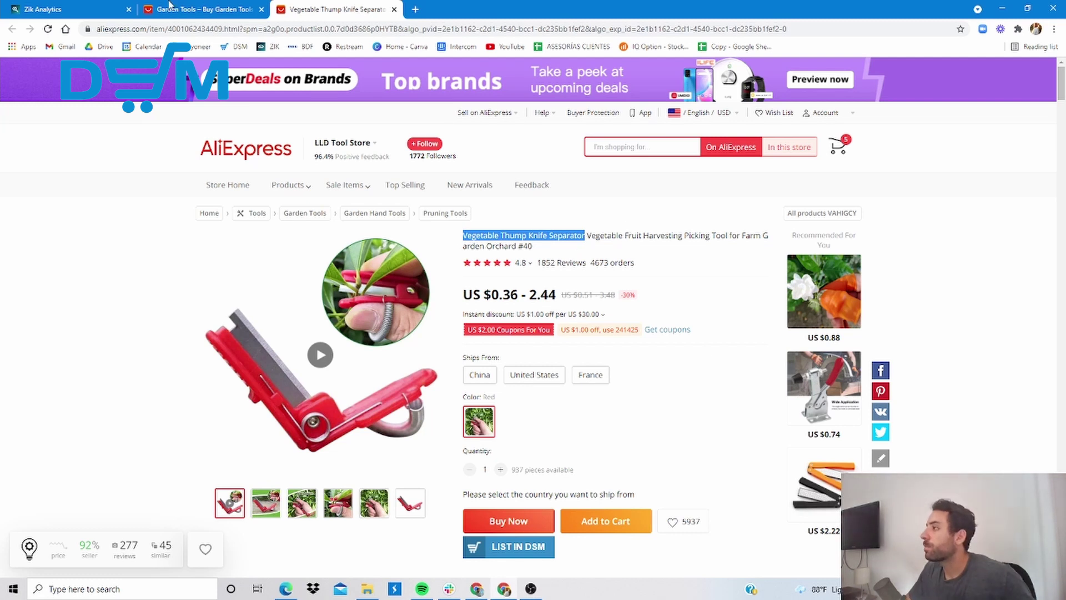
Run a Zik Analytics product search for "Vegetable Thump Knife Separator"
click(89, 7)
click(422, 93)
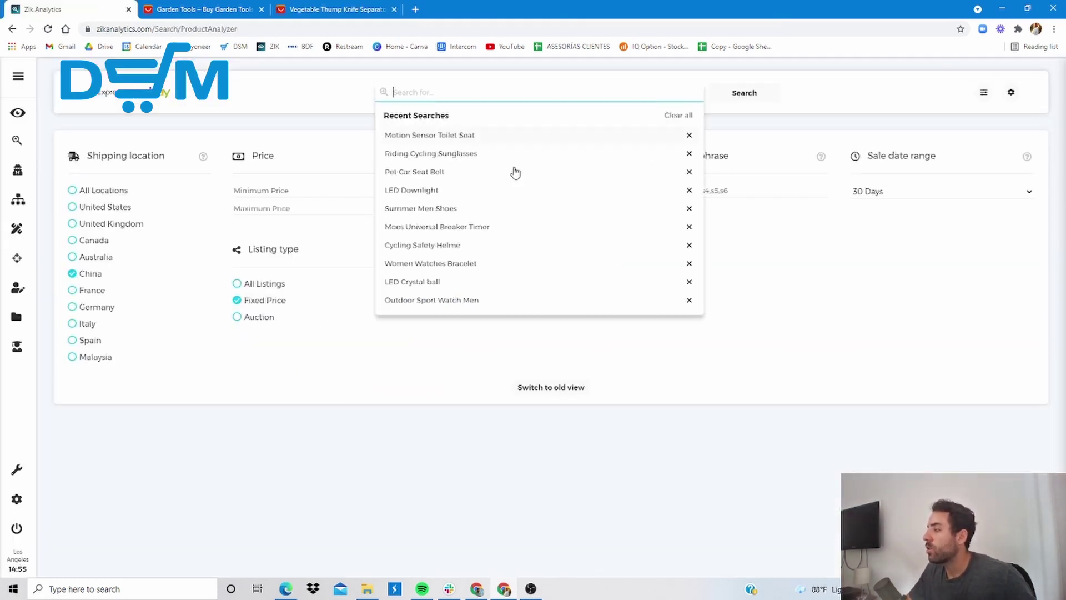
key(ctrl+v)
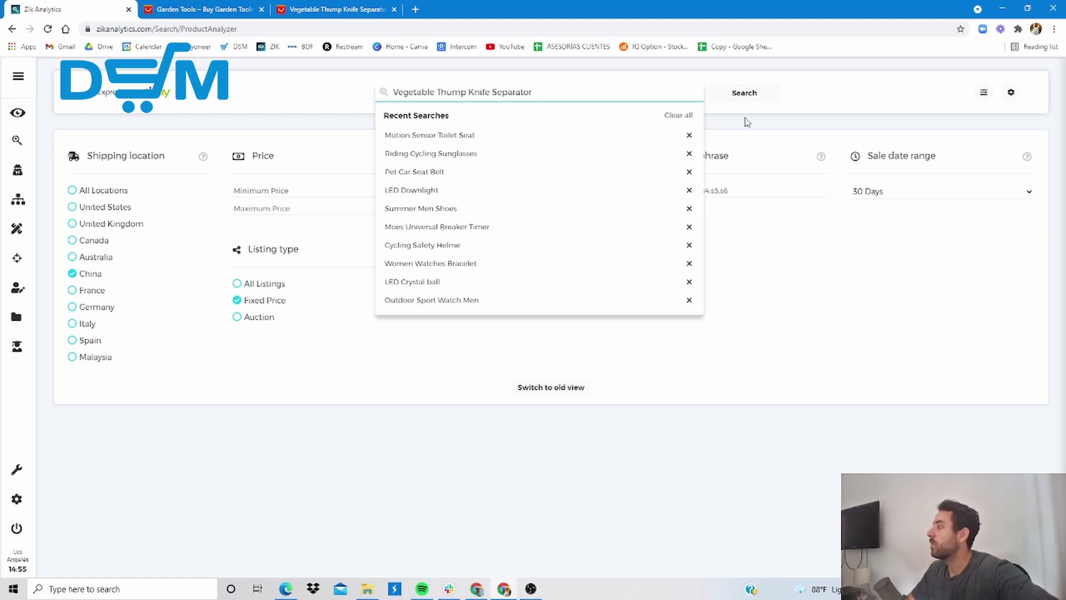
click(744, 94)
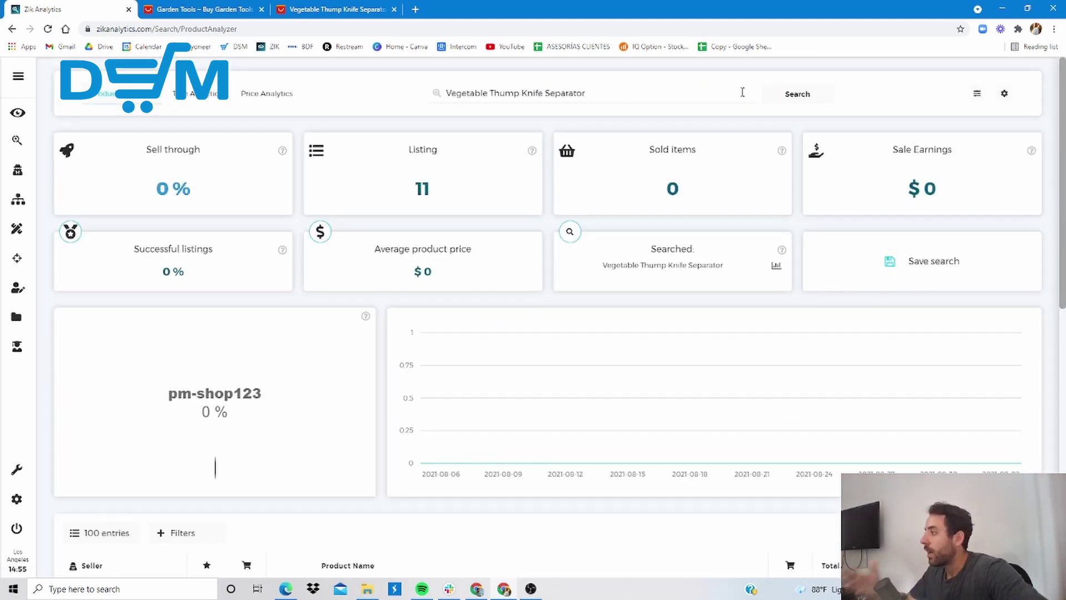
Examine the search's sales figures and the listed products' VeRO warnings, and return to the AliExpress product page
scroll(507, 274, down, 6)
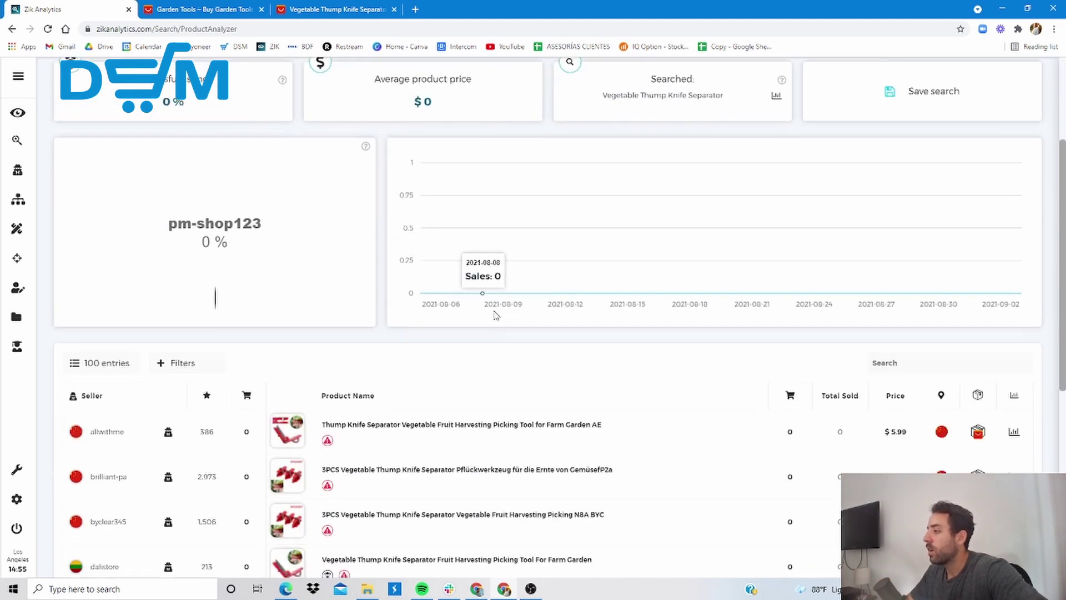
scroll(419, 378, up, 6)
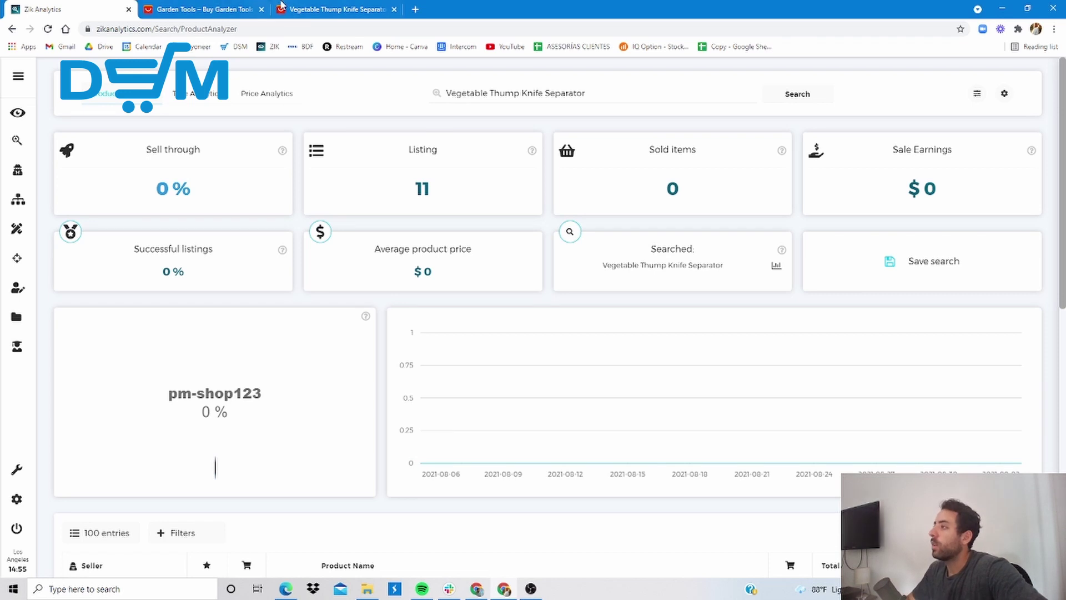
click(310, 8)
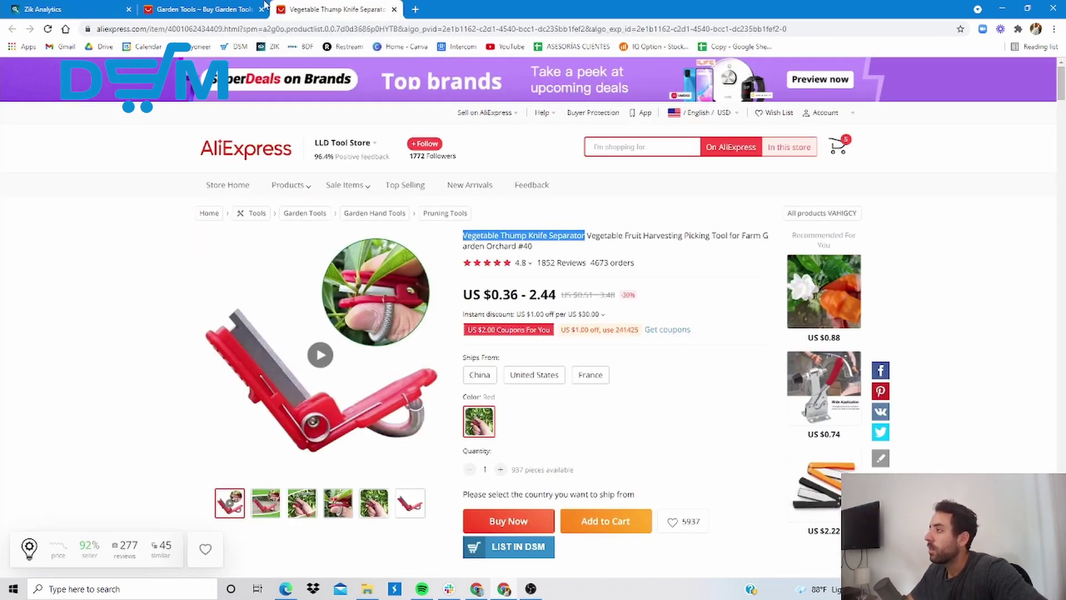
click(45, 9)
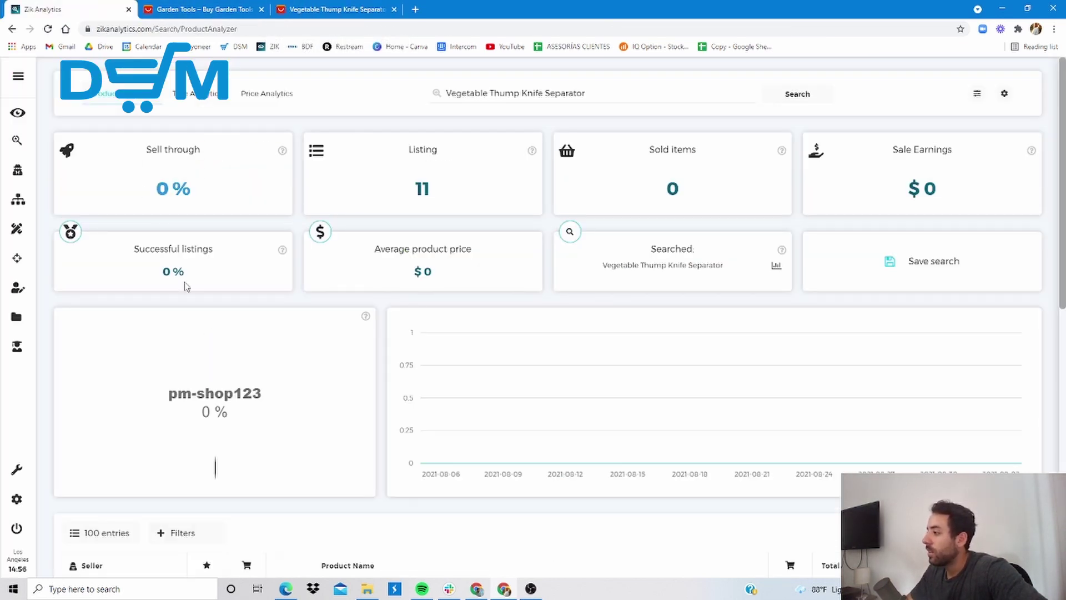
scroll(186, 286, down, 7)
scroll(171, 382, up, 5)
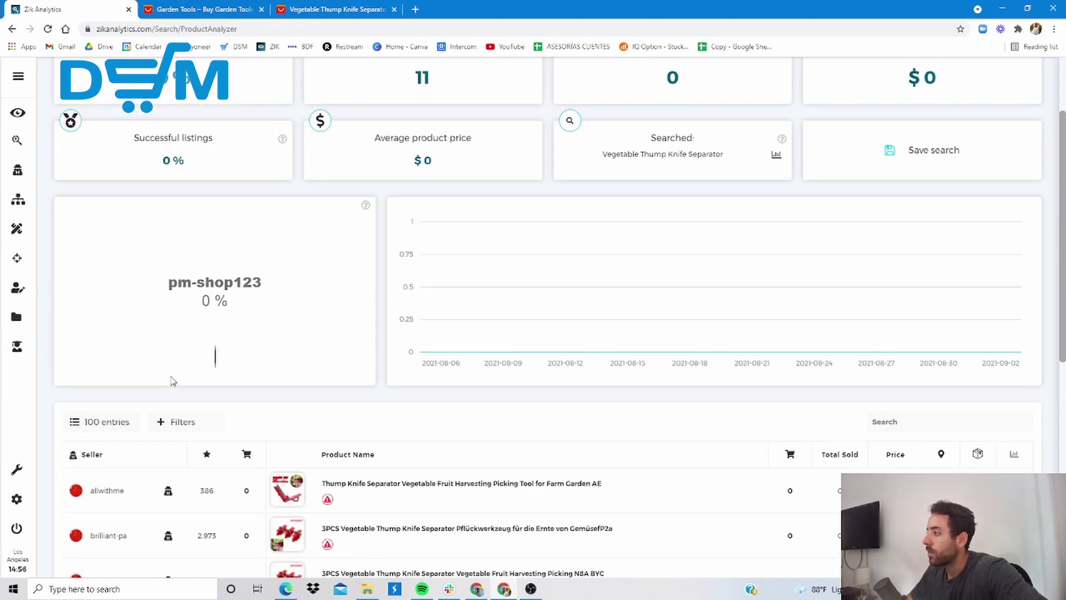
scroll(247, 416, down, 3)
mouse_move(304, 329)
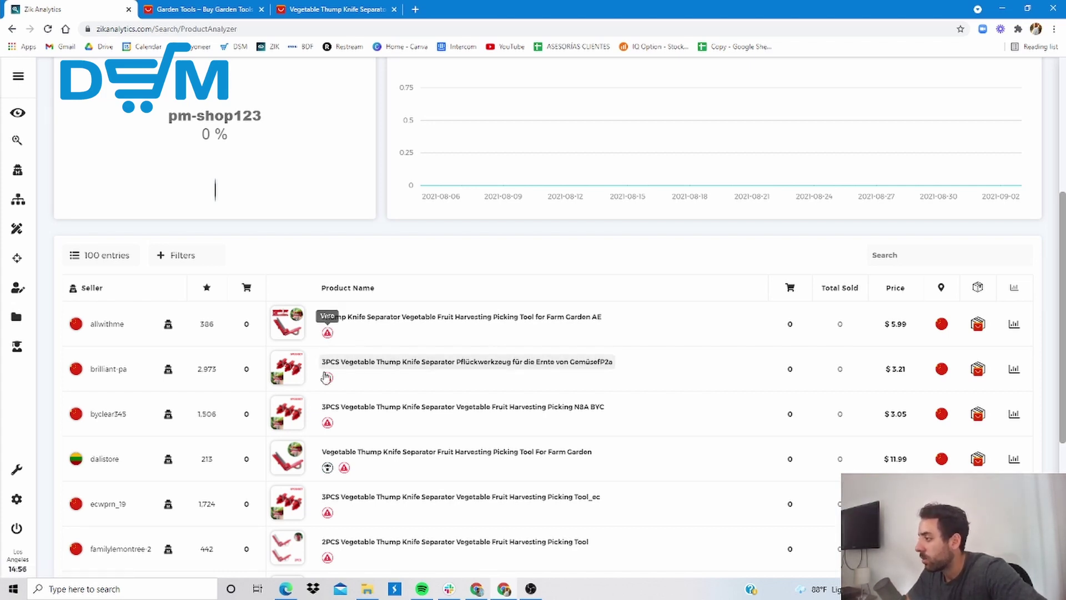
click(388, 9)
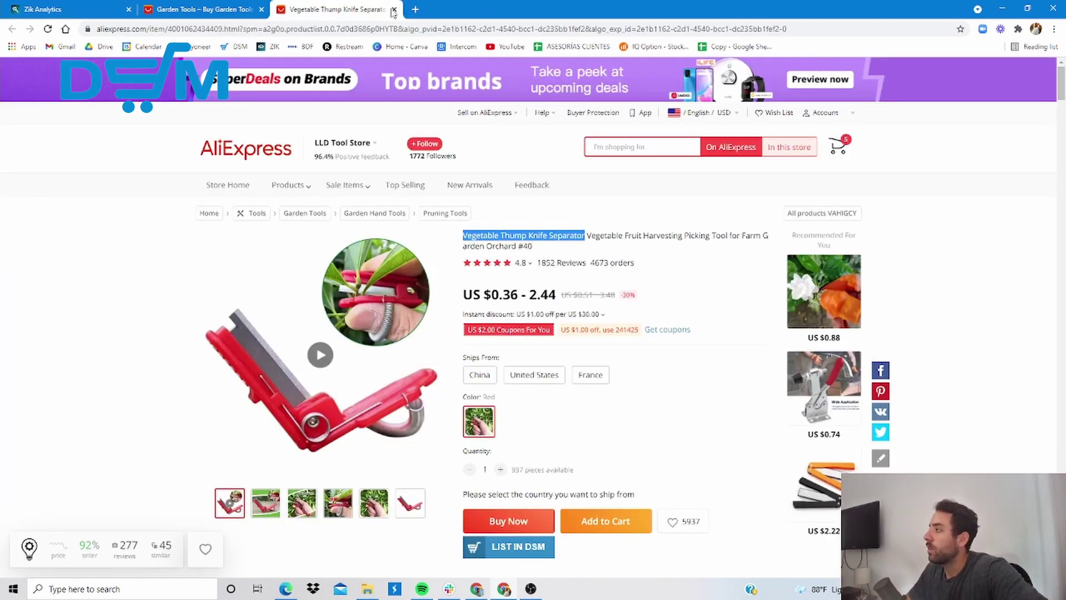
Open the Night Lights category from the AliExpress home page and sort its products by orders
click(394, 10)
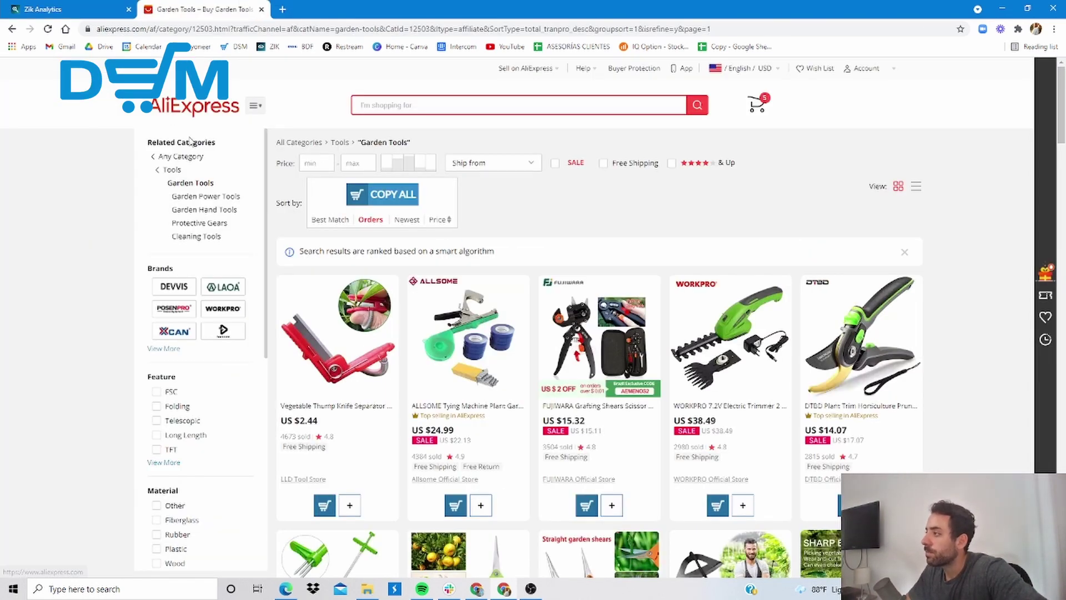
click(225, 226)
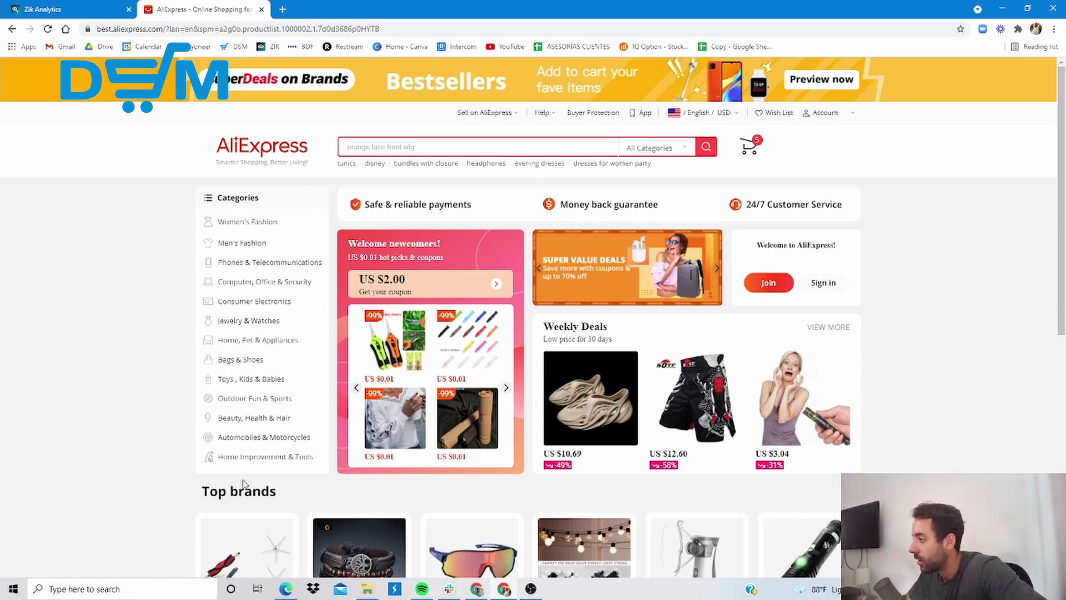
mouse_move(257, 460)
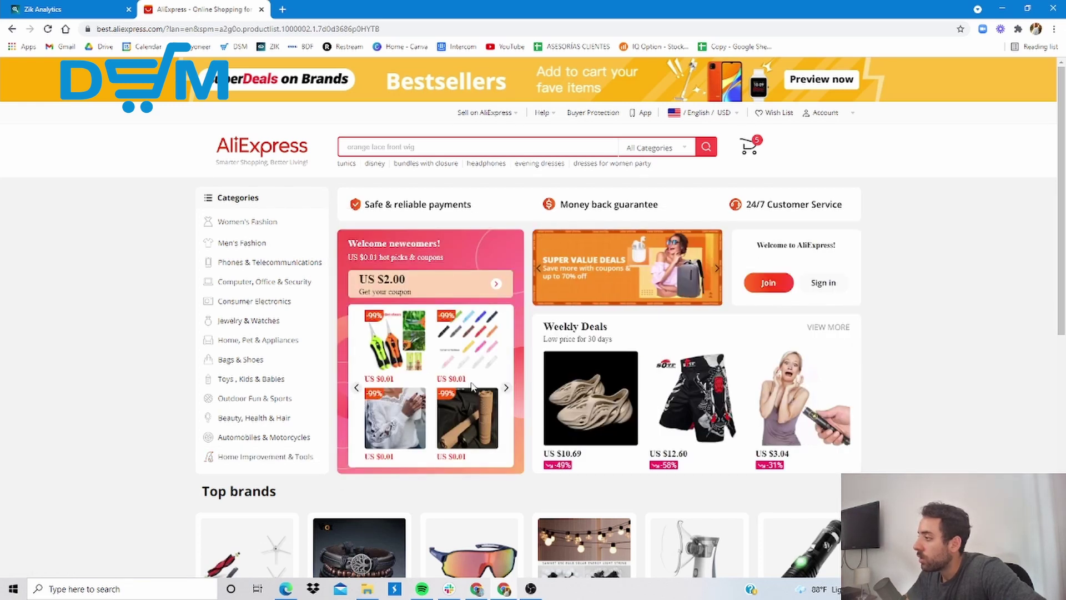
mouse_move(304, 462)
click(364, 414)
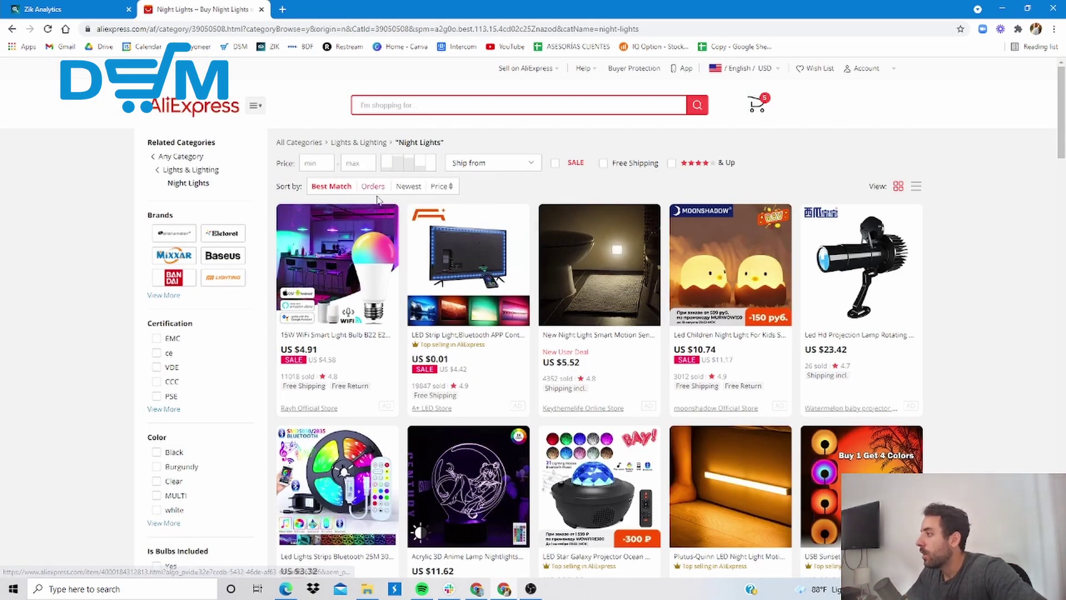
click(377, 221)
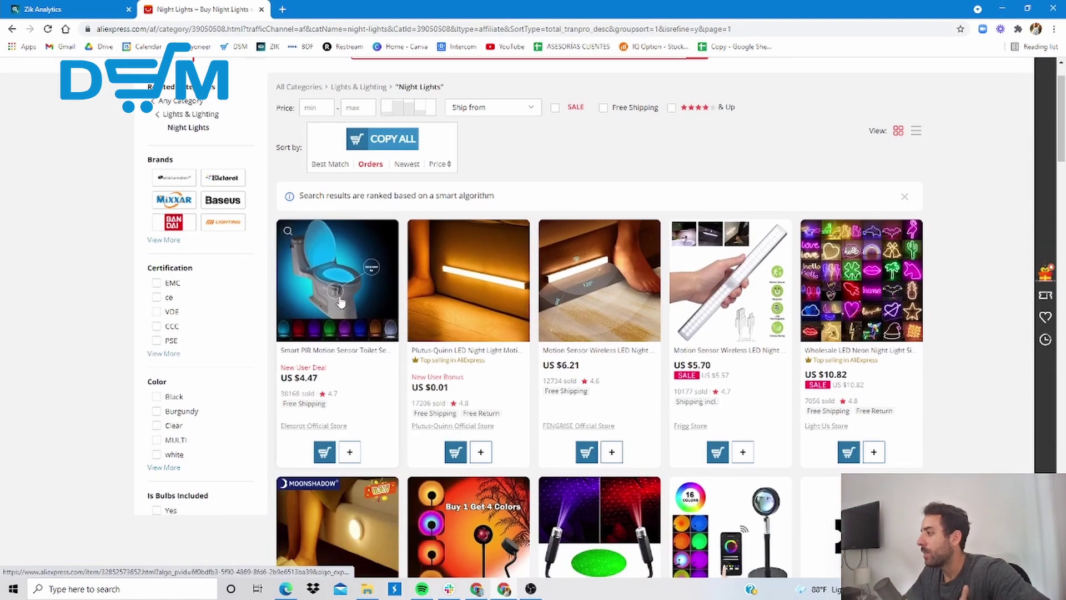
Open the Smart PIR Motion Sensor Toilet Seat product page and copy "Motion Sensor Toilet Seat" from its title
click(341, 300)
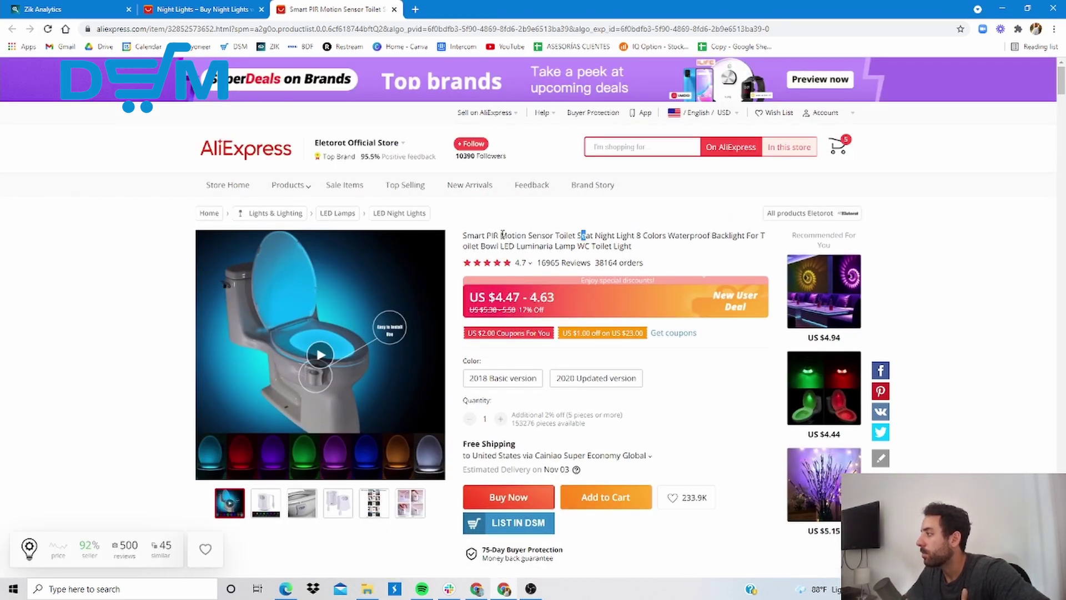
drag(501, 236, 594, 235)
key(ctrl+c)
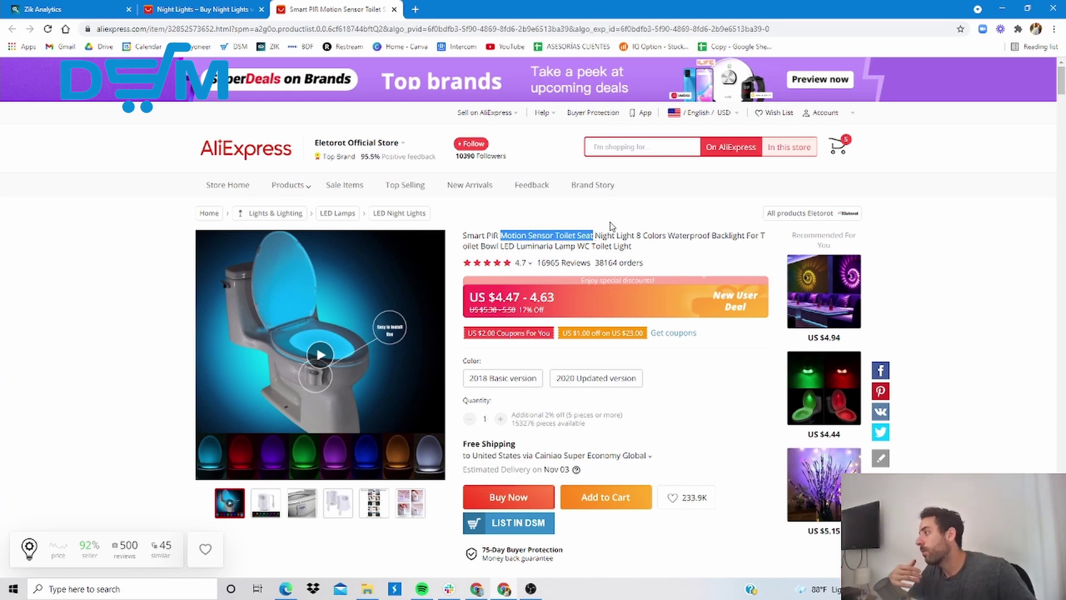
Start a new Zik Analytics product research with shipping location China and seller feedback from 50 to 5000
click(88, 9)
scroll(389, 166, up, 5)
click(18, 140)
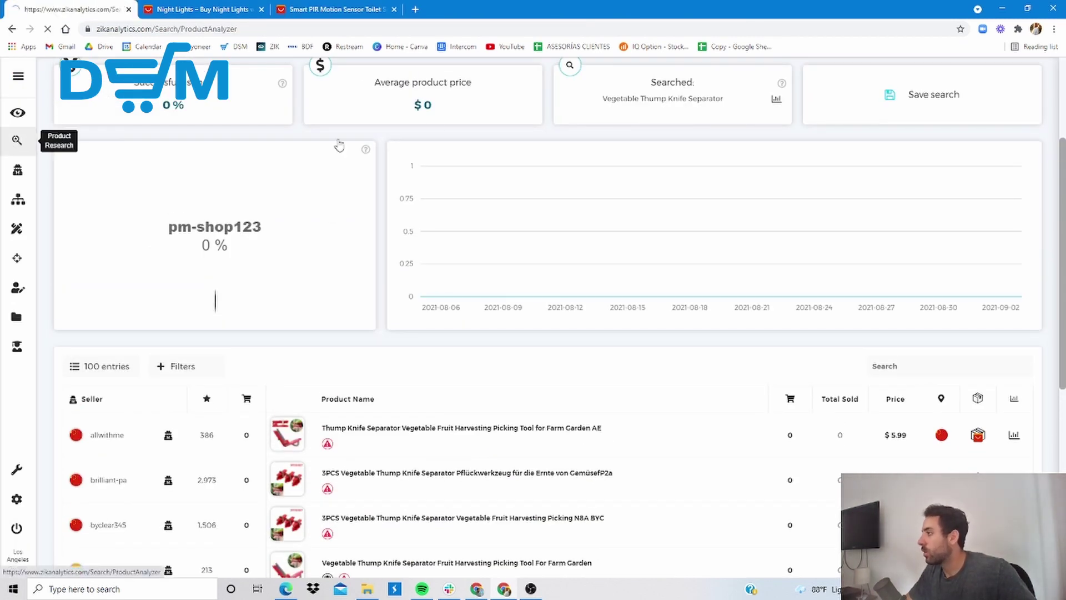
click(72, 274)
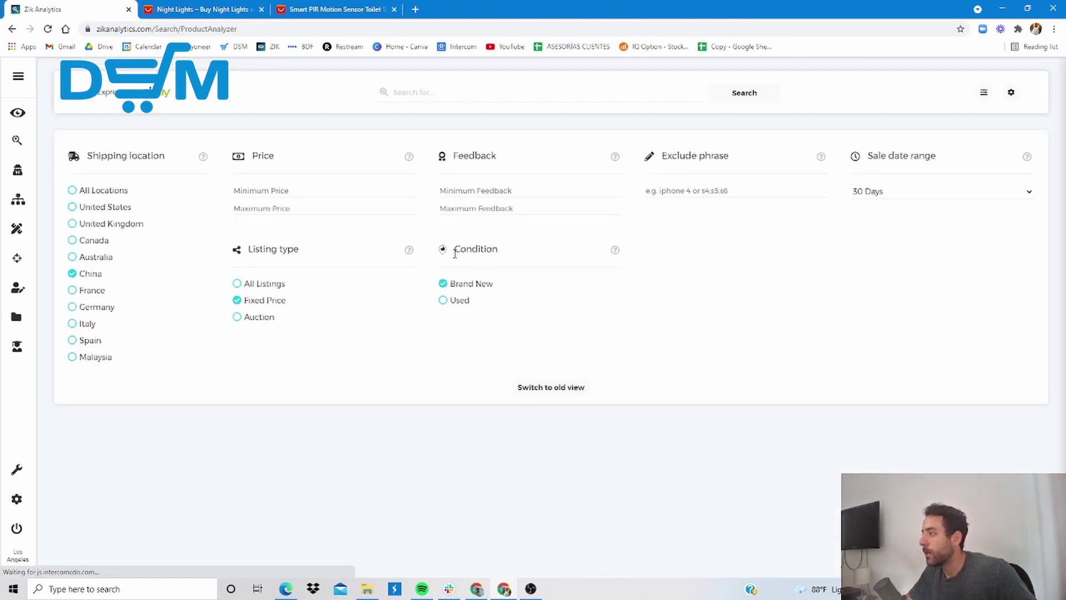
click(479, 190)
text(50)
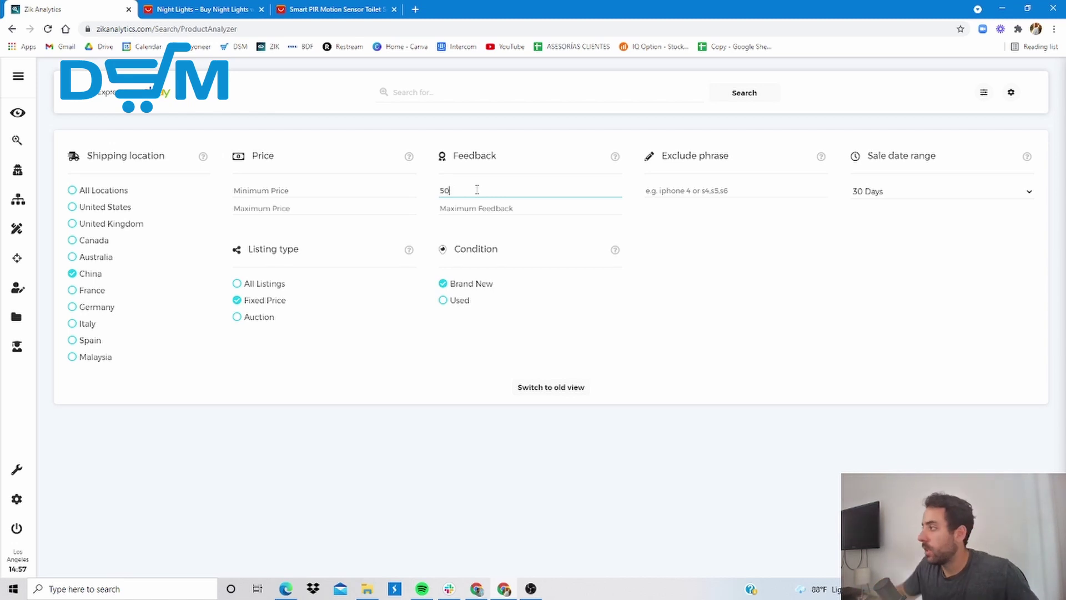
click(477, 208)
text(5000)
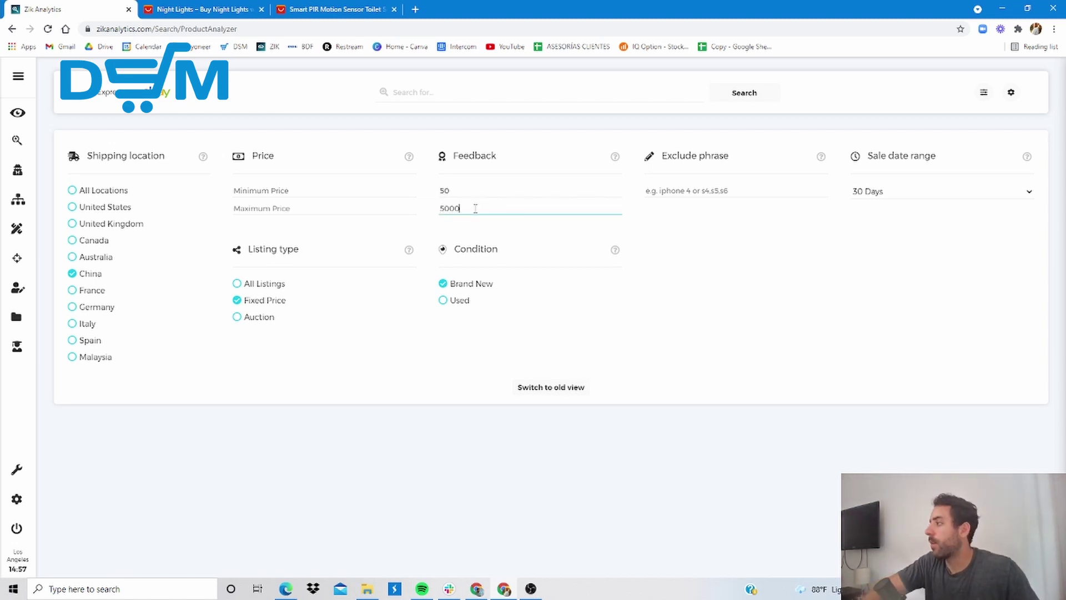
Run the product search for the copied words "Motion Sensor Toilet Seat"
click(477, 92)
key(ctrl+v)
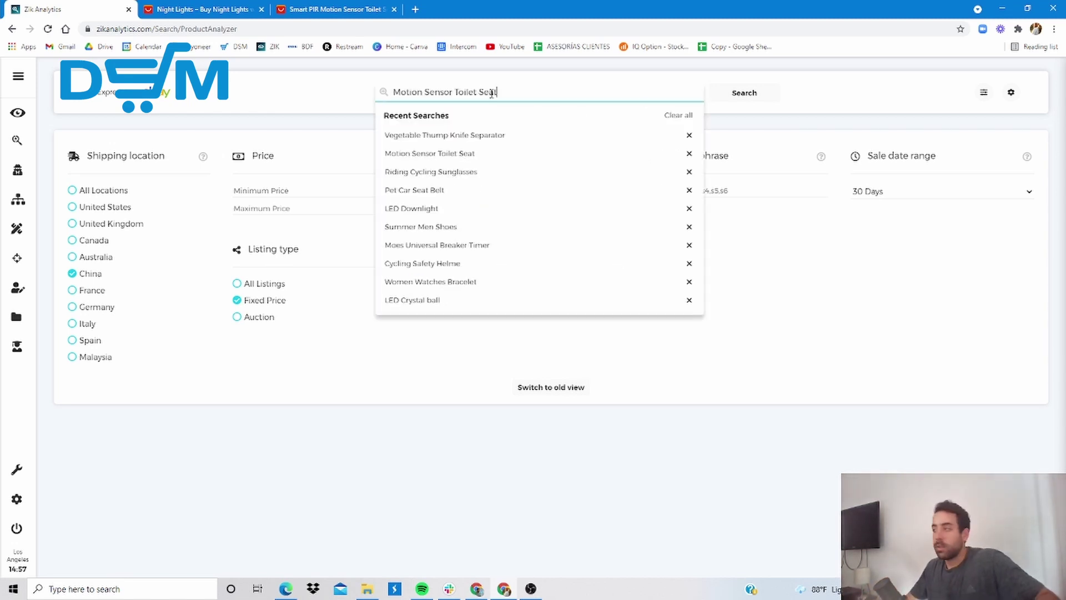
click(745, 93)
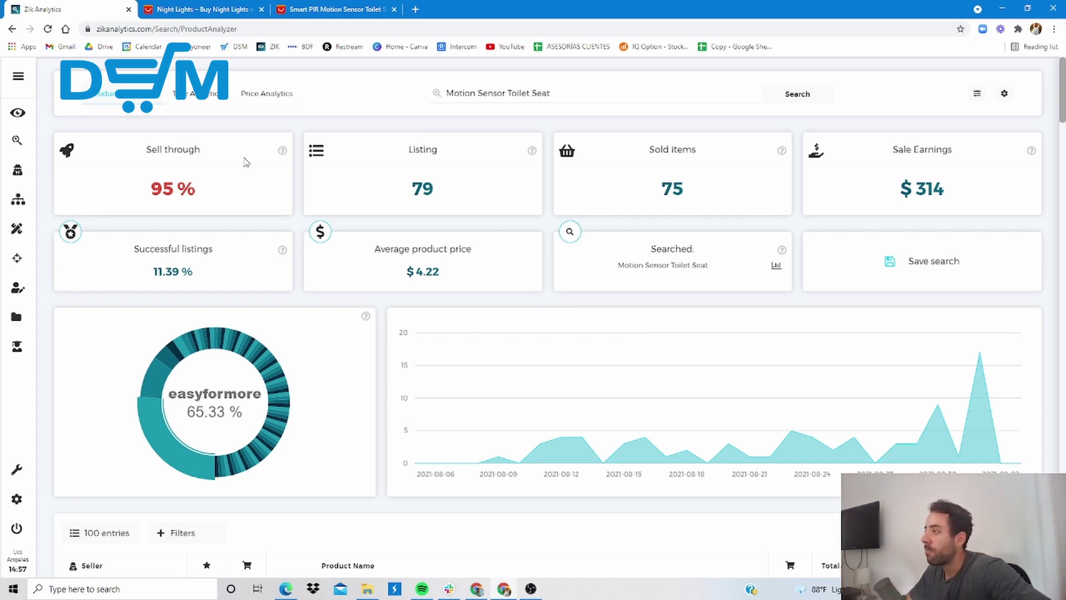
Examine the search's sell-through, sales figures and sales chart, and review the sellers in the product list
mouse_move(284, 156)
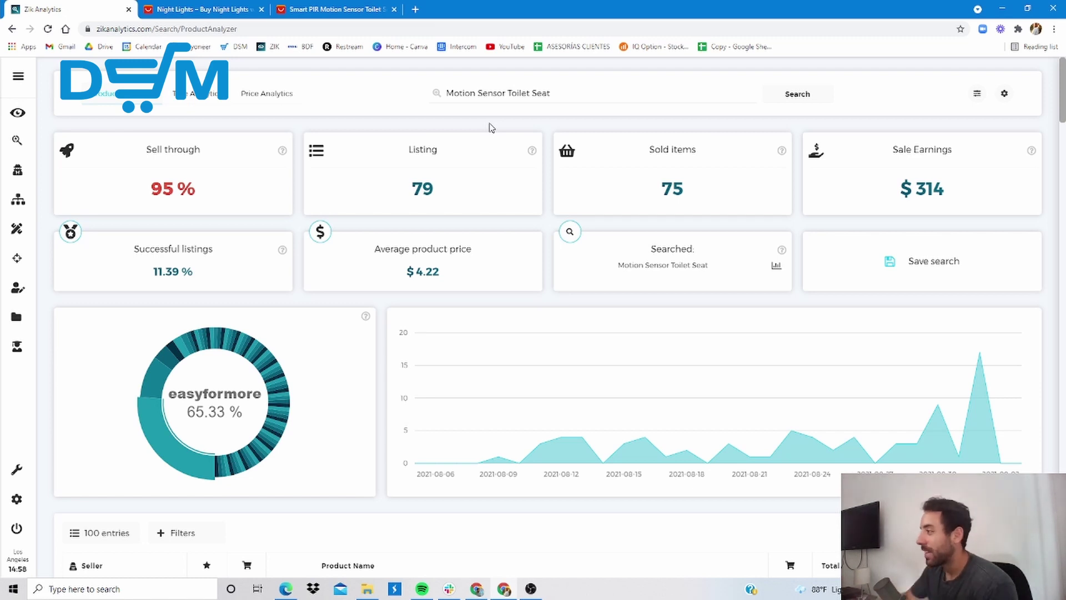
scroll(467, 233, down, 3)
scroll(436, 288, up, 3)
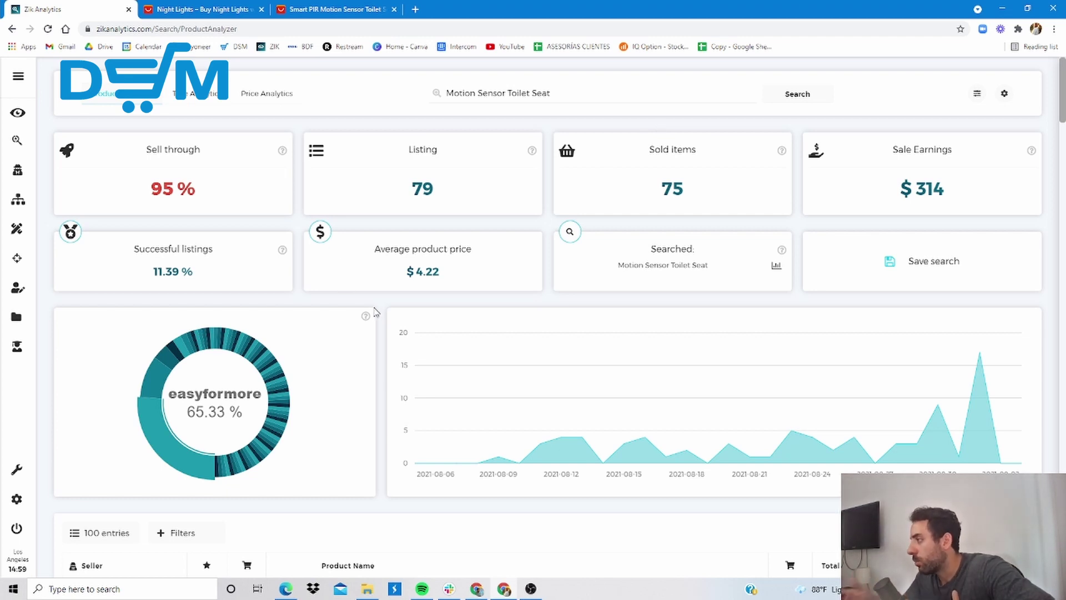
scroll(390, 324, down, 1)
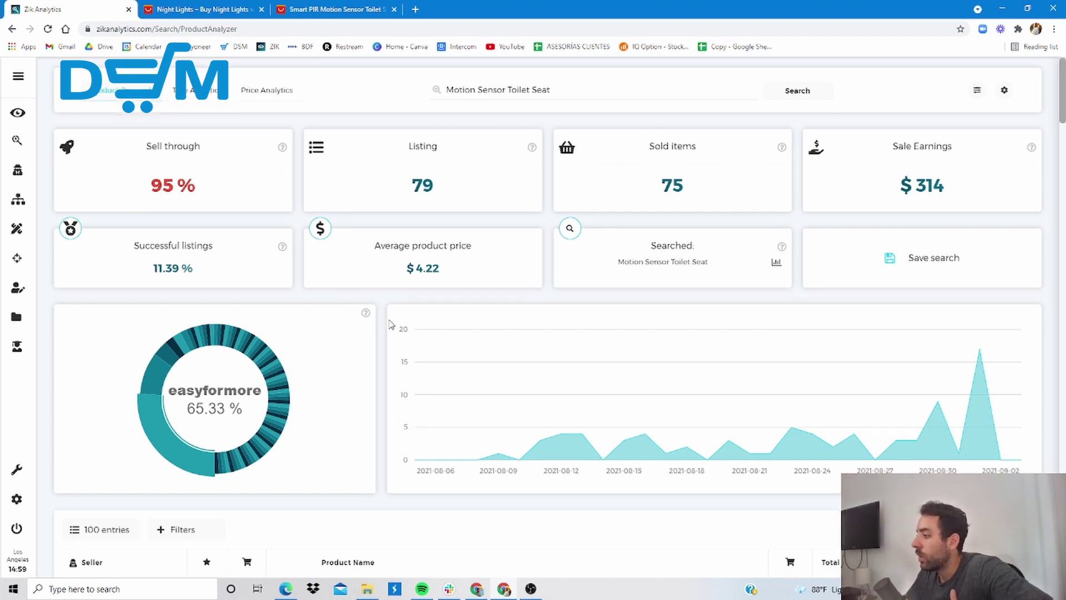
scroll(391, 325, down, 6)
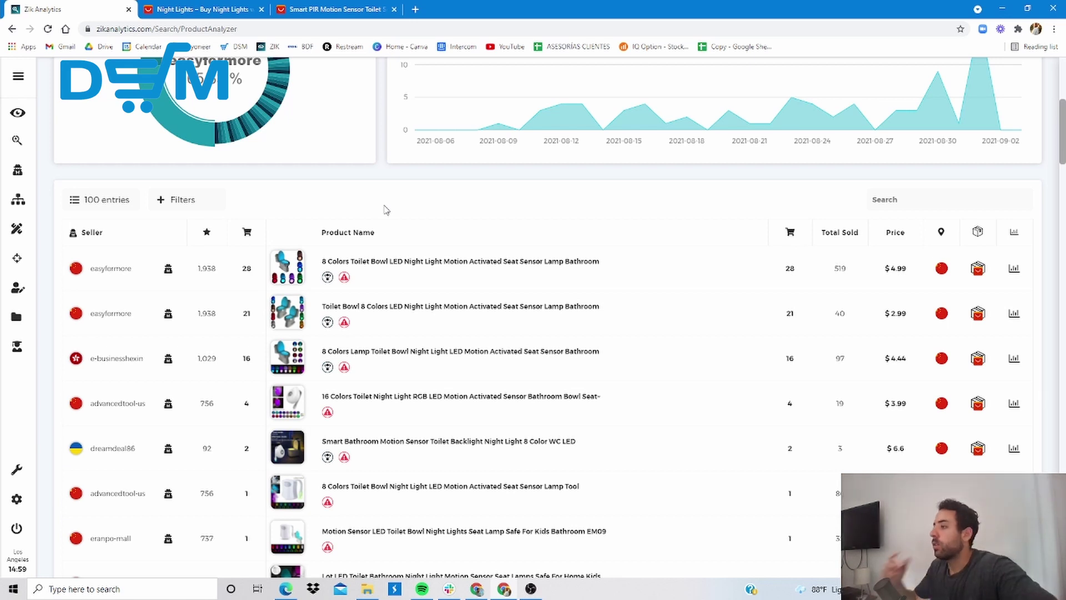
scroll(252, 203, down, 1)
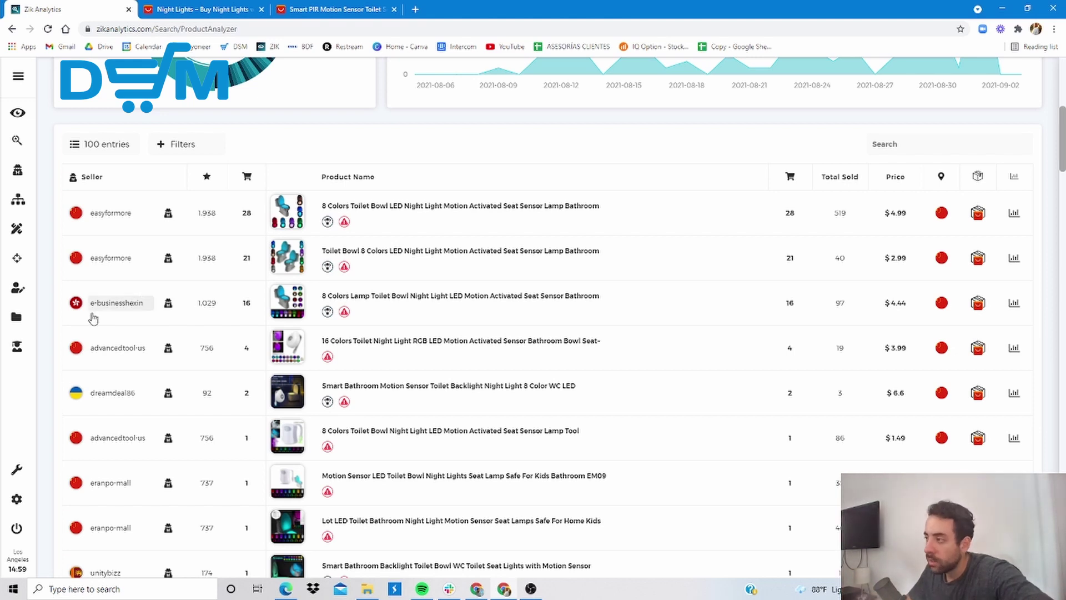
scroll(94, 322, down, 1)
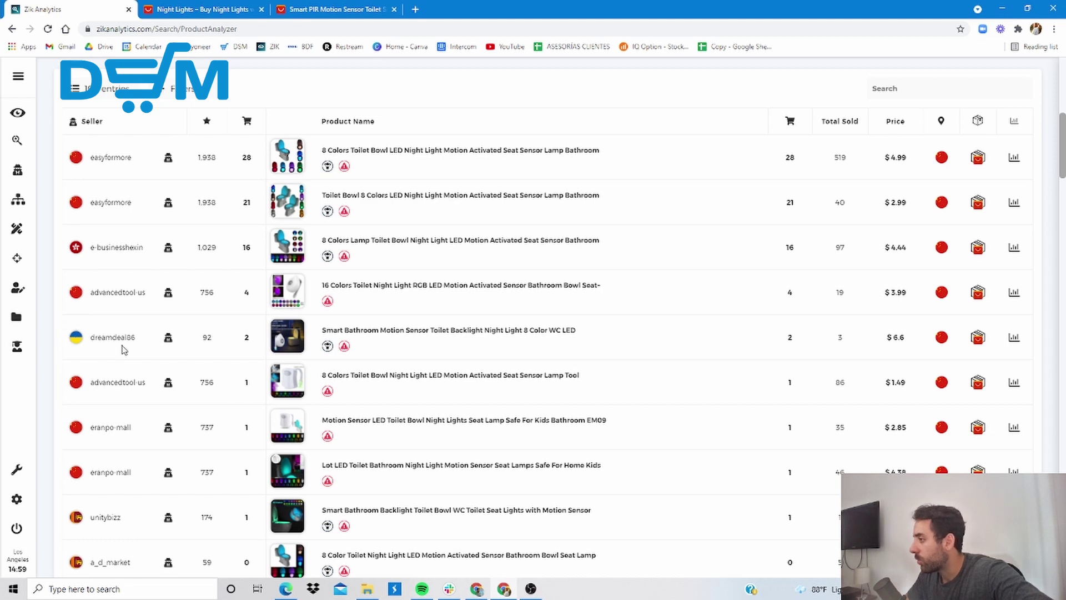
Scan the seller dreamdeal86, filter its listings to at least 3 sales in 30 days and a minimum current price of 8, and return to the product list
click(168, 339)
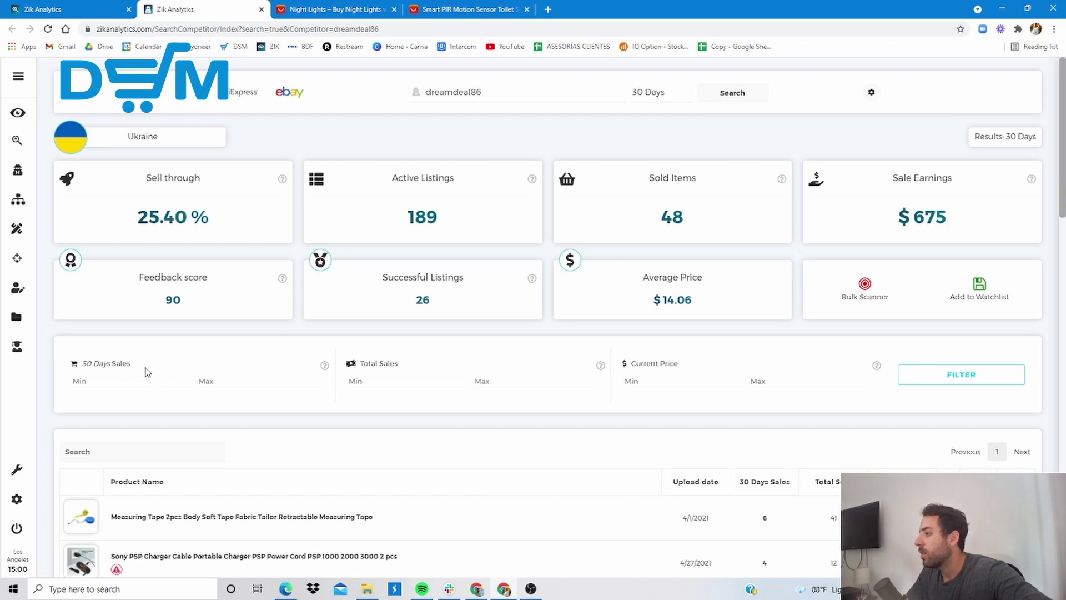
click(121, 380)
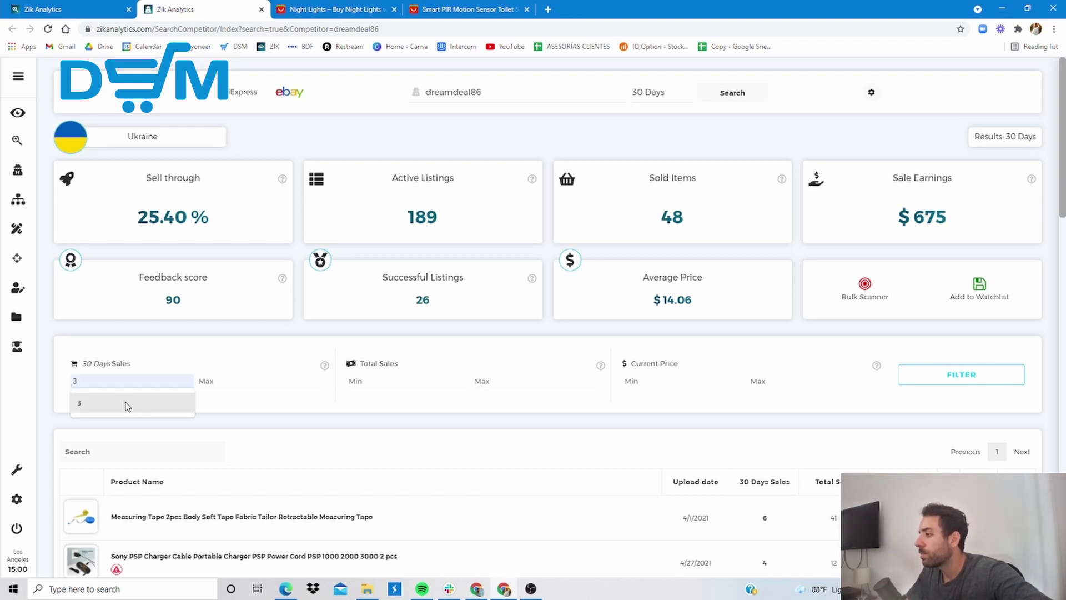
click(127, 405)
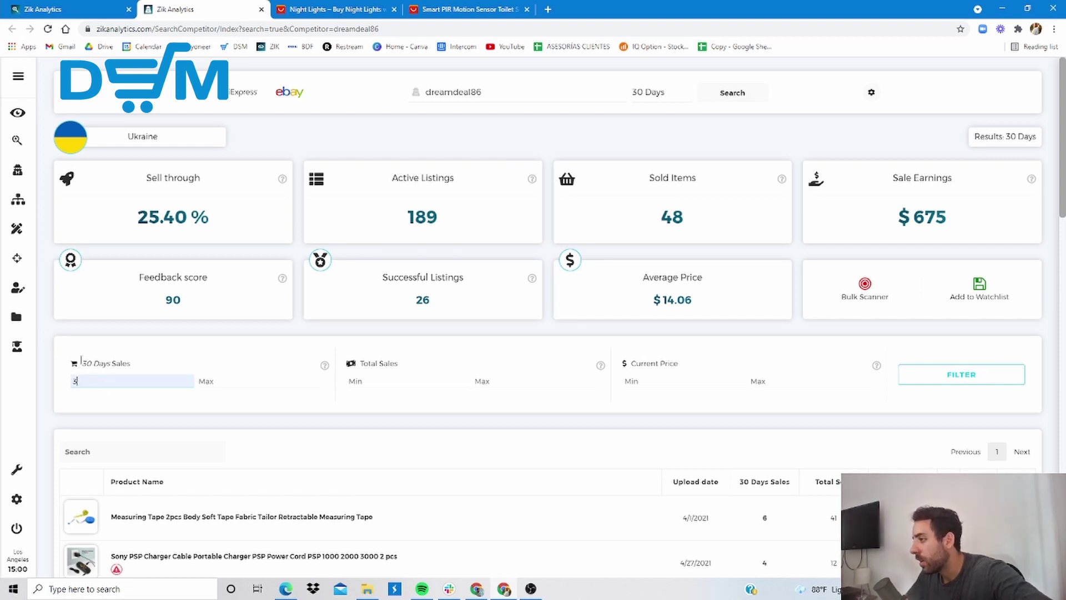
drag(81, 361, 129, 364)
click(144, 383)
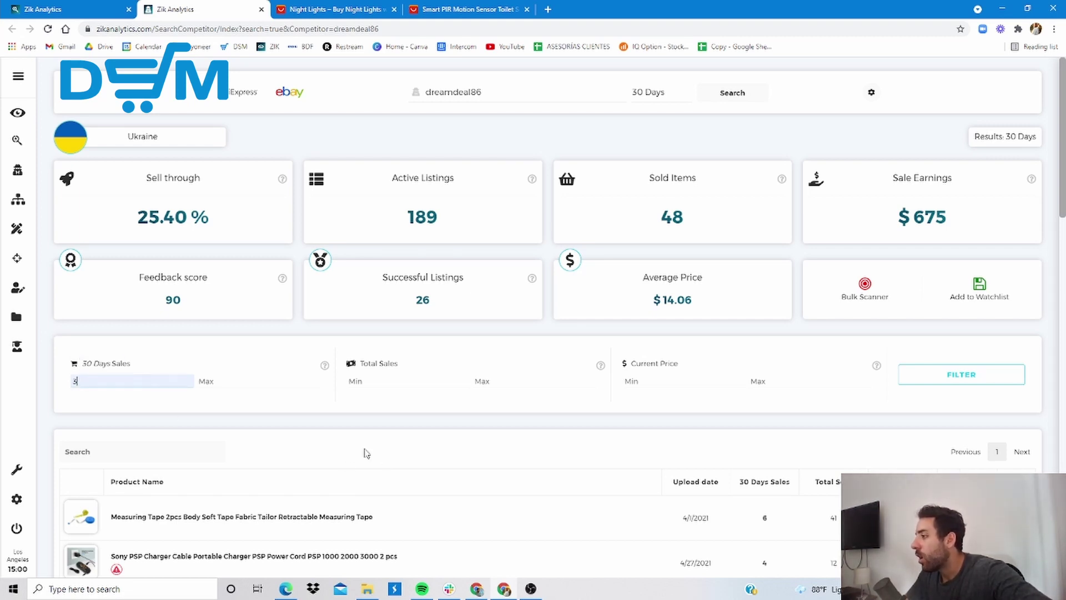
click(643, 381)
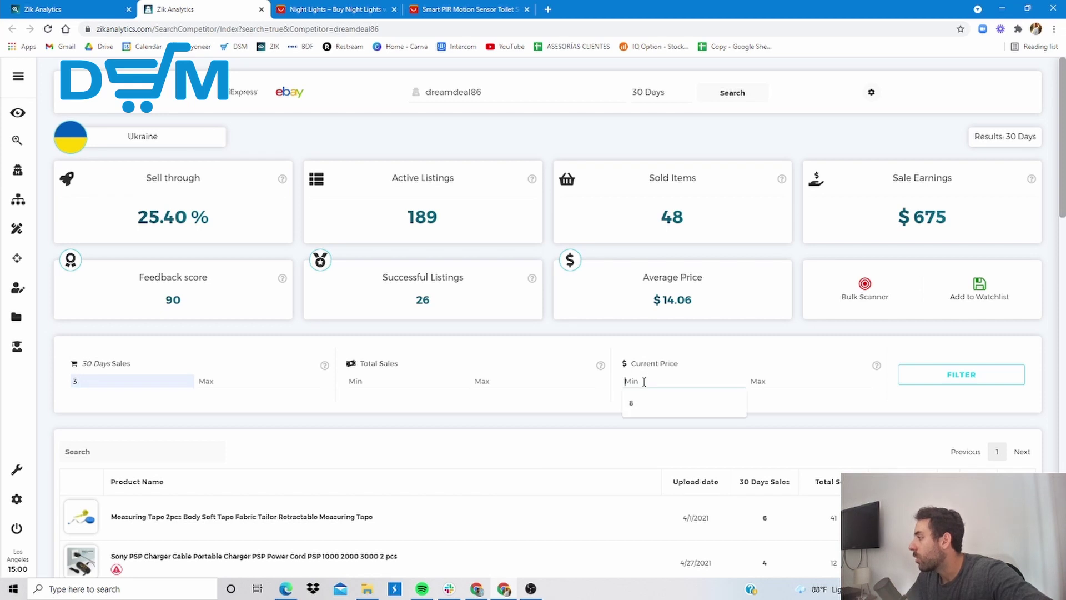
click(651, 405)
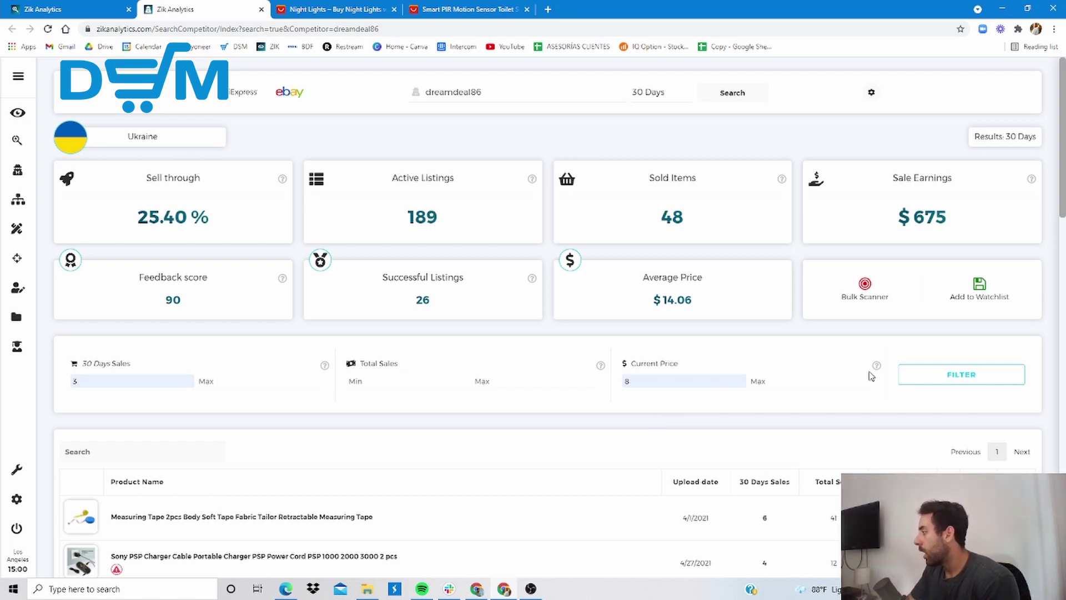
click(915, 382)
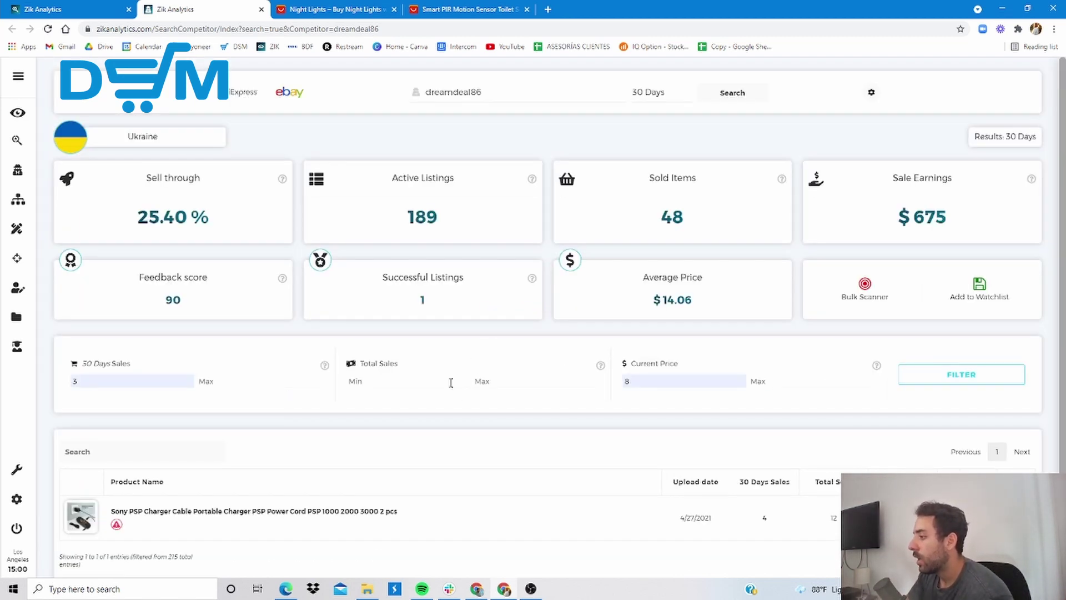
scroll(615, 398, down, 1)
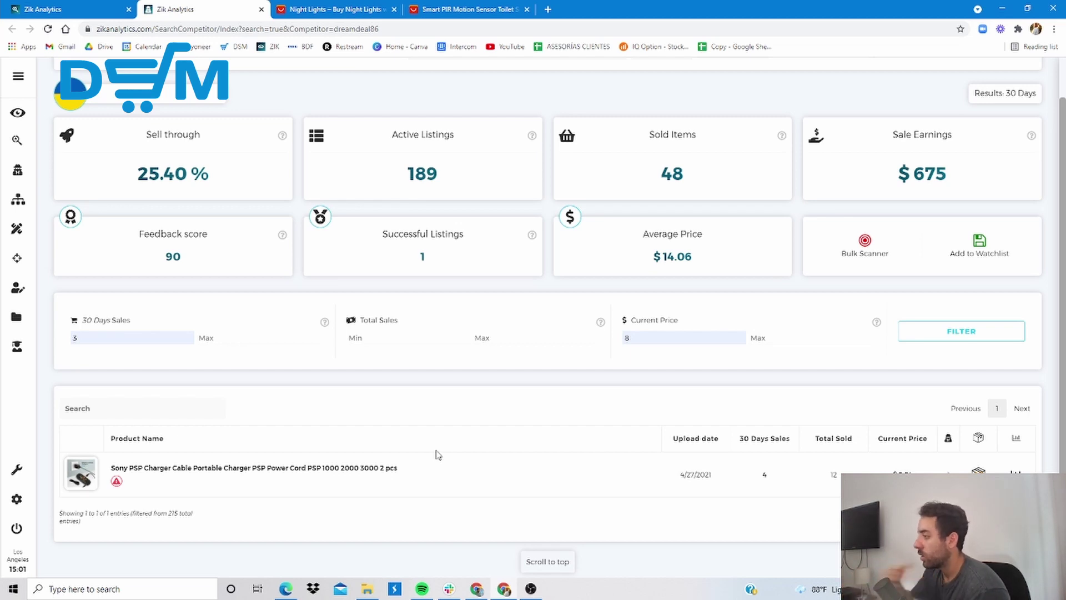
click(260, 9)
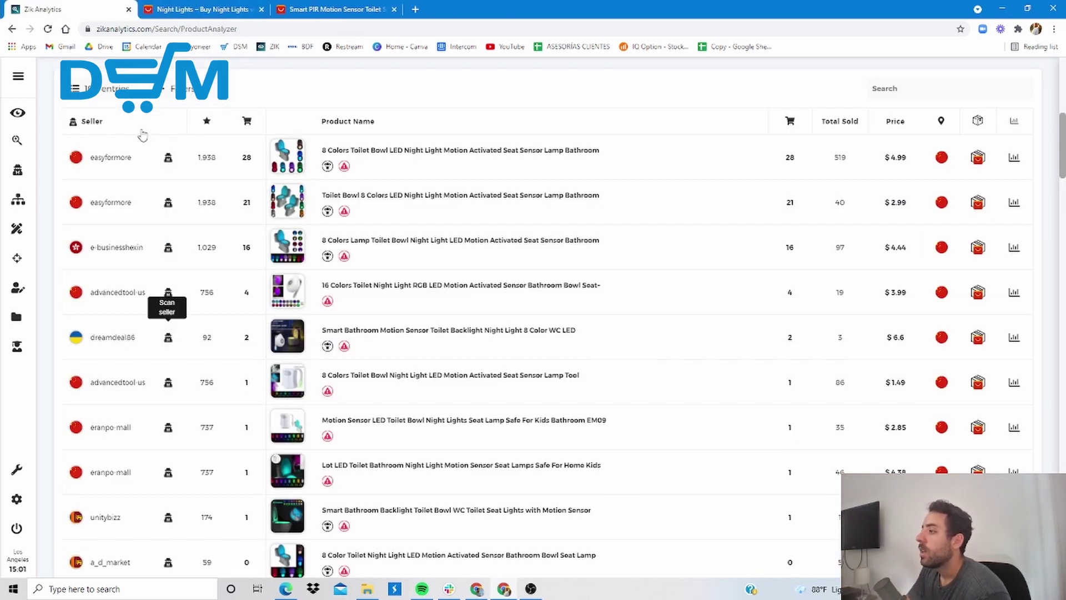
Scan the seller akoffer4you from the product list and return to the search results
scroll(143, 135, down, 5)
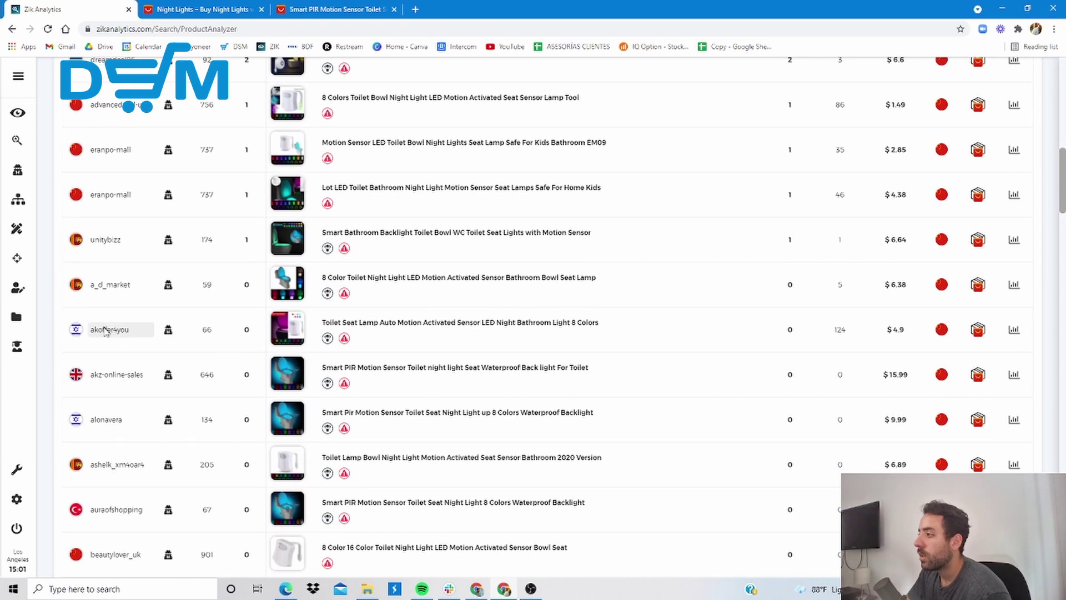
click(105, 330)
click(261, 9)
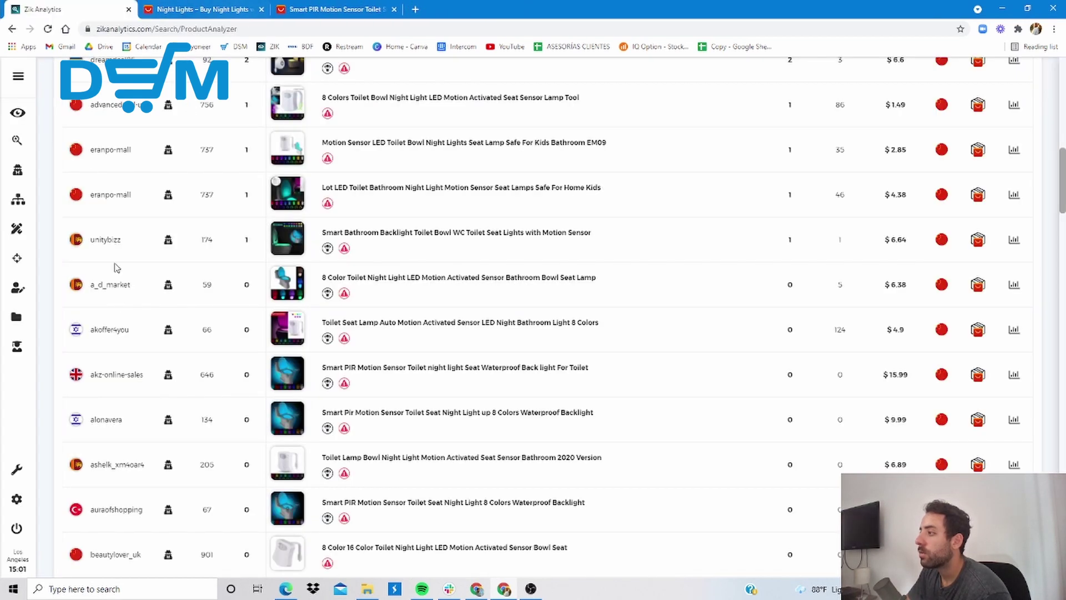
click(167, 331)
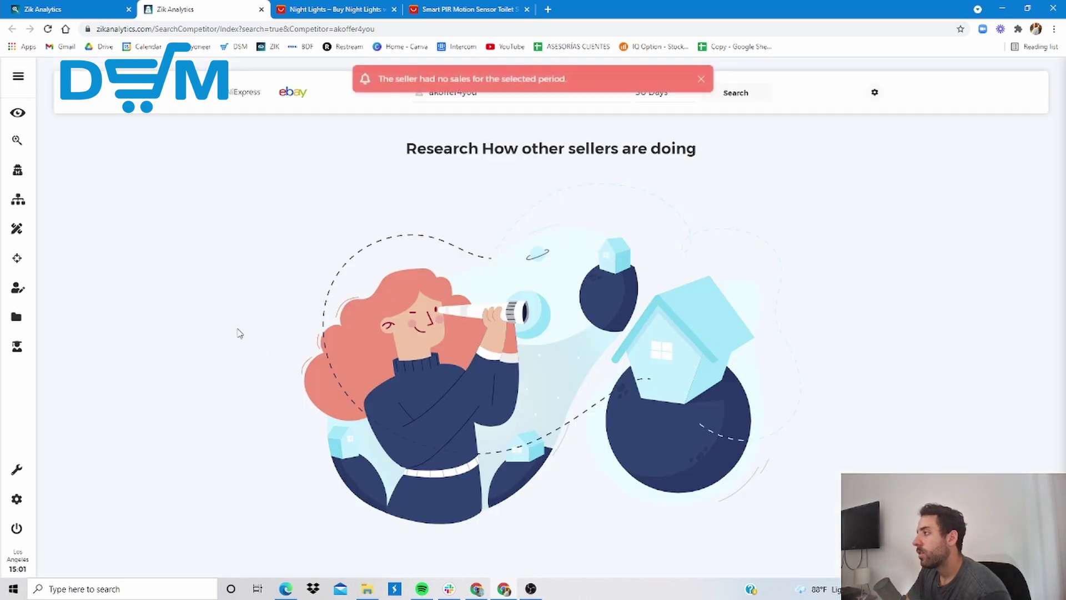
click(261, 8)
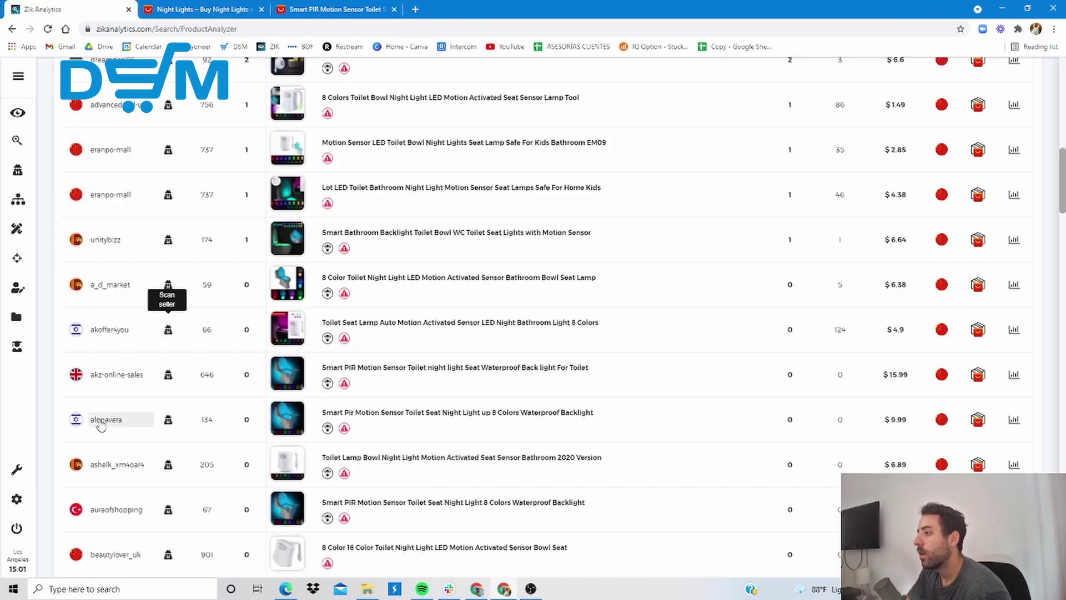
click(168, 419)
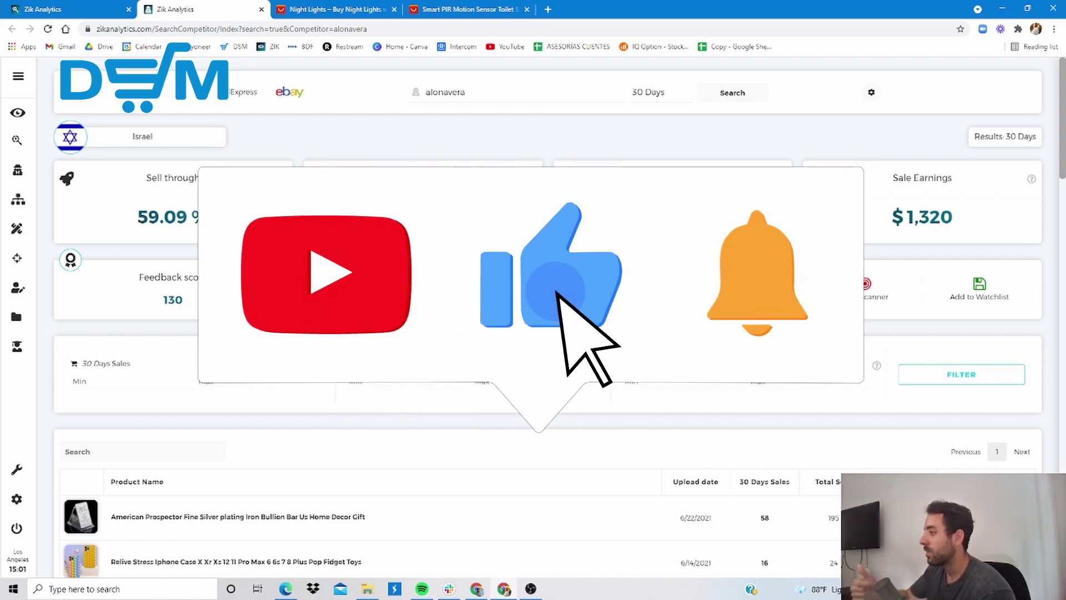
click(91, 381)
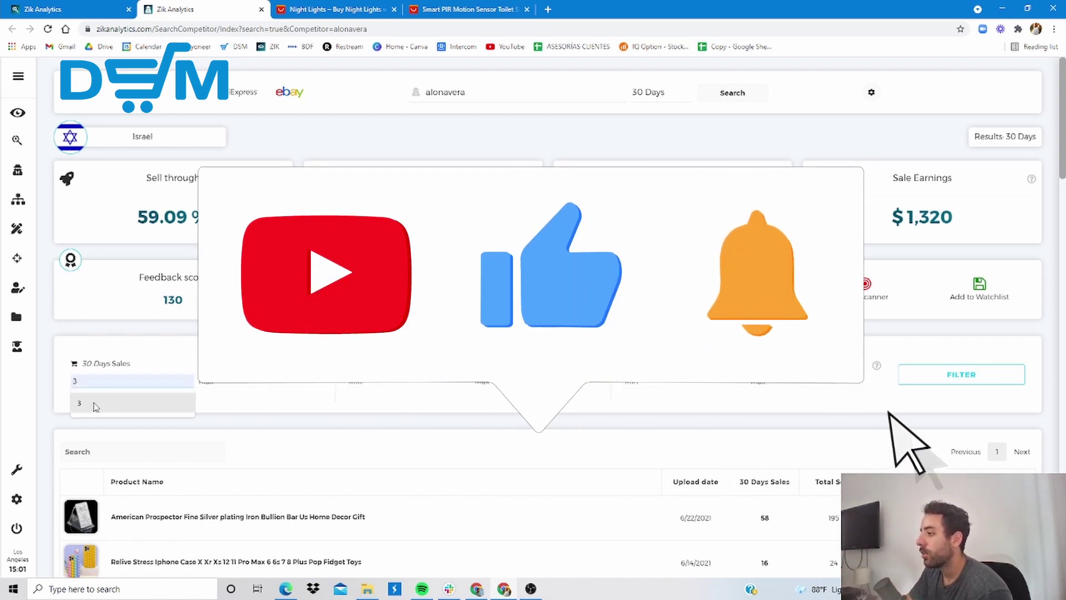
click(88, 404)
click(646, 381)
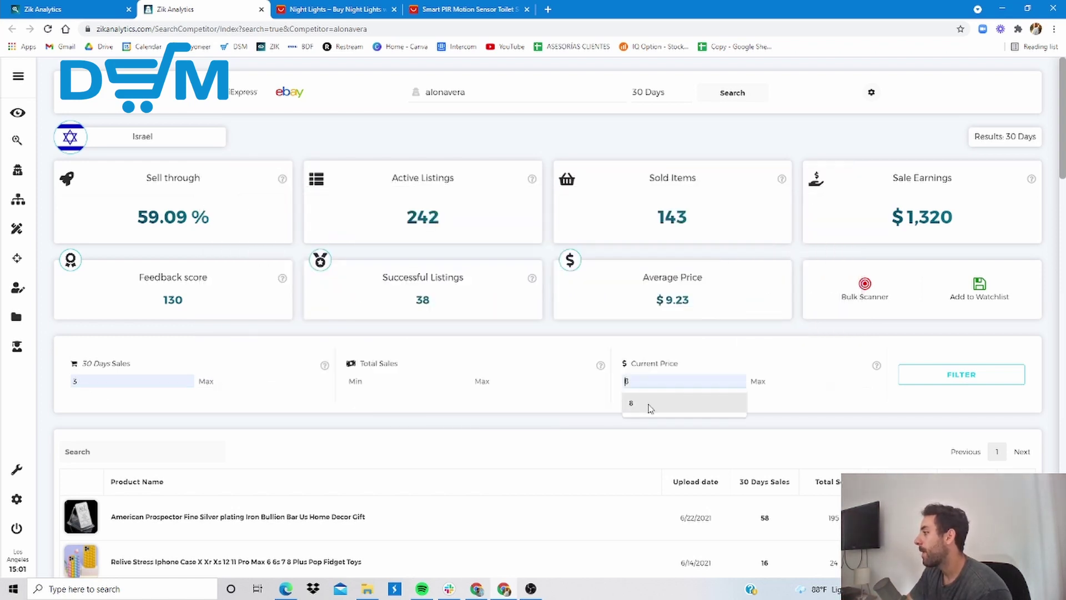
click(650, 408)
click(961, 374)
scroll(343, 393, down, 2)
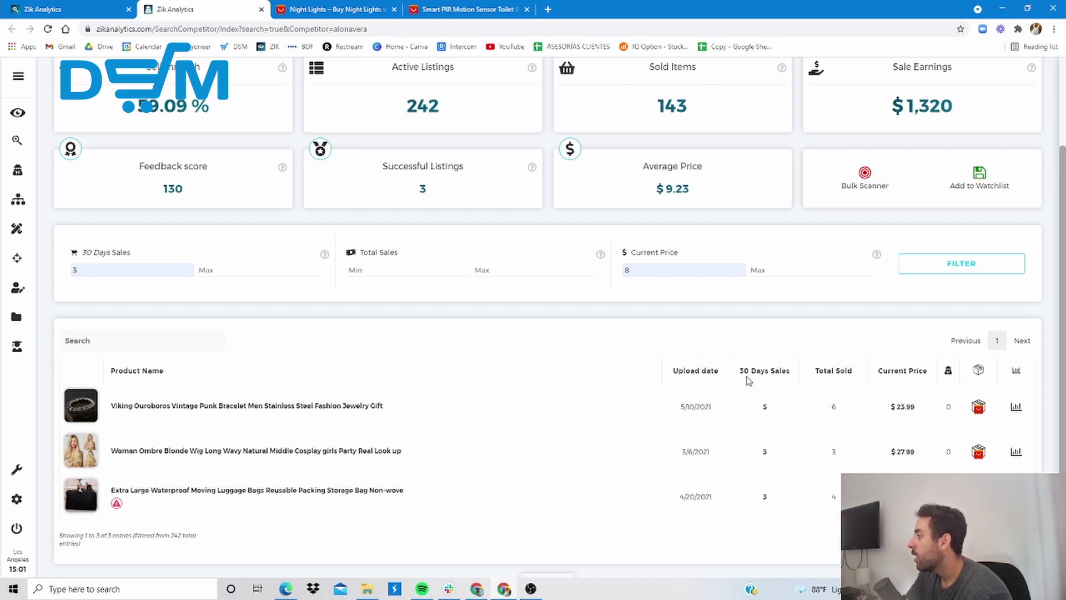
click(787, 371)
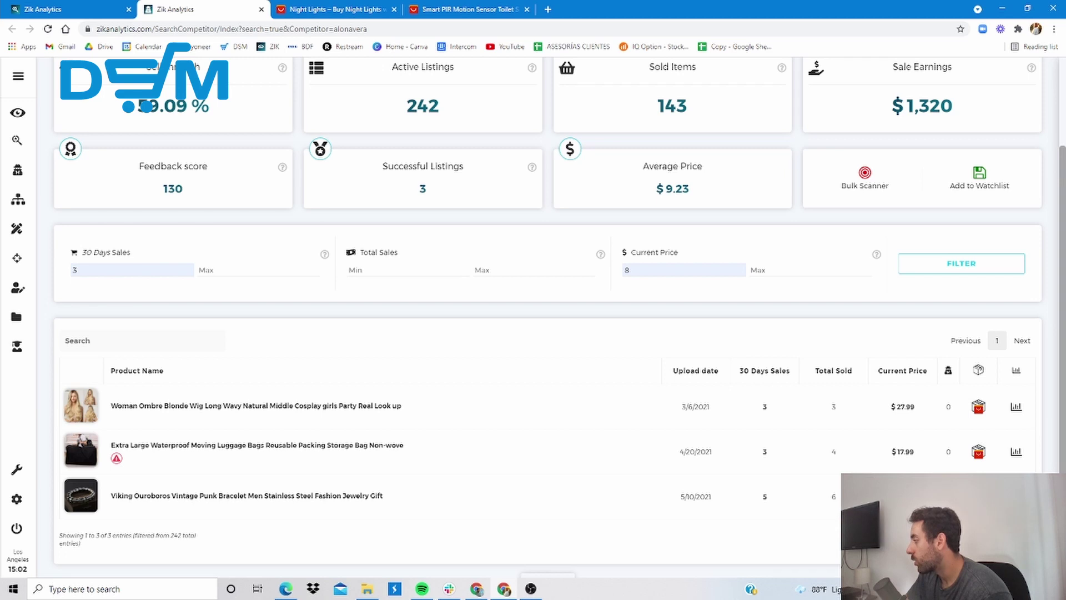
Open the eBay listing of the Viking Ouroboros bracelet and examine its length options, metal color options and price
click(245, 497)
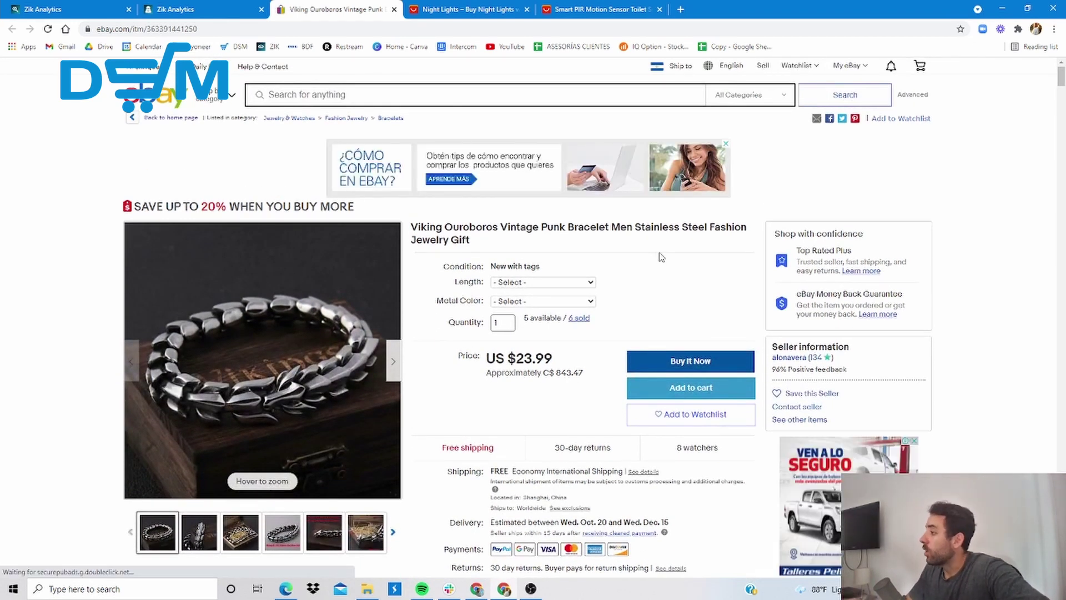
click(549, 282)
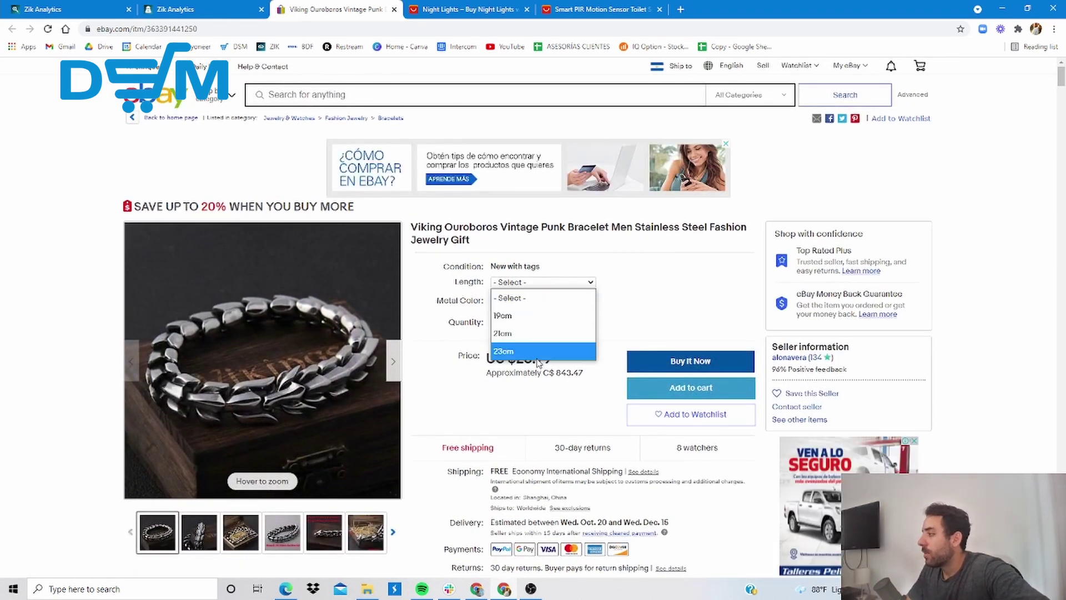
click(644, 260)
click(549, 301)
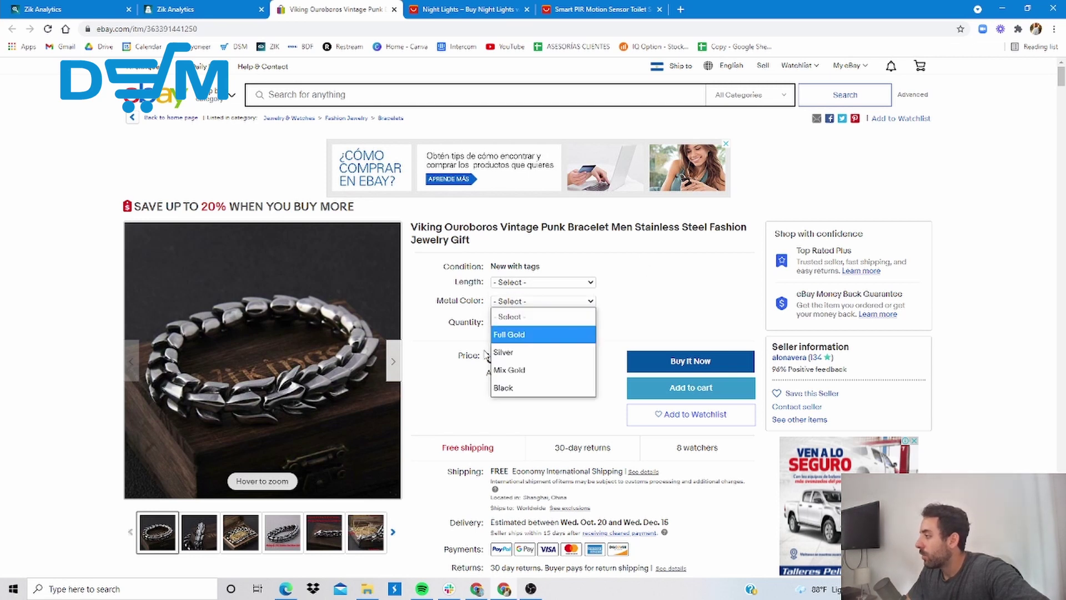
click(642, 290)
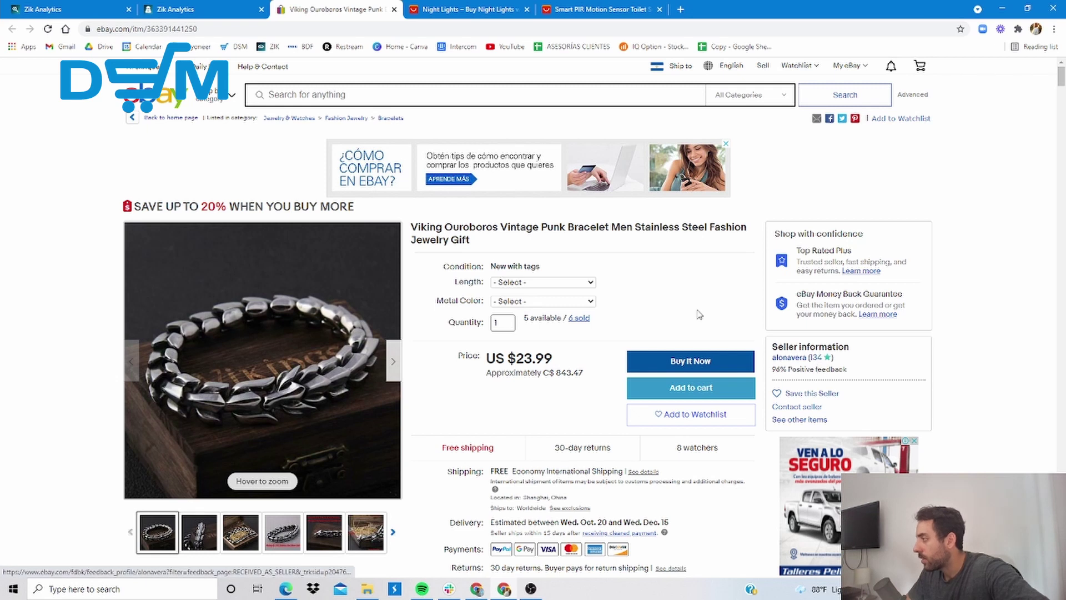
drag(560, 362, 504, 361)
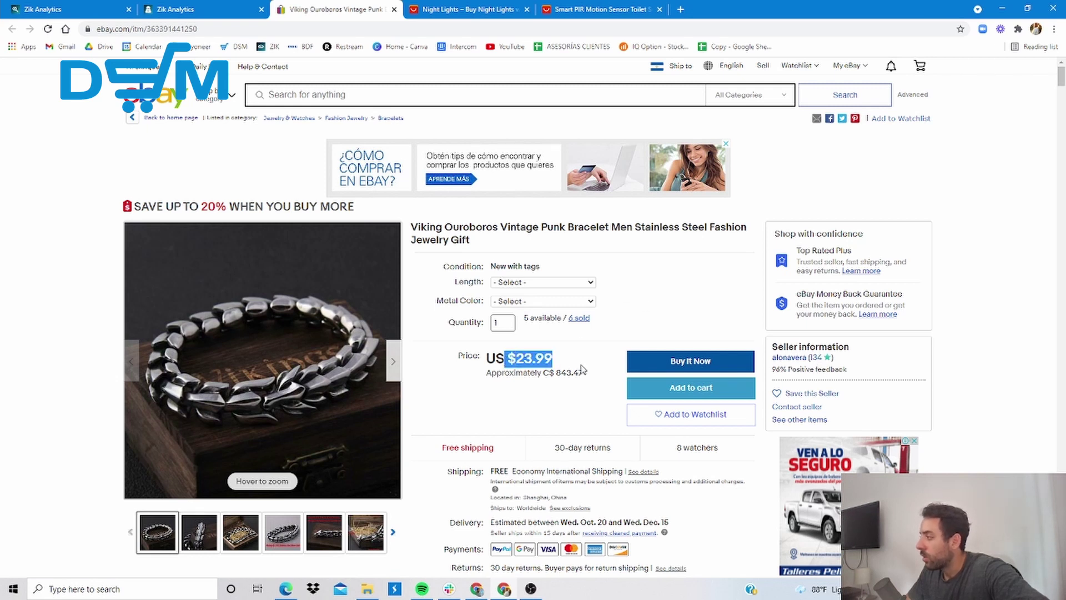
click(664, 293)
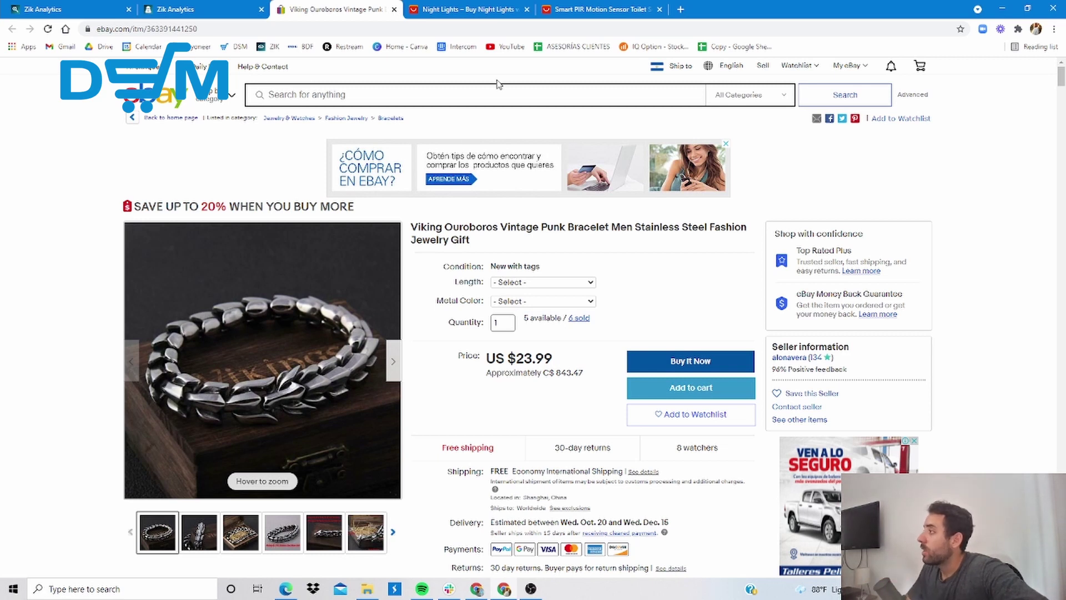
Close the two AliExpress tabs with the Night Lights category and the Smart PIR Motion Sensor product
click(519, 10)
click(525, 10)
click(524, 10)
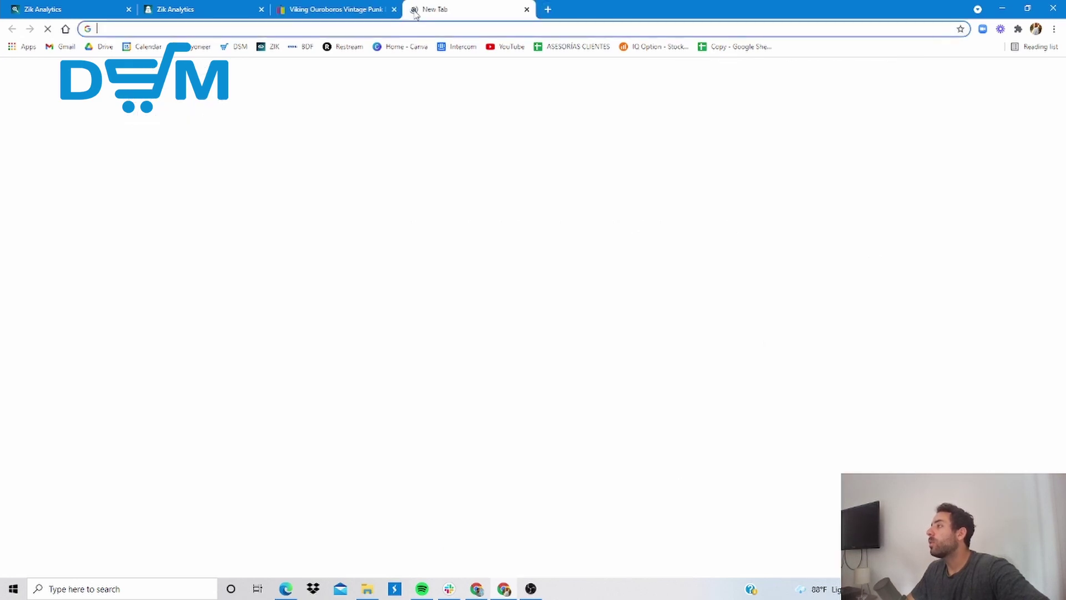
View the Alitools price tracker extension page at alitools.io/en in a new tab and close it
click(416, 9)
text(alitools.io/en)
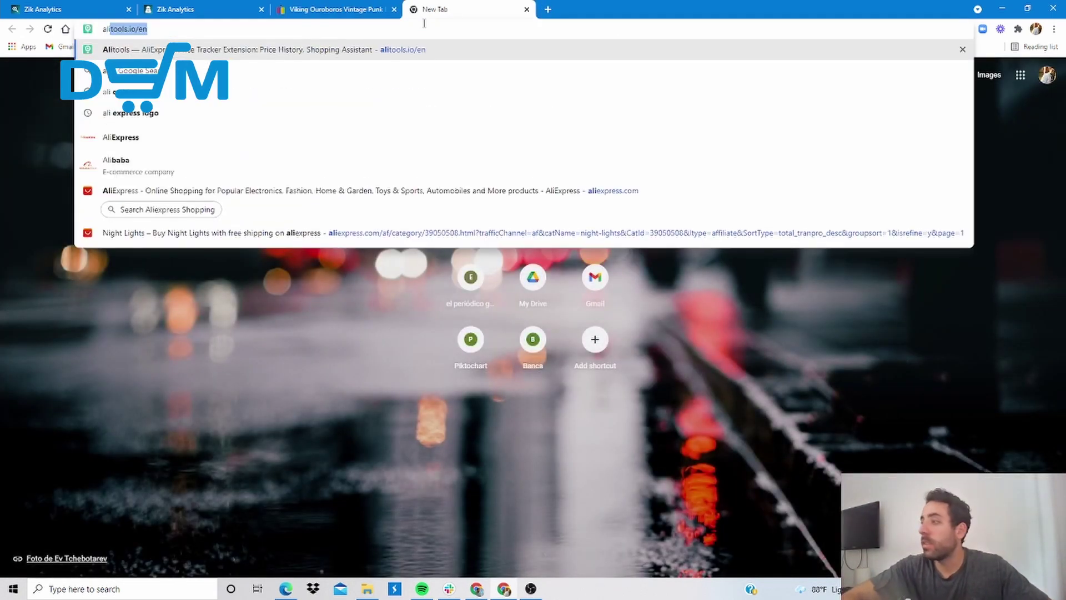
key(Return)
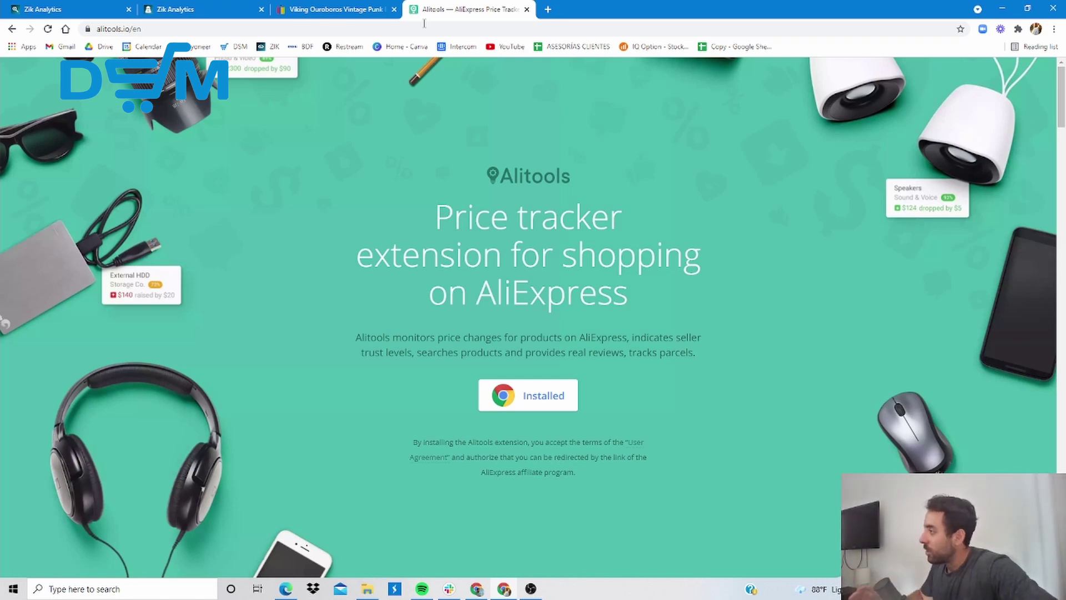
click(526, 9)
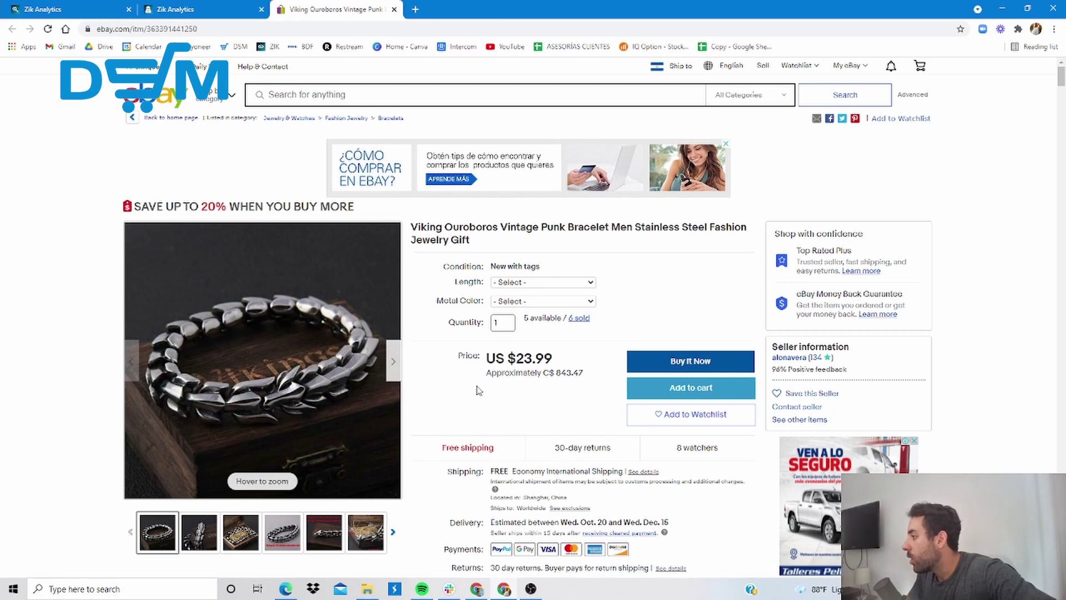
Find the bracelet on AliExpress by its eBay image, open the first match, and close the image search results
mouse_move(366, 400)
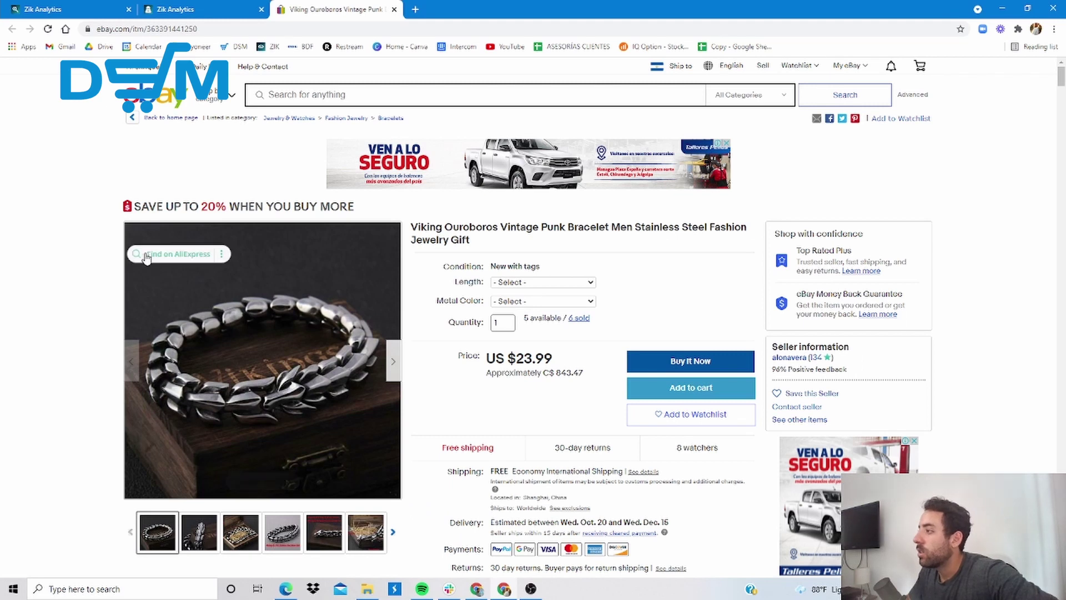
click(139, 252)
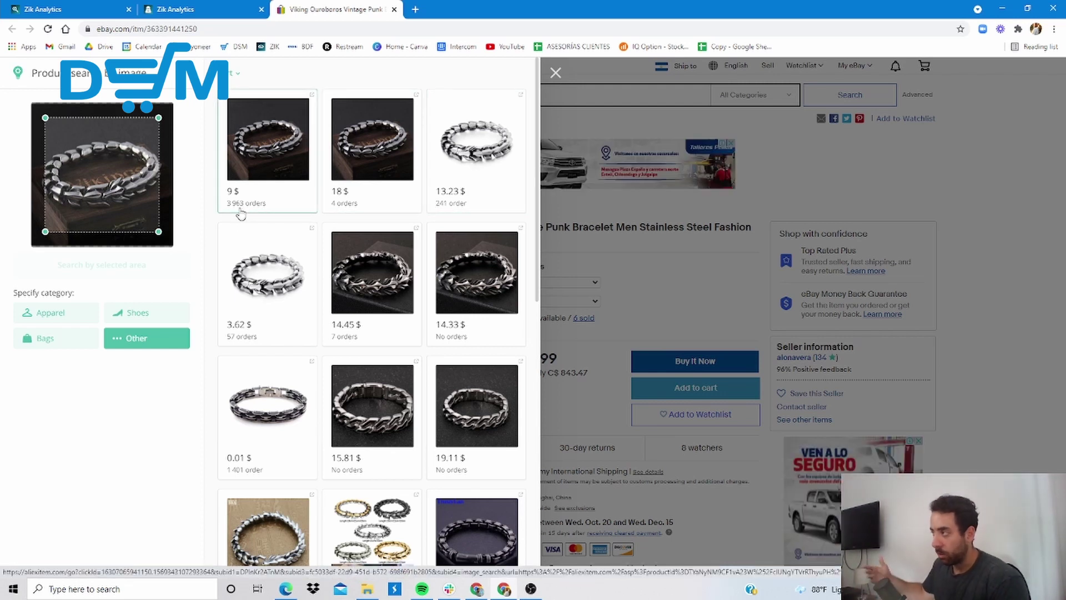
click(266, 155)
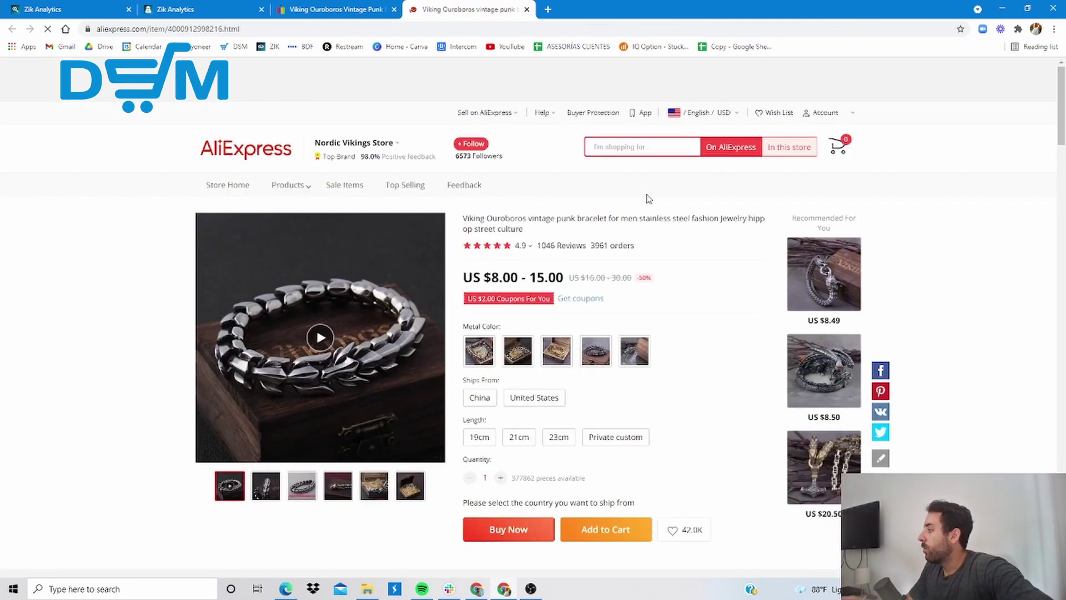
click(351, 5)
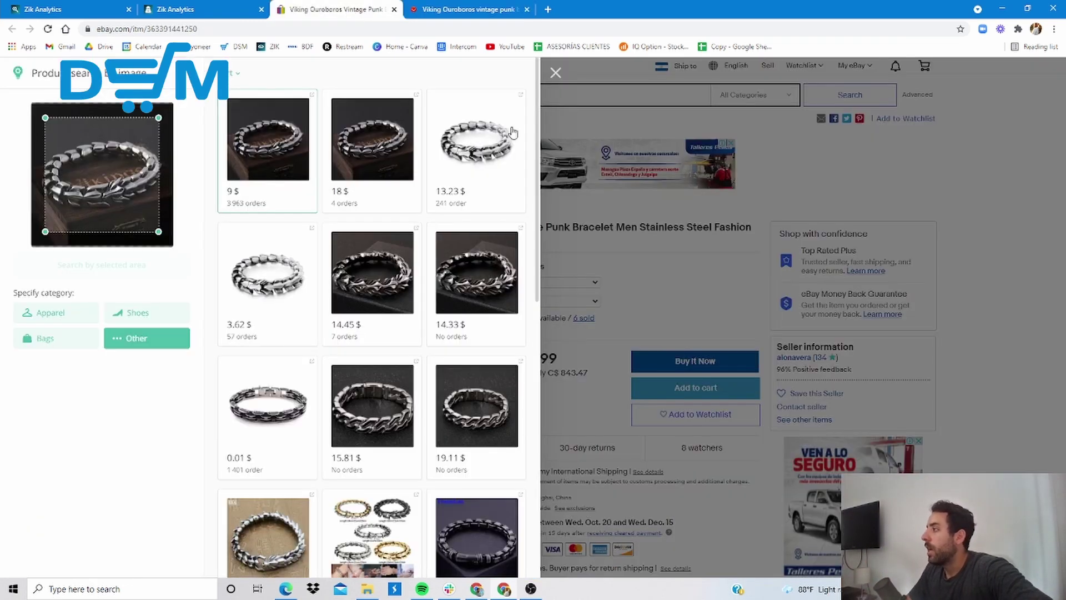
click(616, 287)
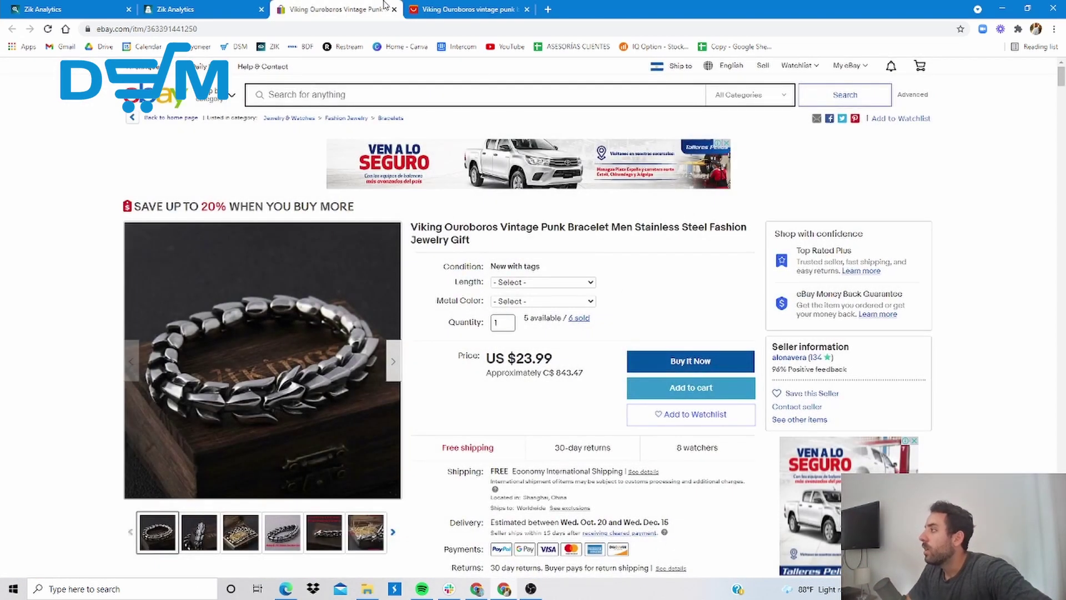
click(445, 8)
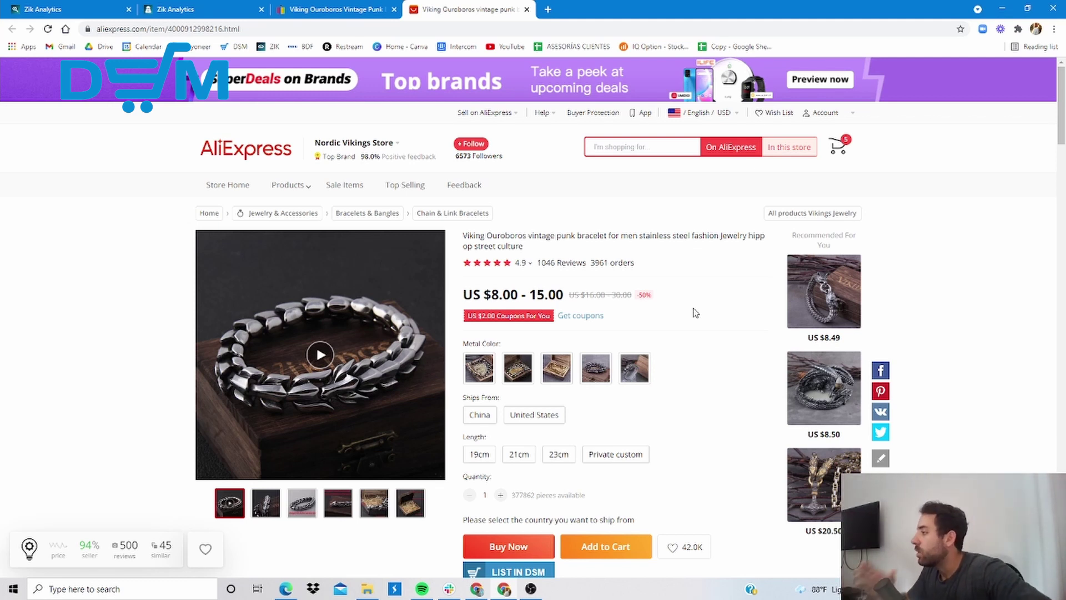
Choose the MIX Gold metal color, shipping from China and the 19cm length for the bracelet on AliExpress
click(492, 378)
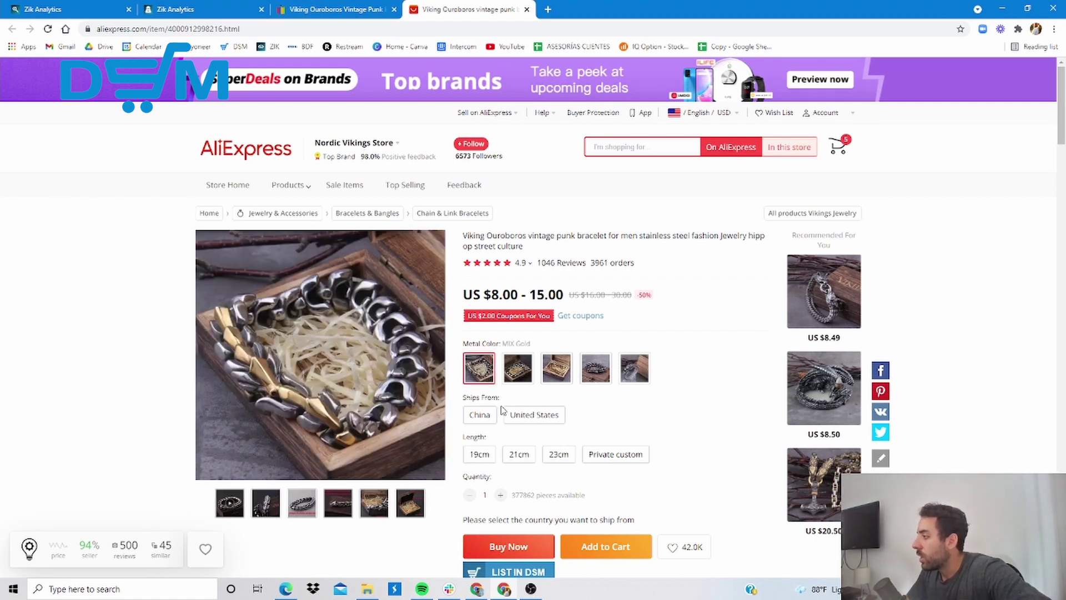
click(482, 415)
scroll(533, 383, down, 2)
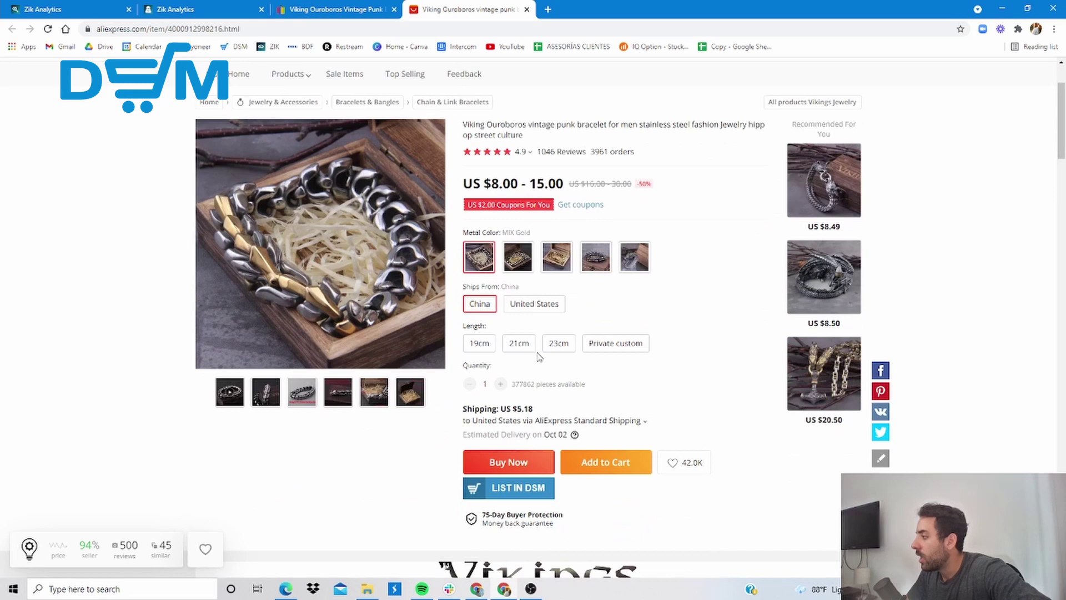
click(487, 351)
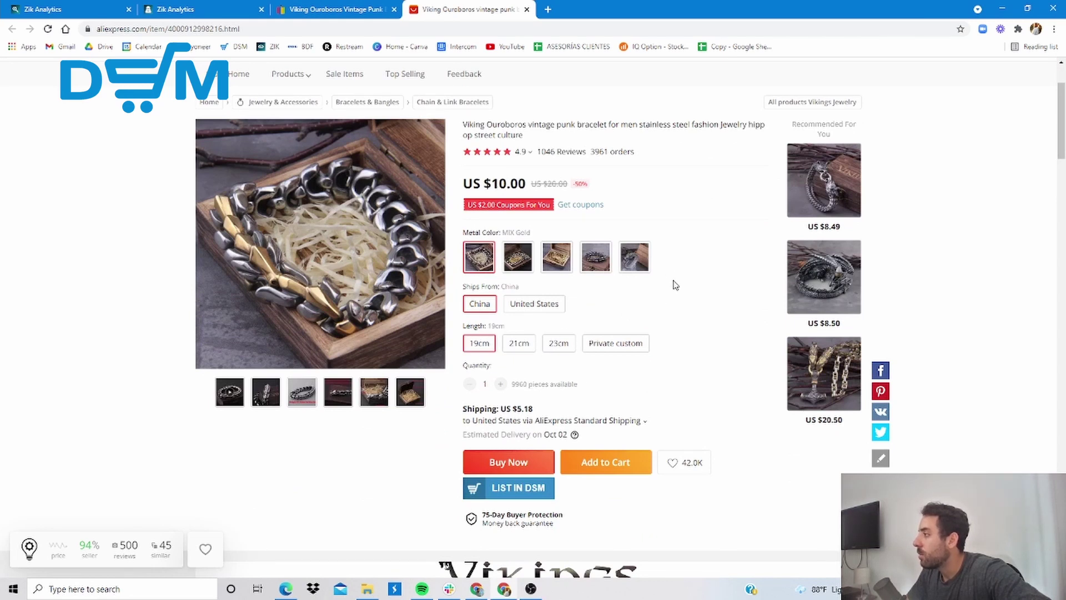
Select the 19cm length and Mix Gold metal color on the bracelet's eBay listing and highlight its price
click(357, 7)
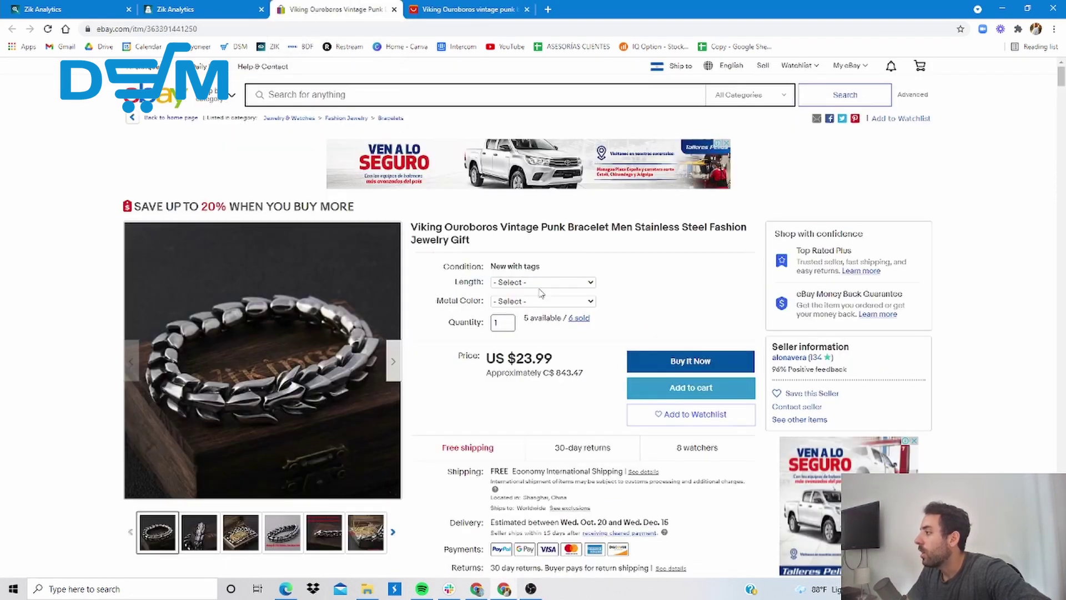
click(550, 283)
click(538, 312)
click(542, 303)
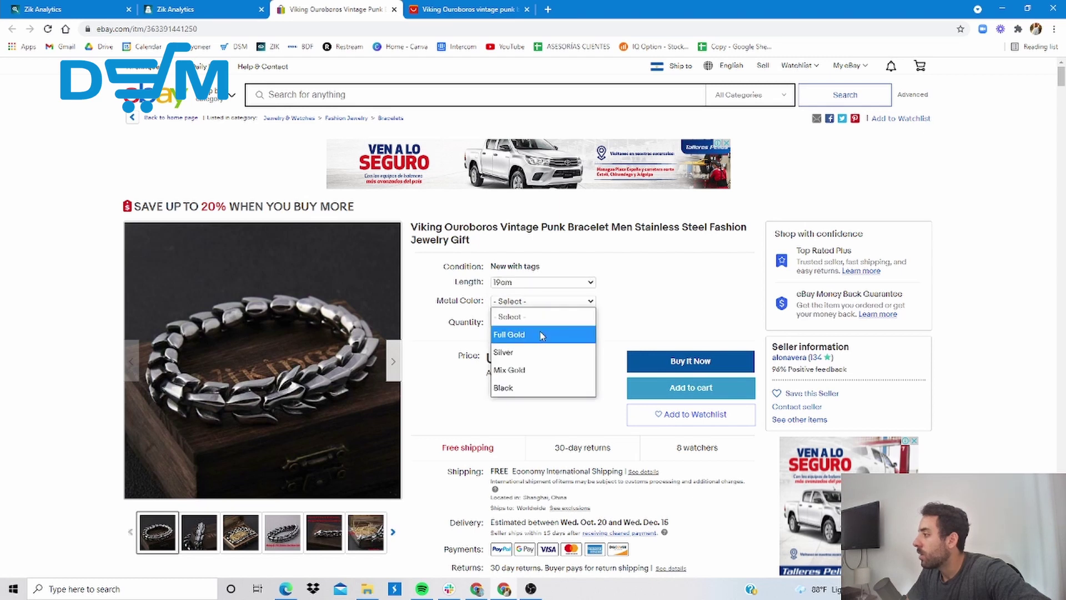
click(536, 311)
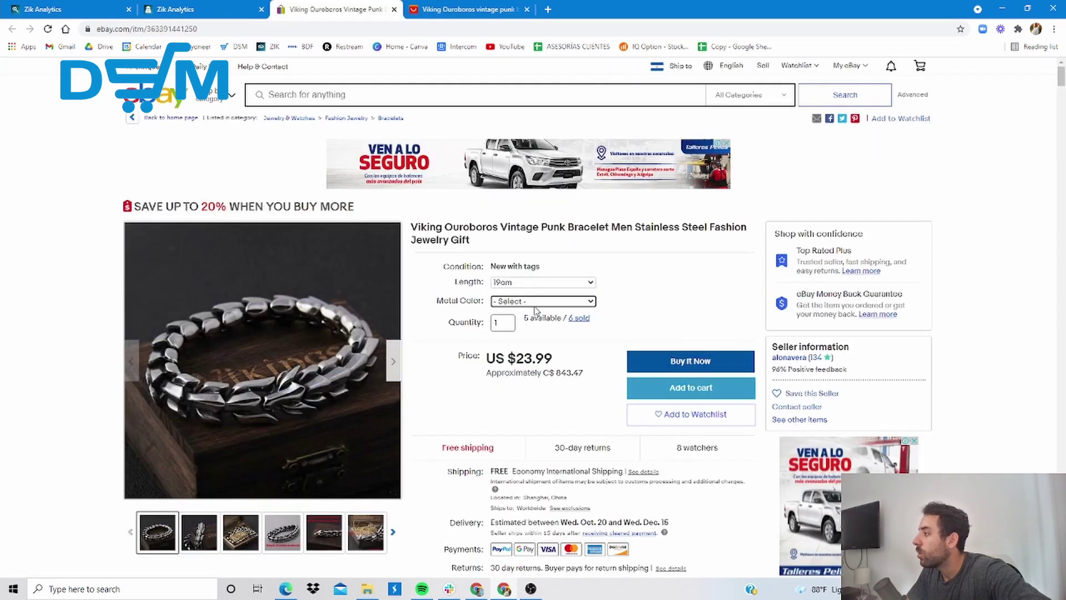
click(536, 304)
click(524, 369)
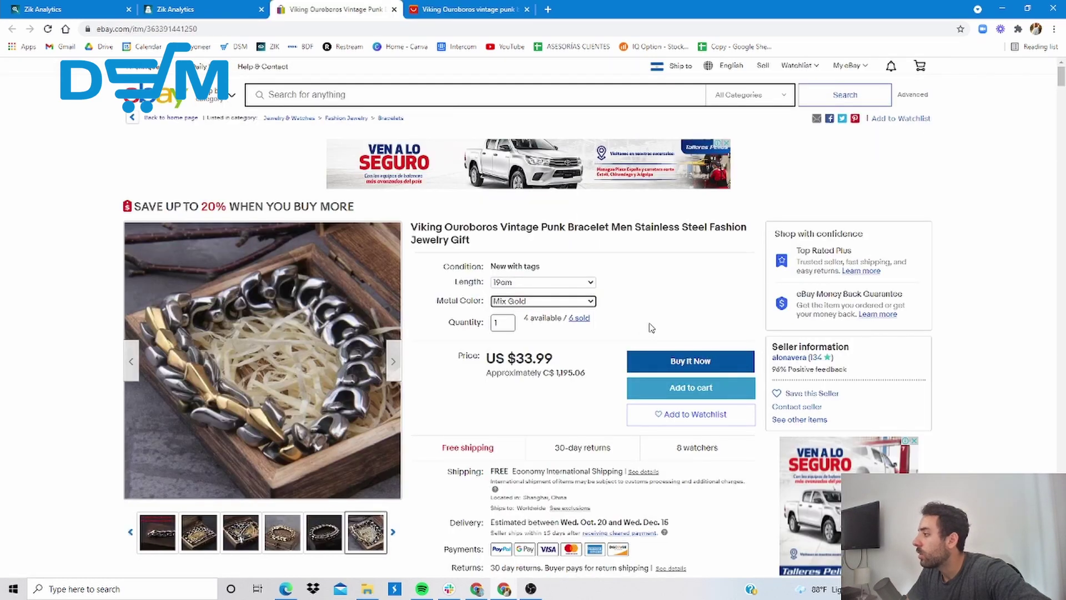
mouse_move(558, 358)
mouse_down()
mouse_move(488, 360)
mouse_move(562, 366)
mouse_up()
triple_click(558, 360)
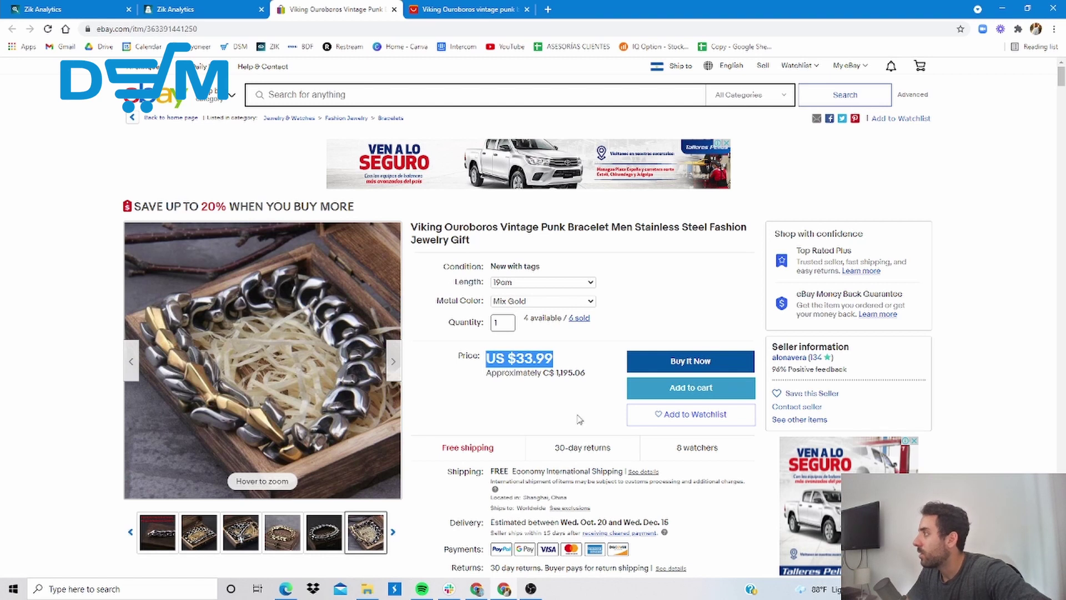
Check the bracelet's AliExpress page, switch to the DSM Tool Dropshipping Calculator spreadsheet, and clear its cost, shipping, eBay price and sales inputs
key(ctrl+Tab)
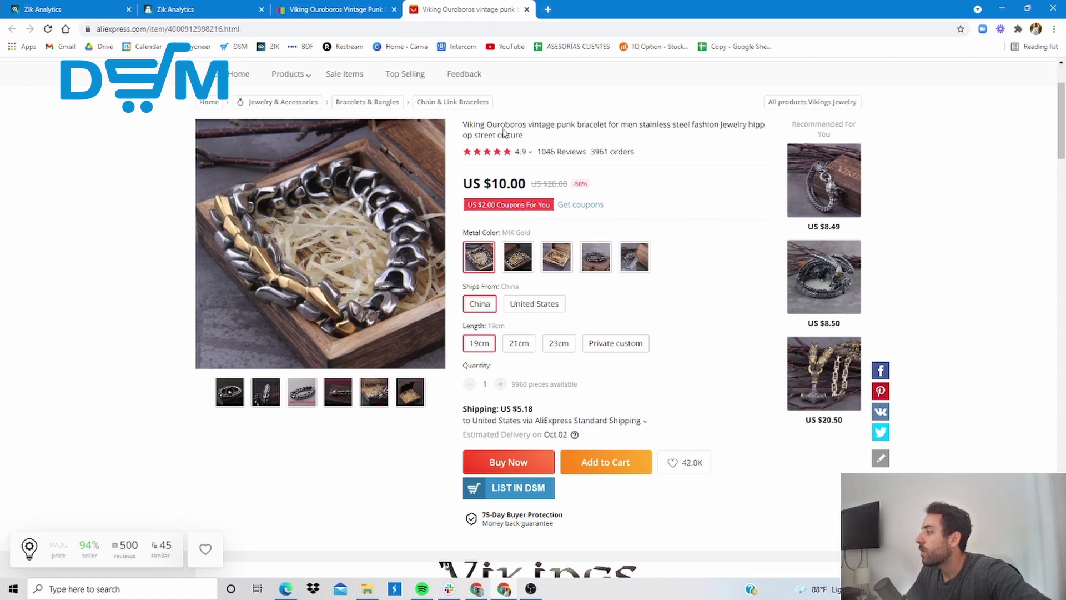
click(1002, 8)
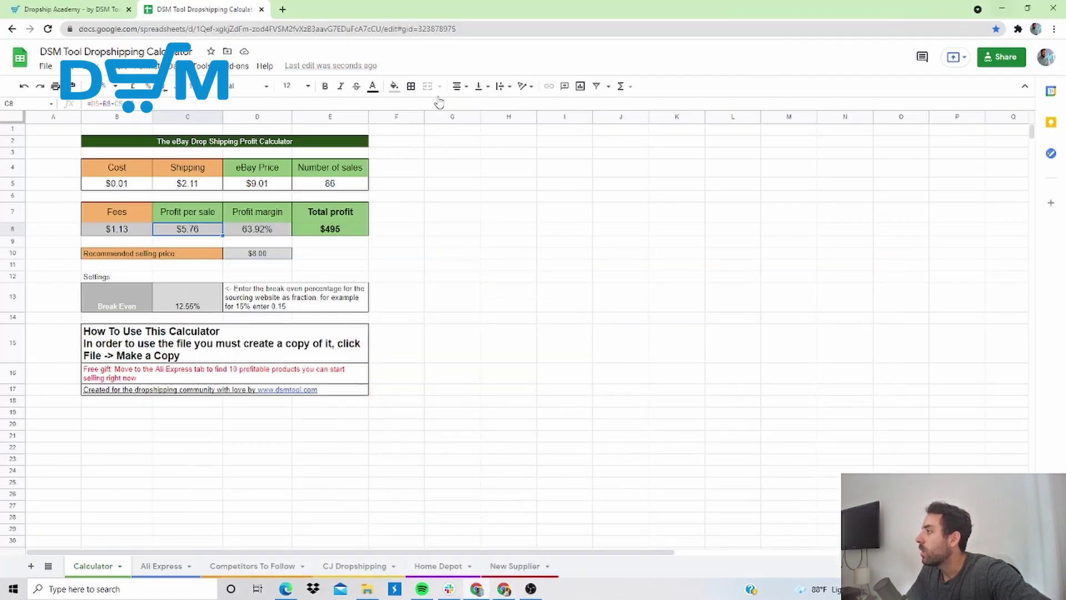
drag(135, 187, 337, 189)
key(Delete)
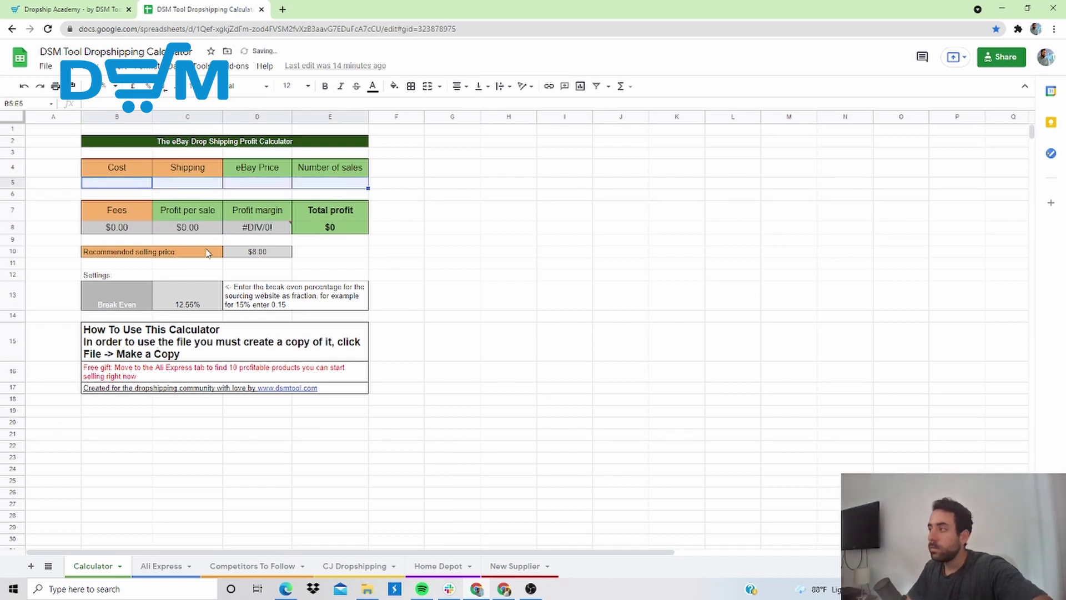
Enter an eBay price of $33.99 and a cost of $10.00 for the bracelet in the profit calculator
click(272, 187)
text(33.99)
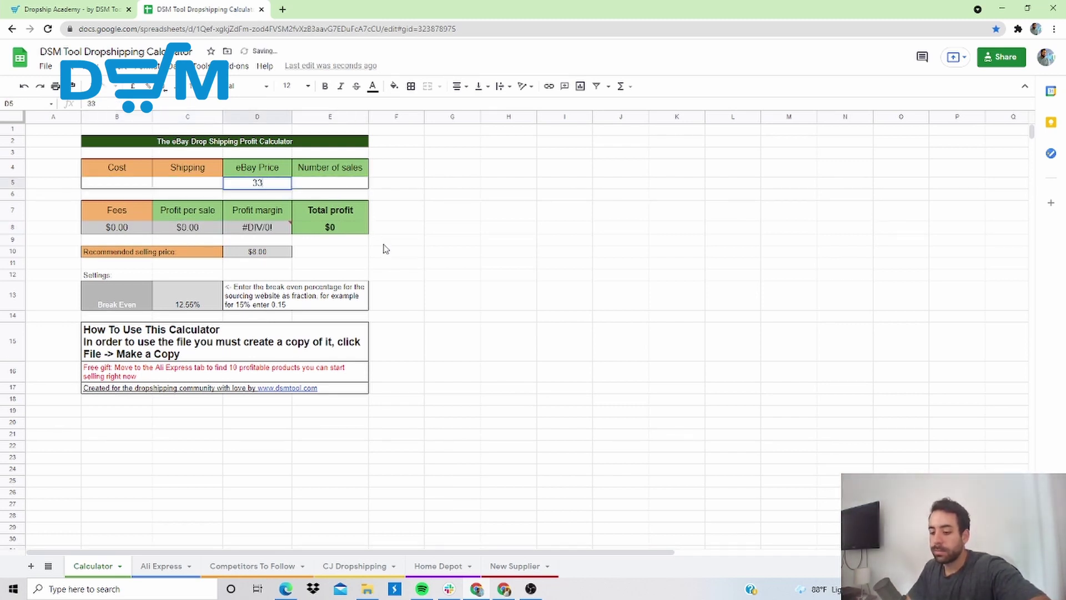
click(131, 184)
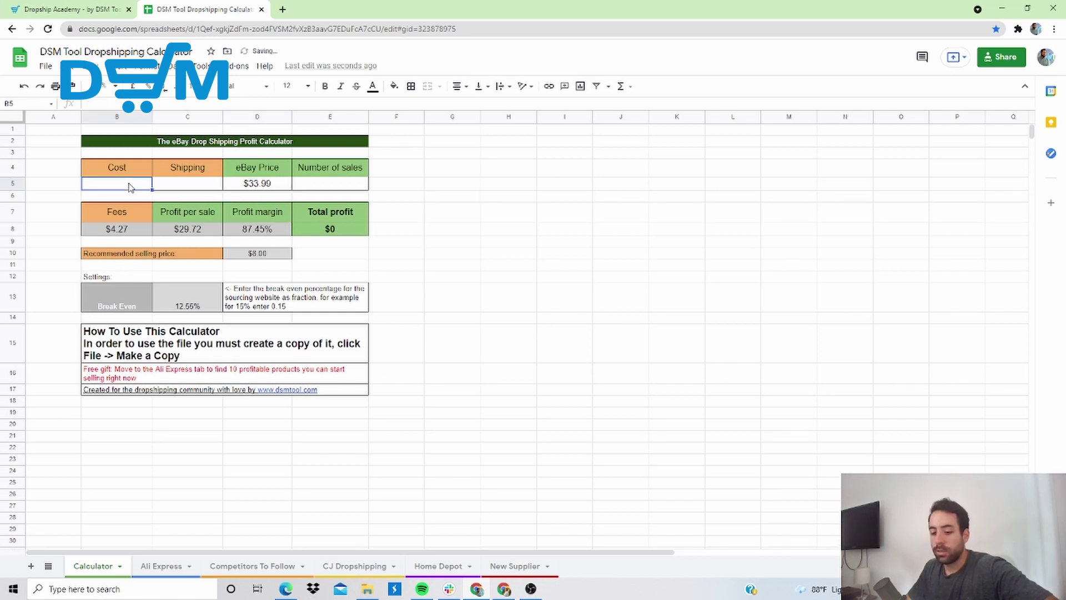
text(10)
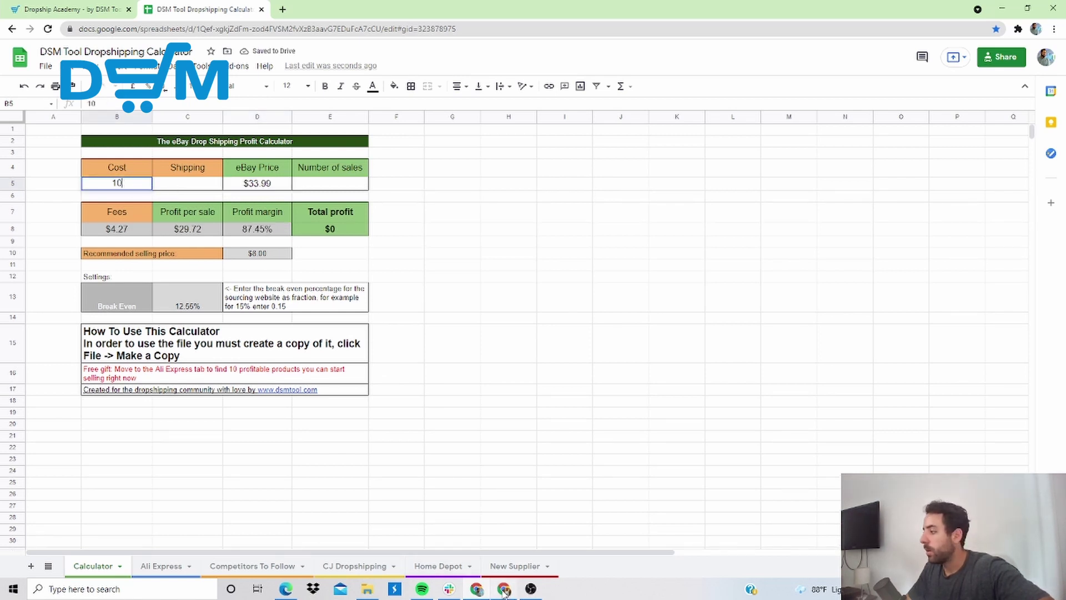
Check the bracelet's shipping price on AliExpress and set the calculator's shipping to $5.18
click(503, 590)
click(503, 589)
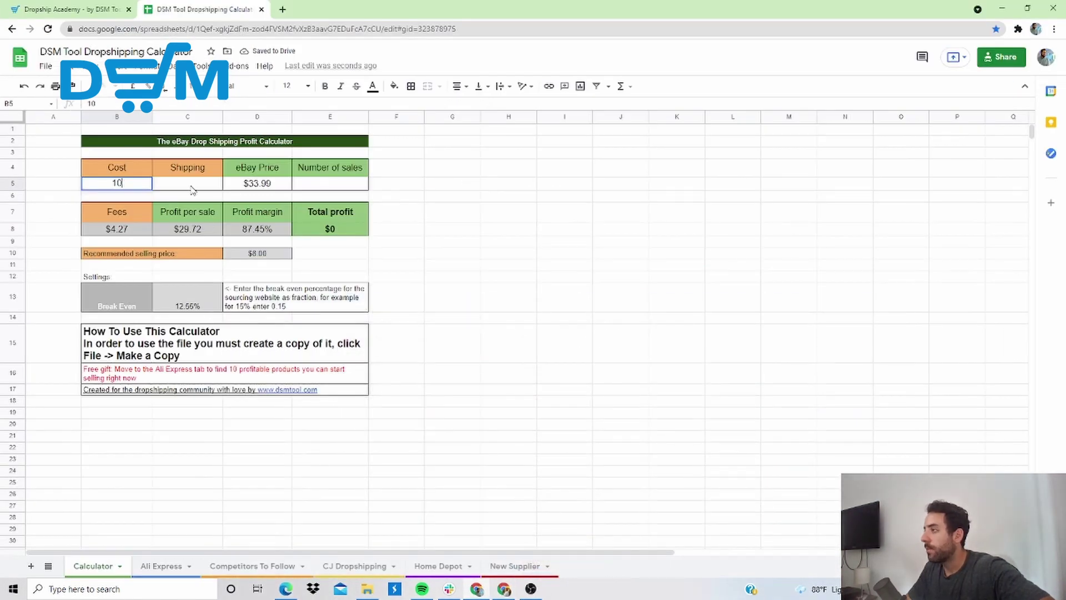
click(189, 184)
text(5.15)
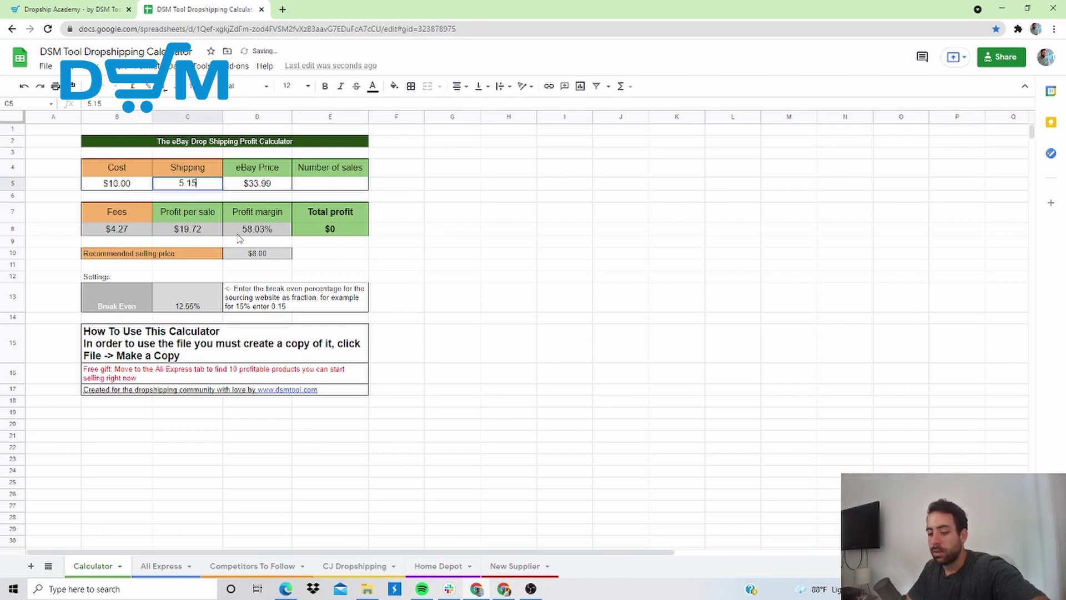
click(429, 298)
click(211, 185)
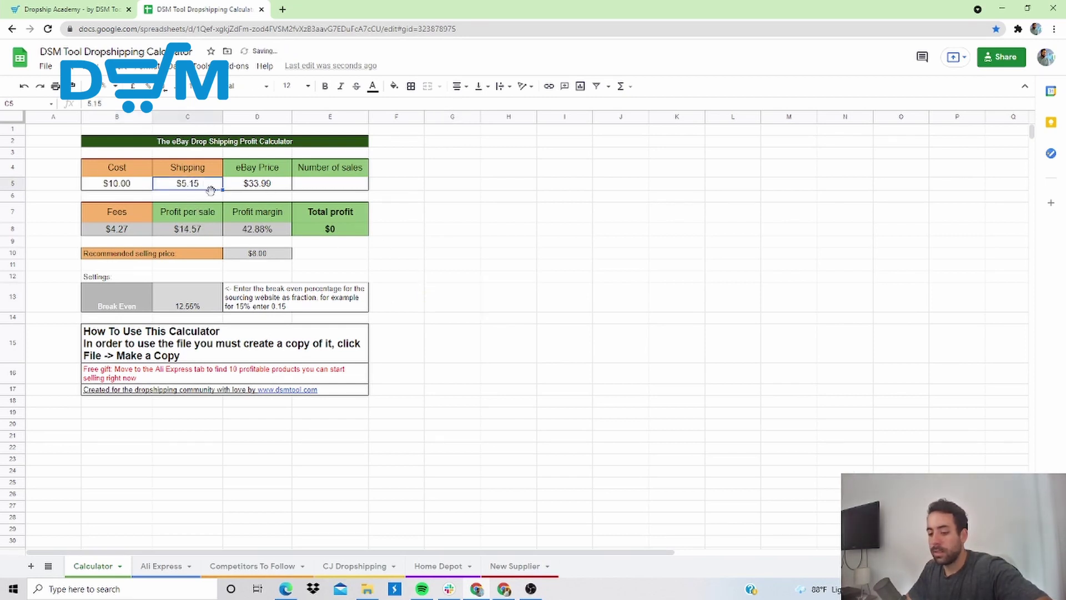
text(5.18)
Set the number of sales to 6 and select the resulting profit per sale
click(320, 191)
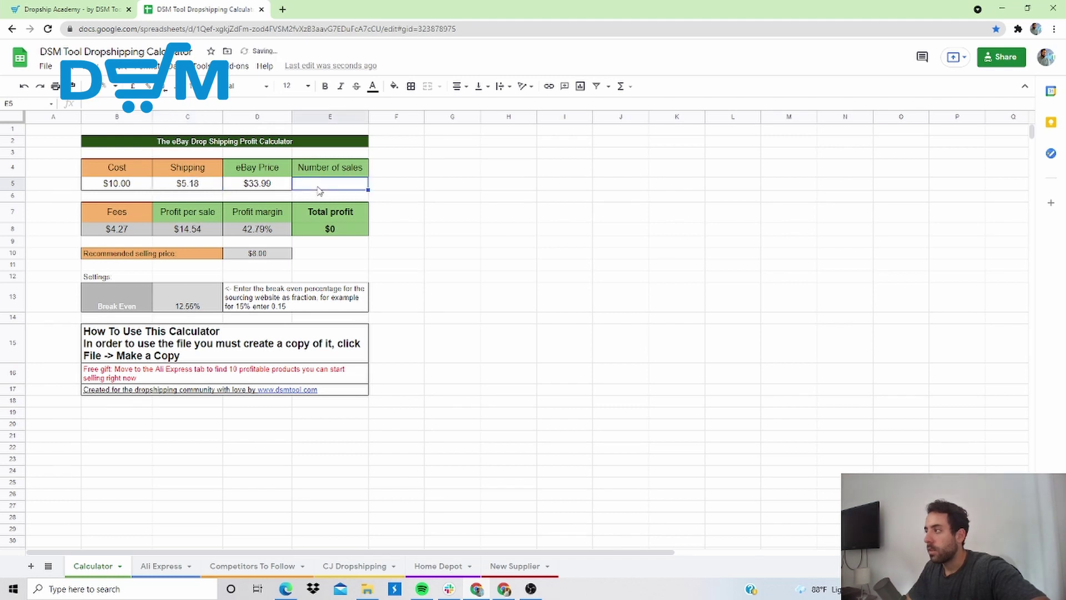
text(6)
key(Return)
click(459, 307)
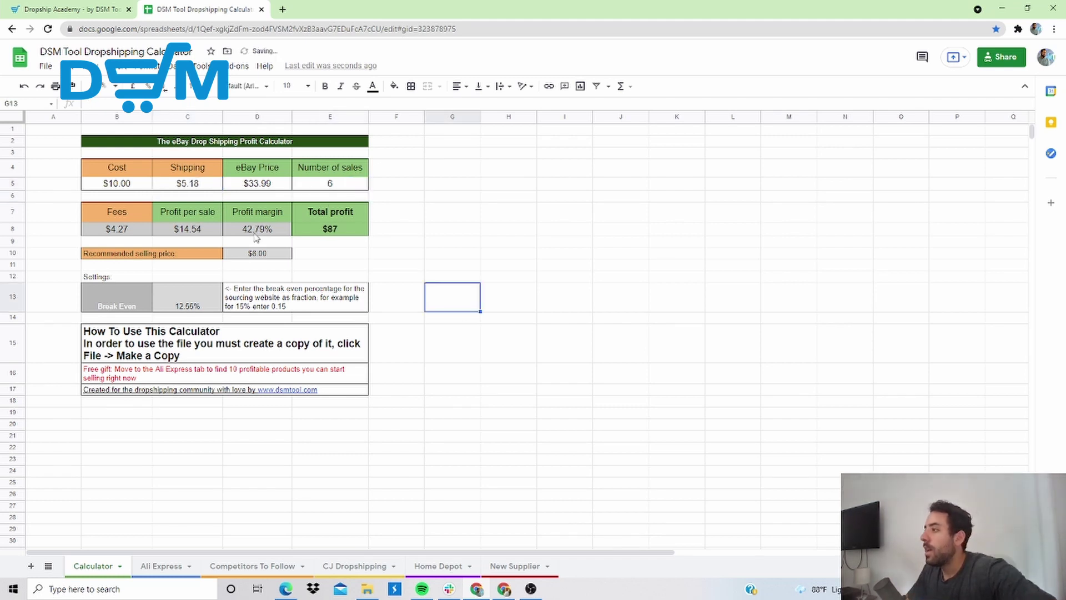
click(192, 232)
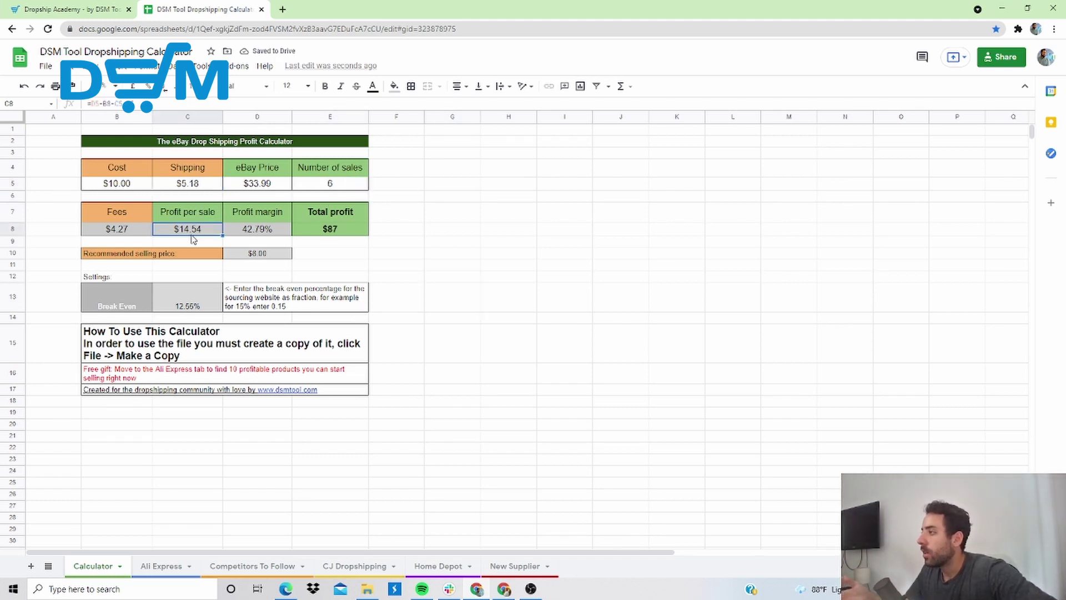
Lower the bracelet's eBay price to $30.00 in the calculator
click(253, 189)
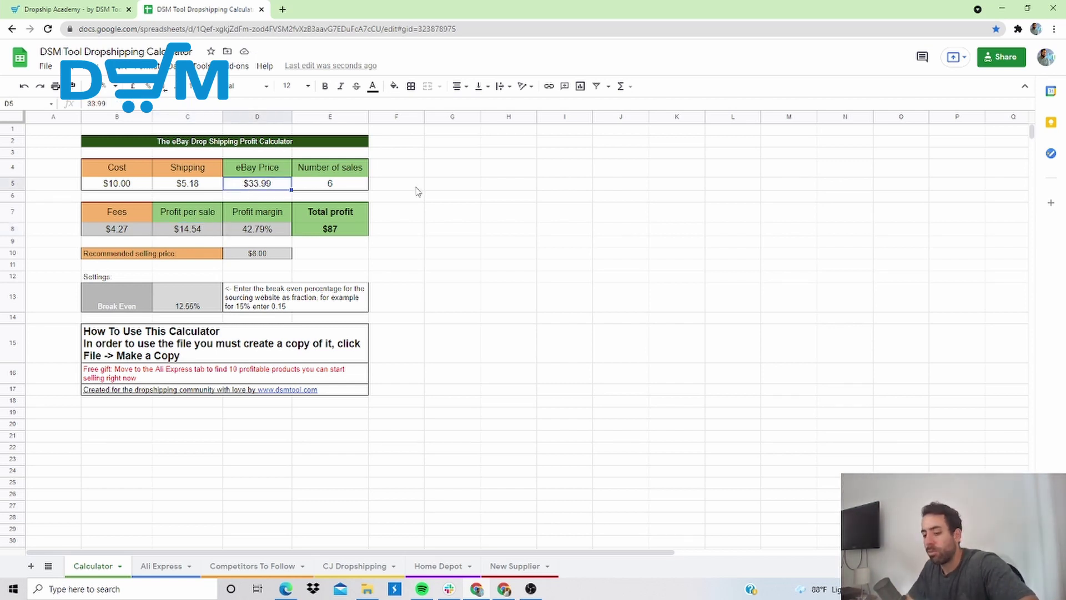
text(30)
key(Return)
click(436, 255)
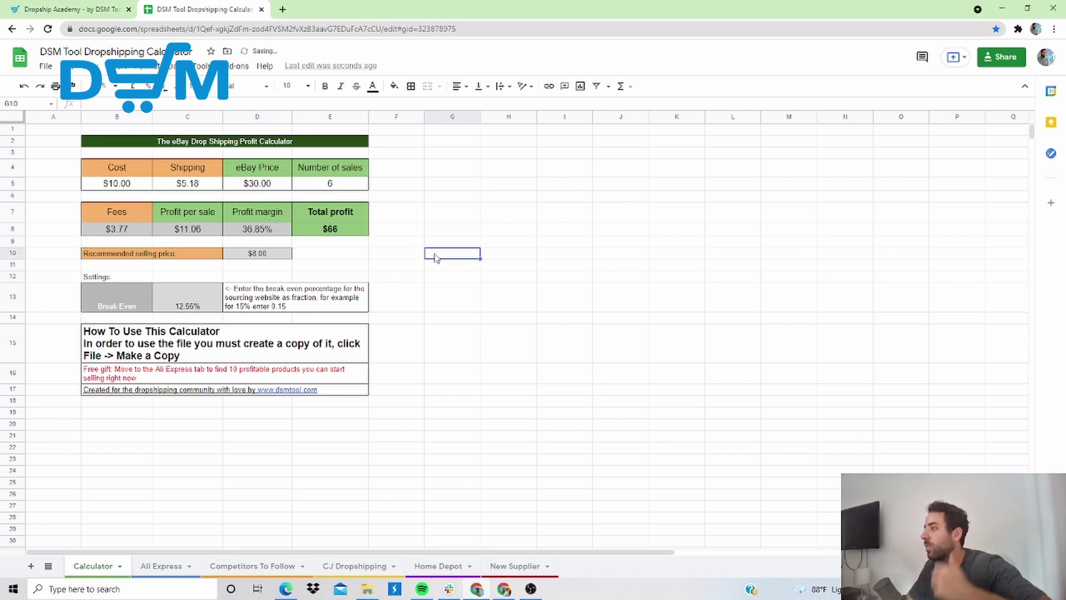
Check the profit per sale and total profit, minimize the calculator window, and switch back to the bracelet's AliExpress page
click(194, 231)
click(559, 279)
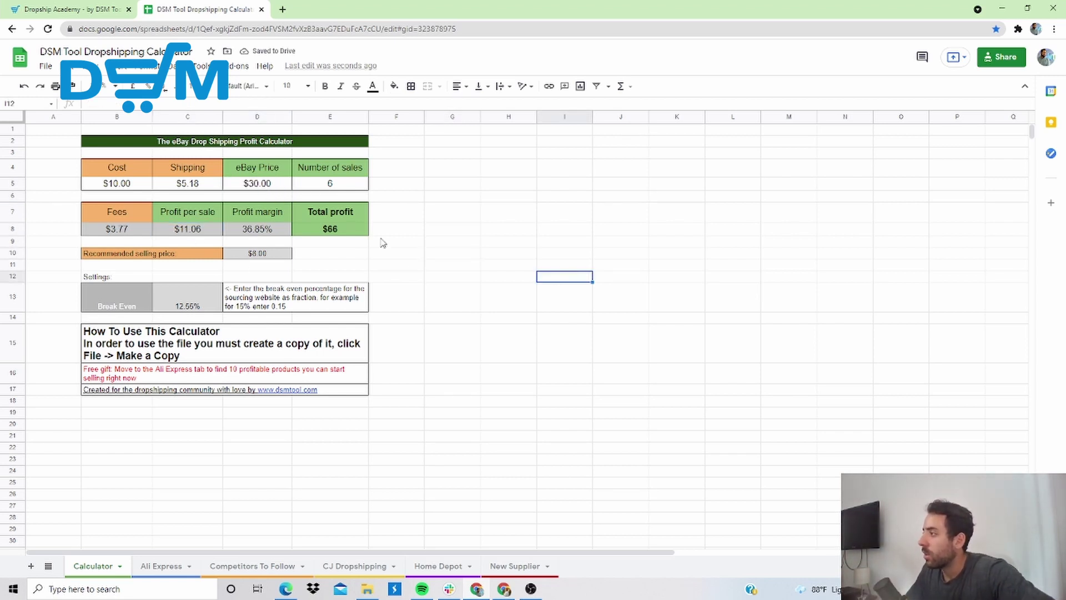
click(360, 233)
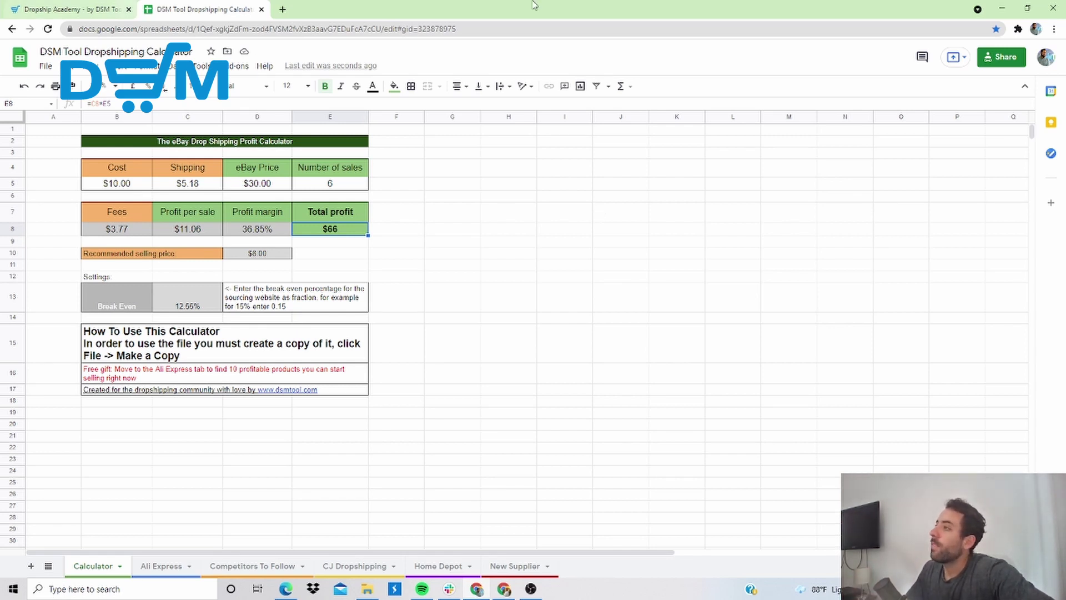
click(1002, 9)
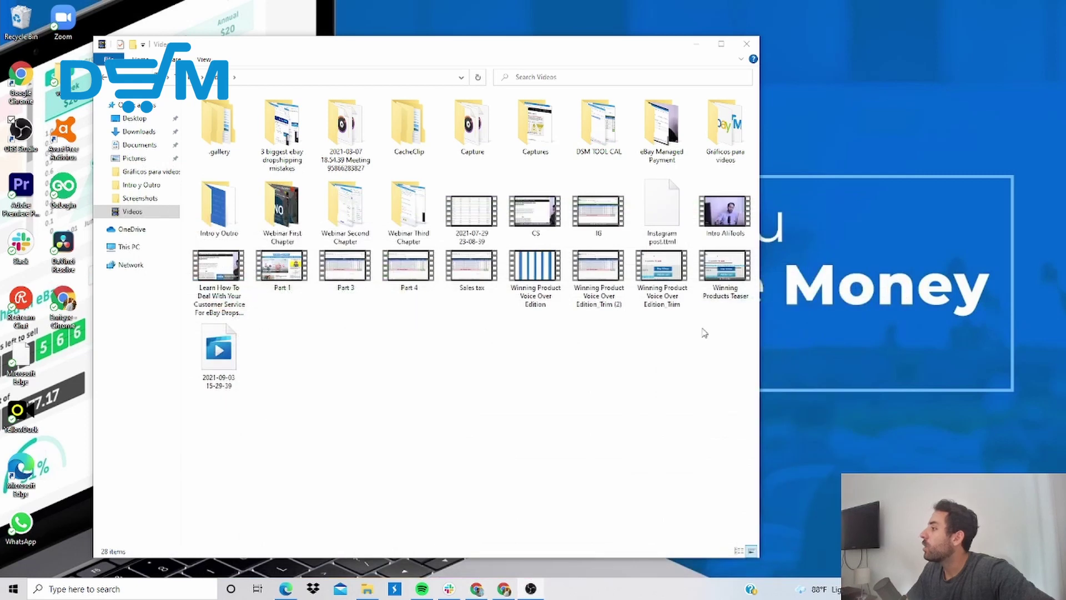
click(503, 589)
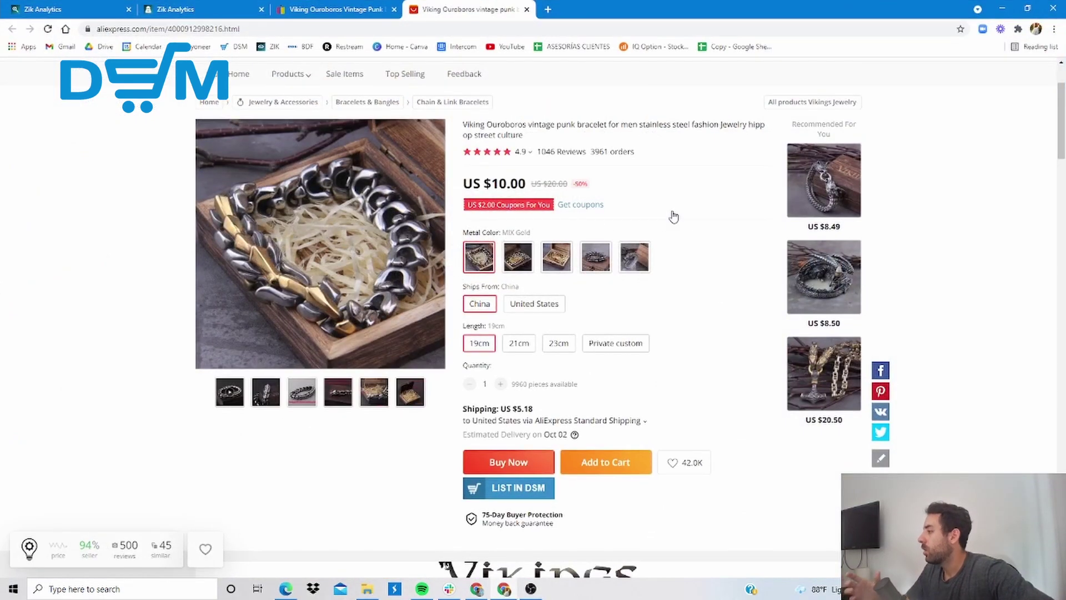